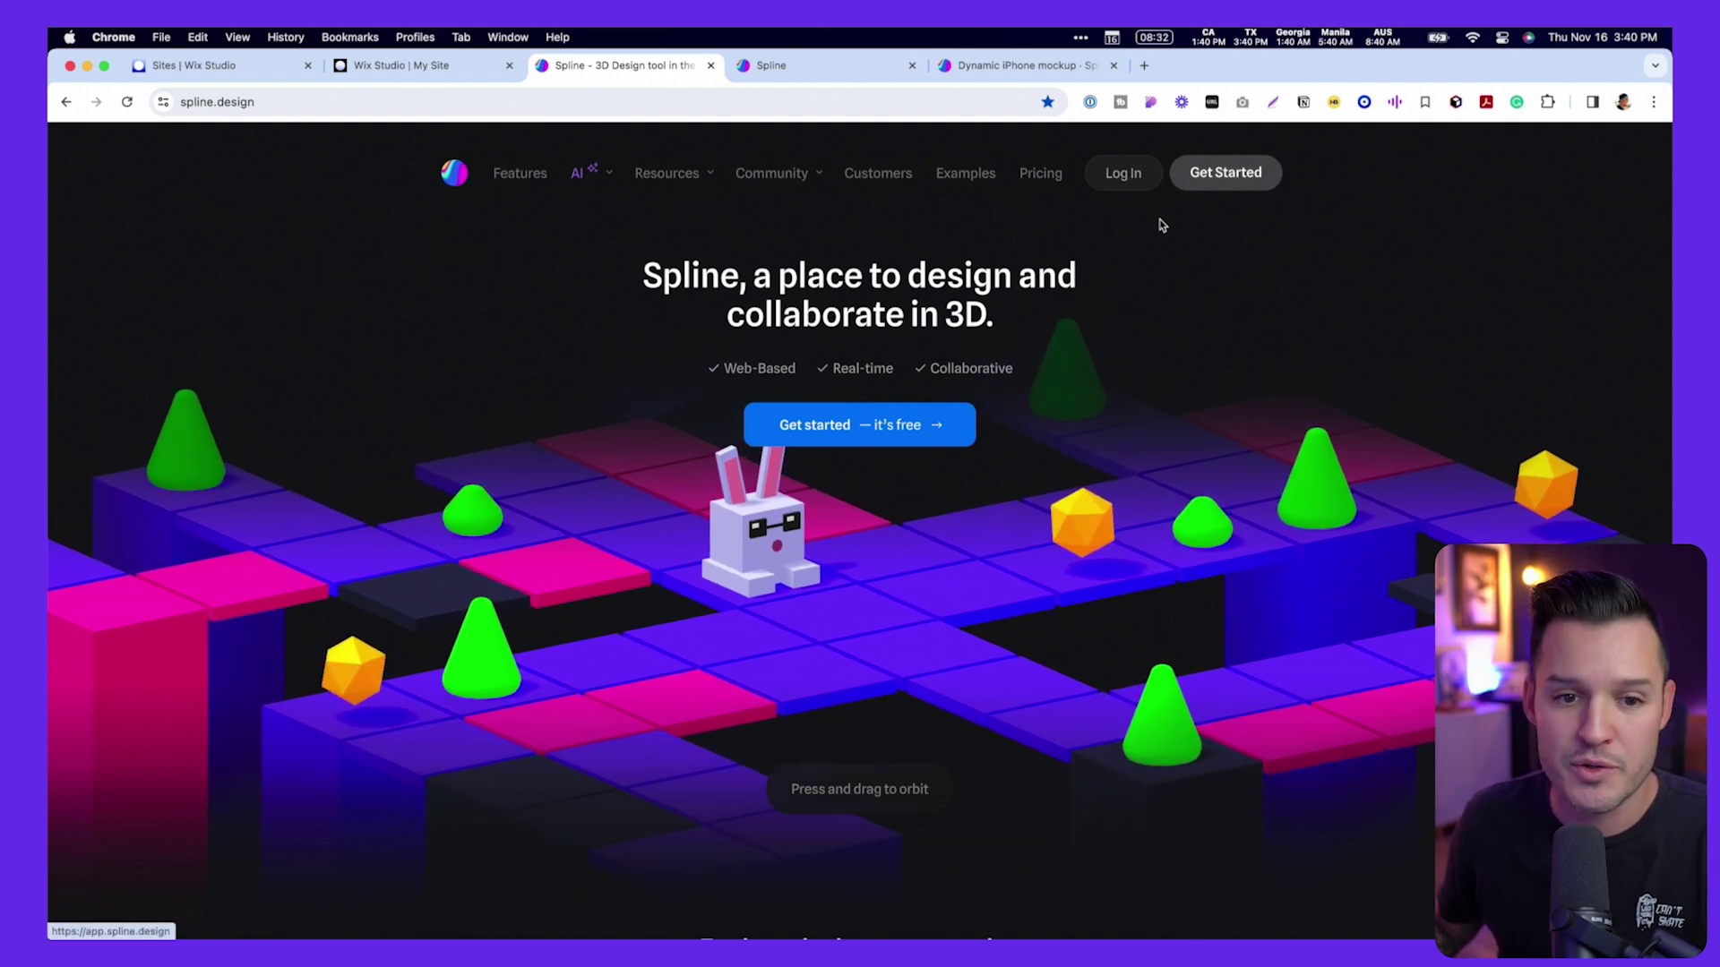
# - Open the Spline web app from its website and browse the home page's tutorials, library examples and community remixes
pyautogui.click(1240, 178)
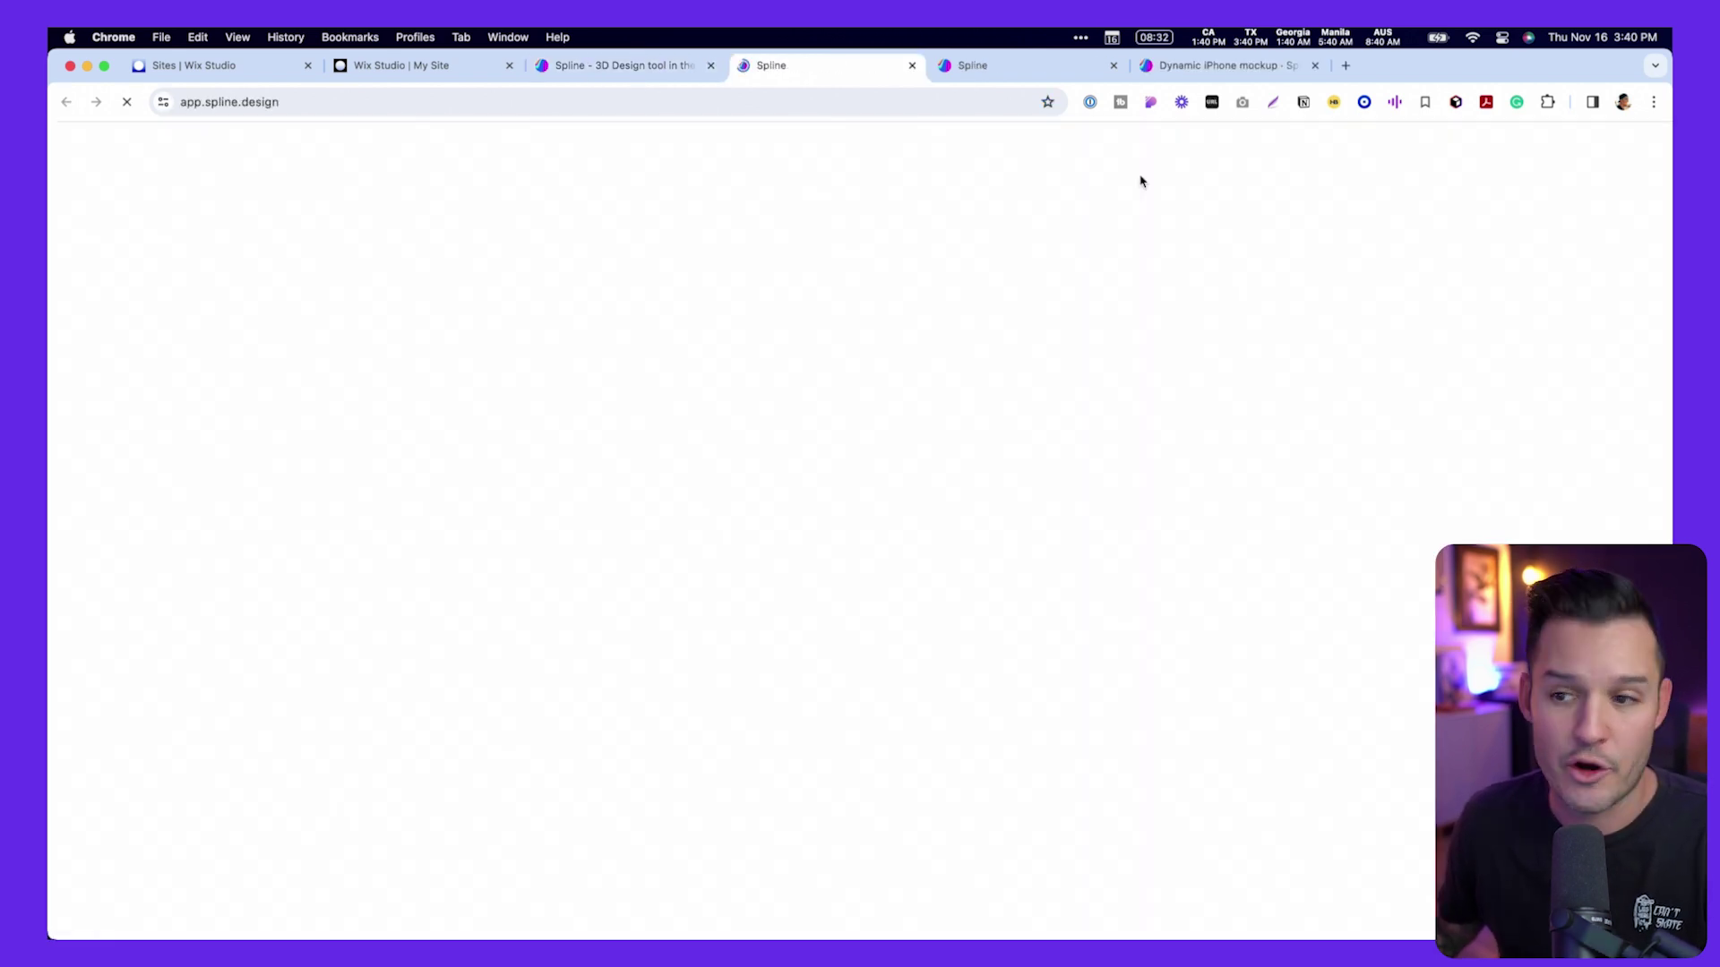
pyautogui.scroll(-5, 882, 383)
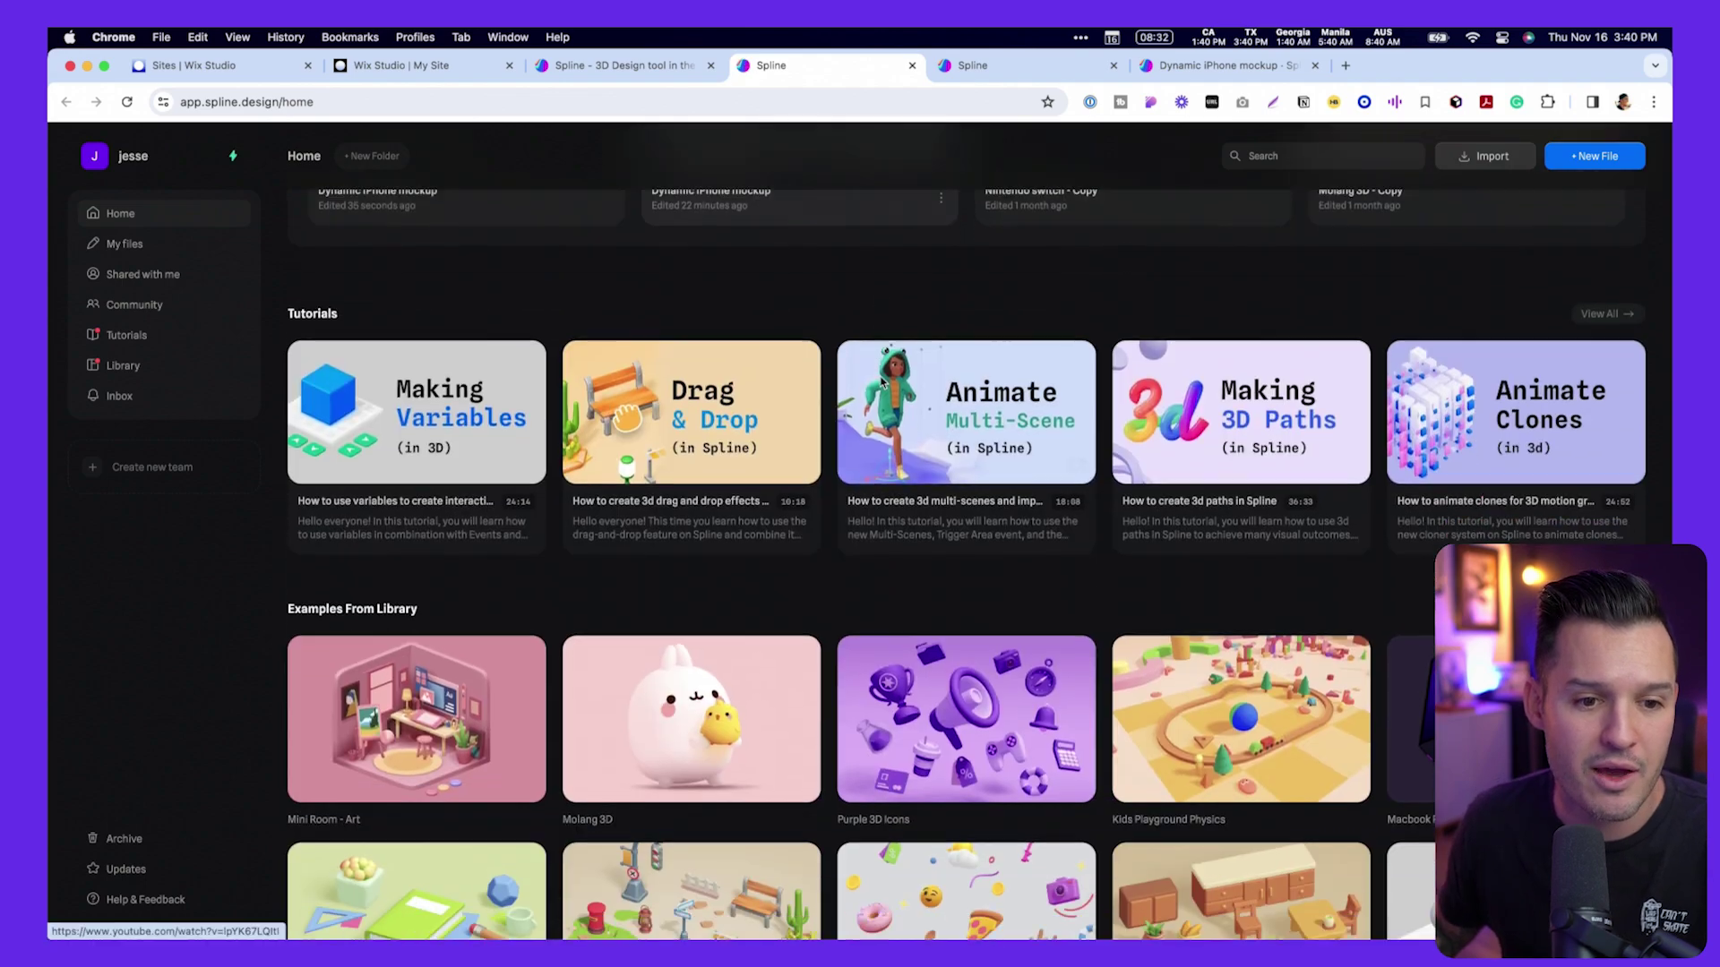
pyautogui.scroll(4, 882, 382)
pyautogui.scroll(-10, 882, 383)
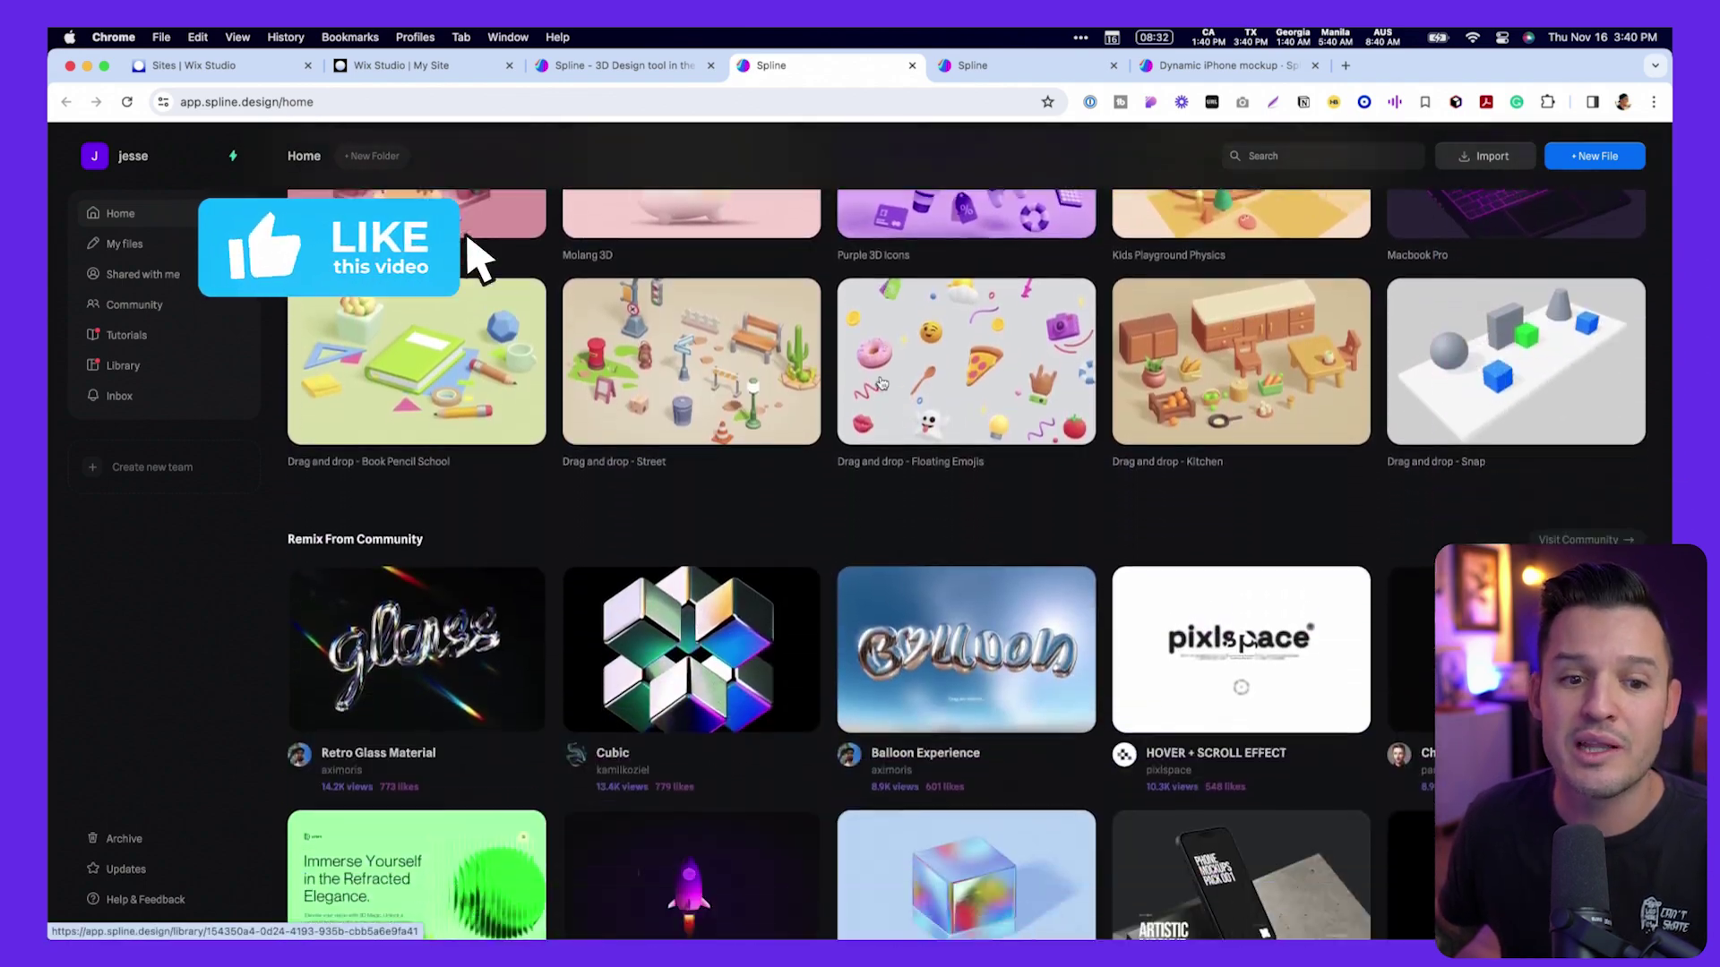
pyautogui.scroll(5, 886, 385)
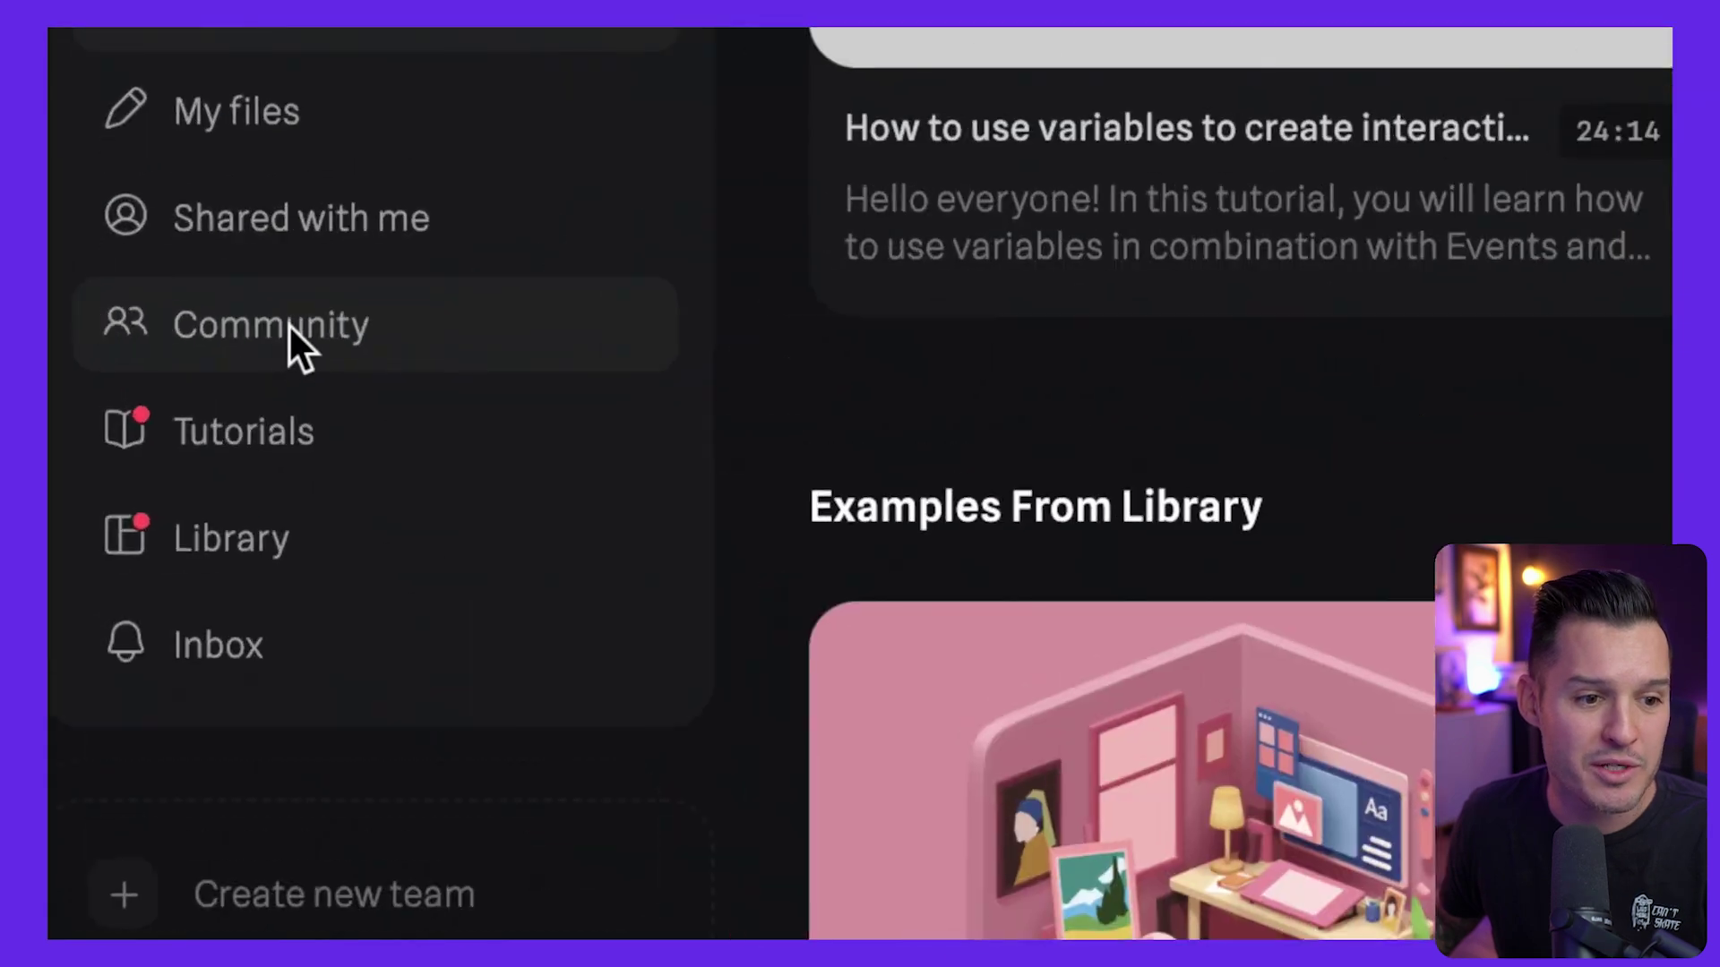
# - Open the Community section and look through its featured scenes and feed posts
pyautogui.click(139, 310)
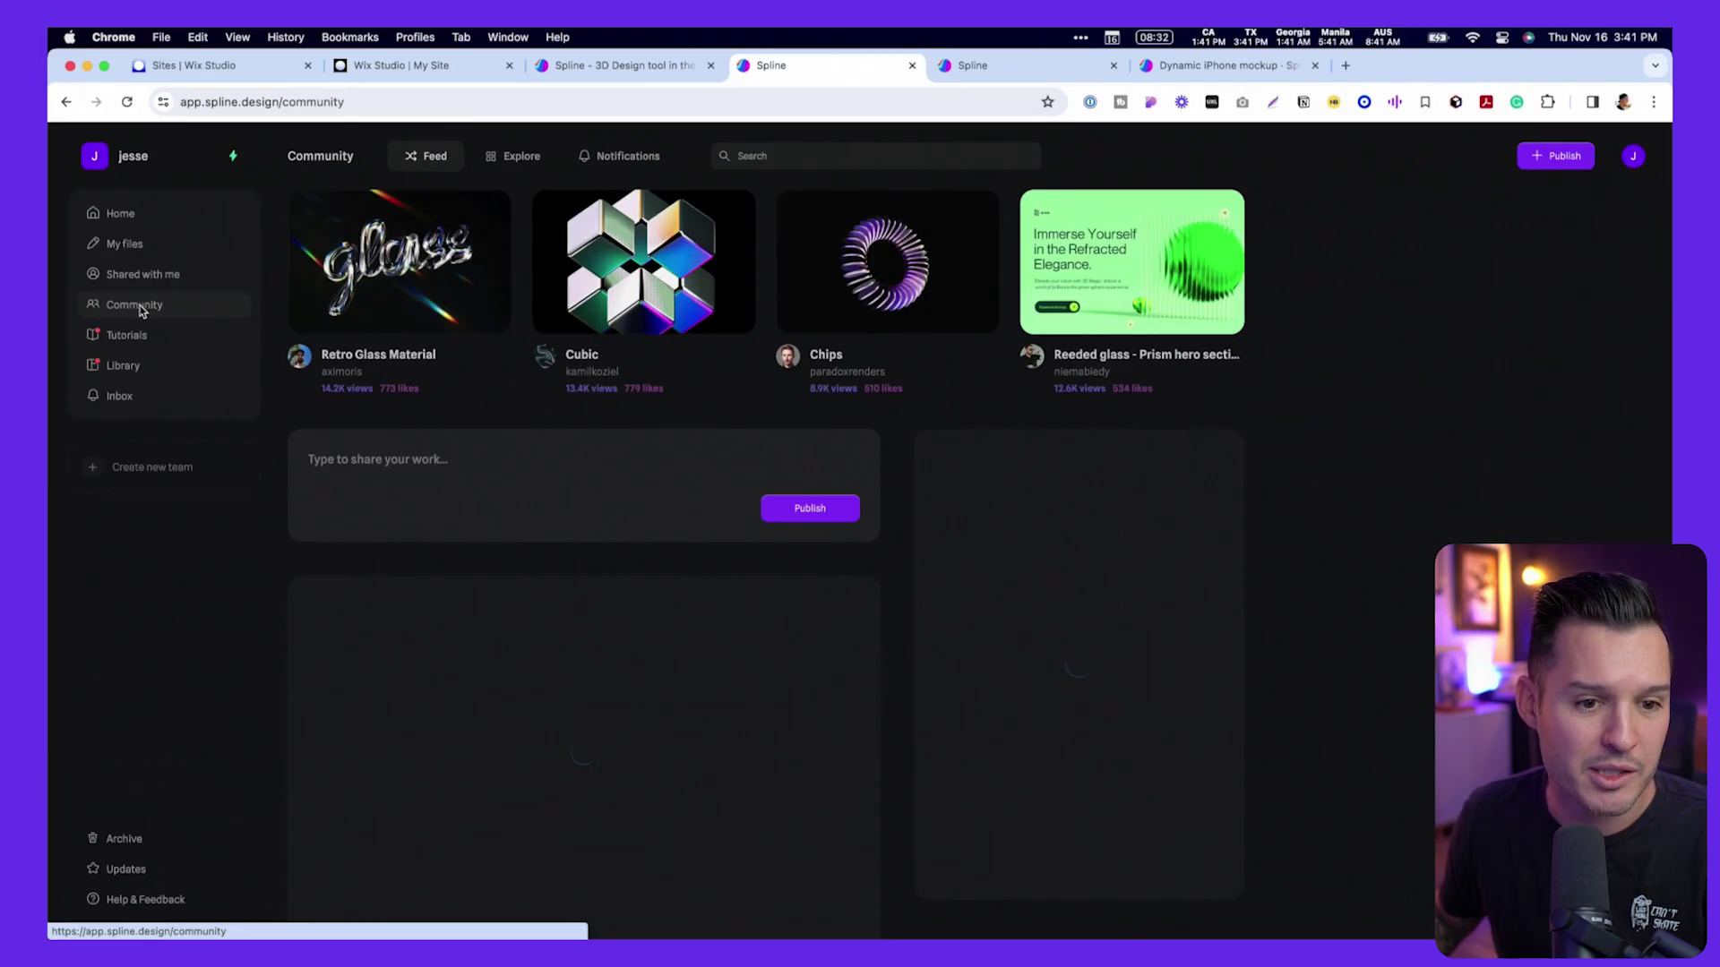
pyautogui.scroll(-5, 690, 480)
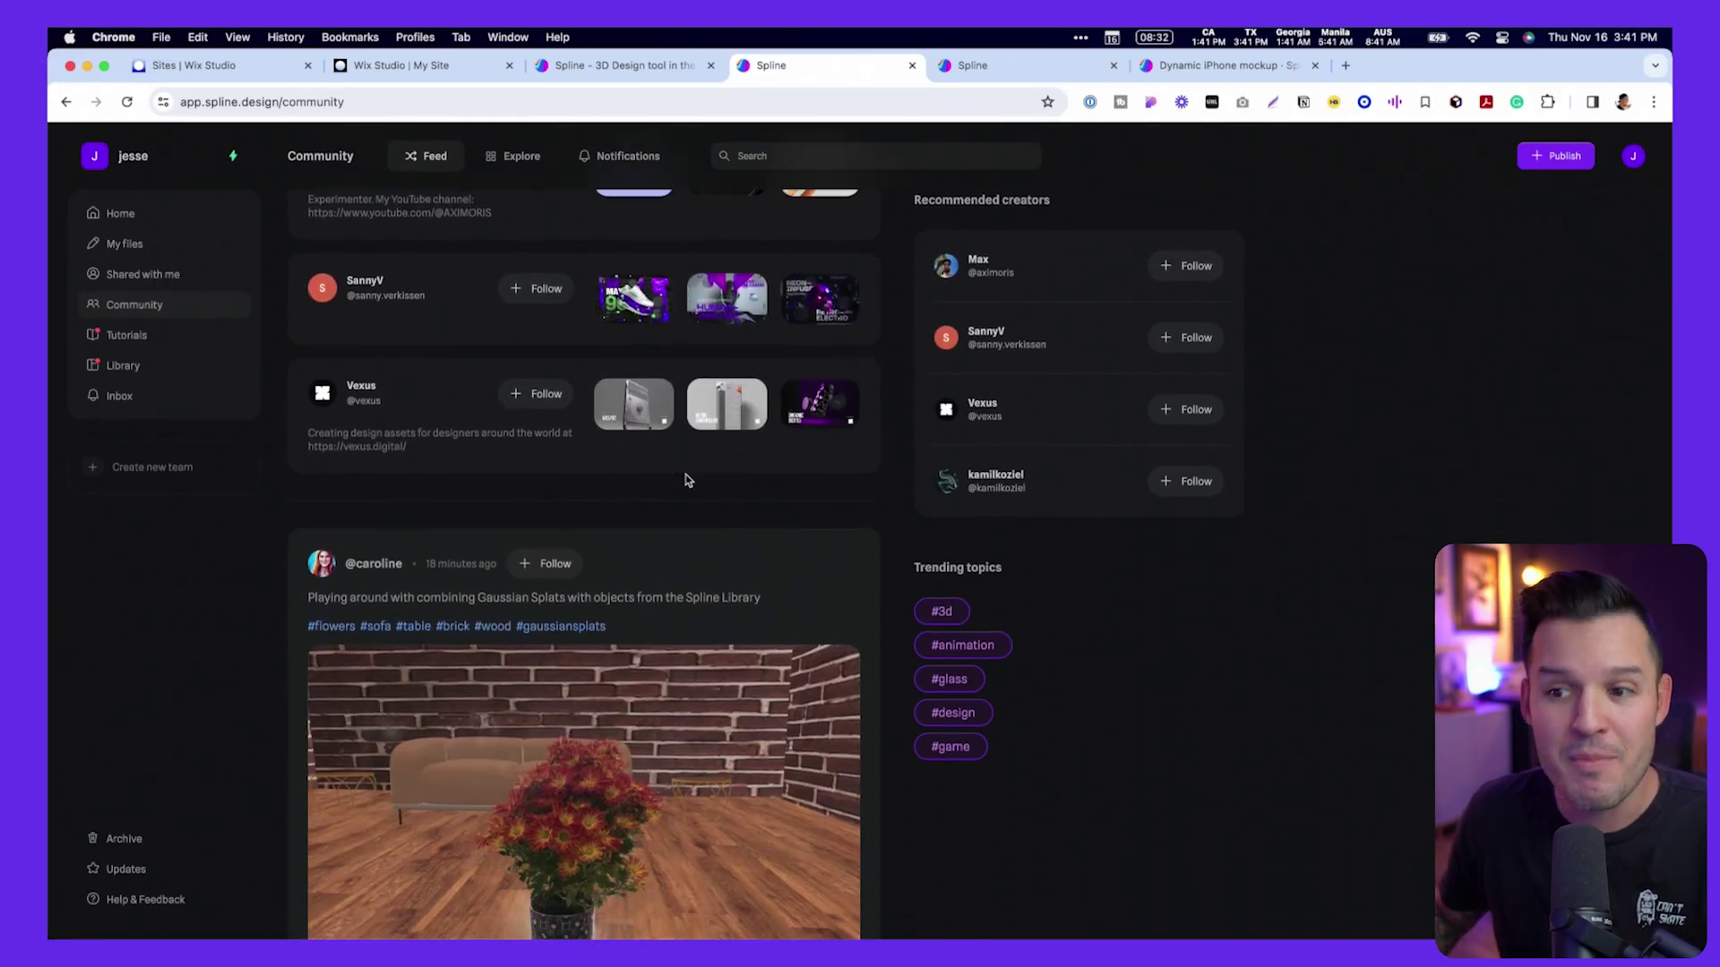
pyautogui.scroll(-15, 687, 480)
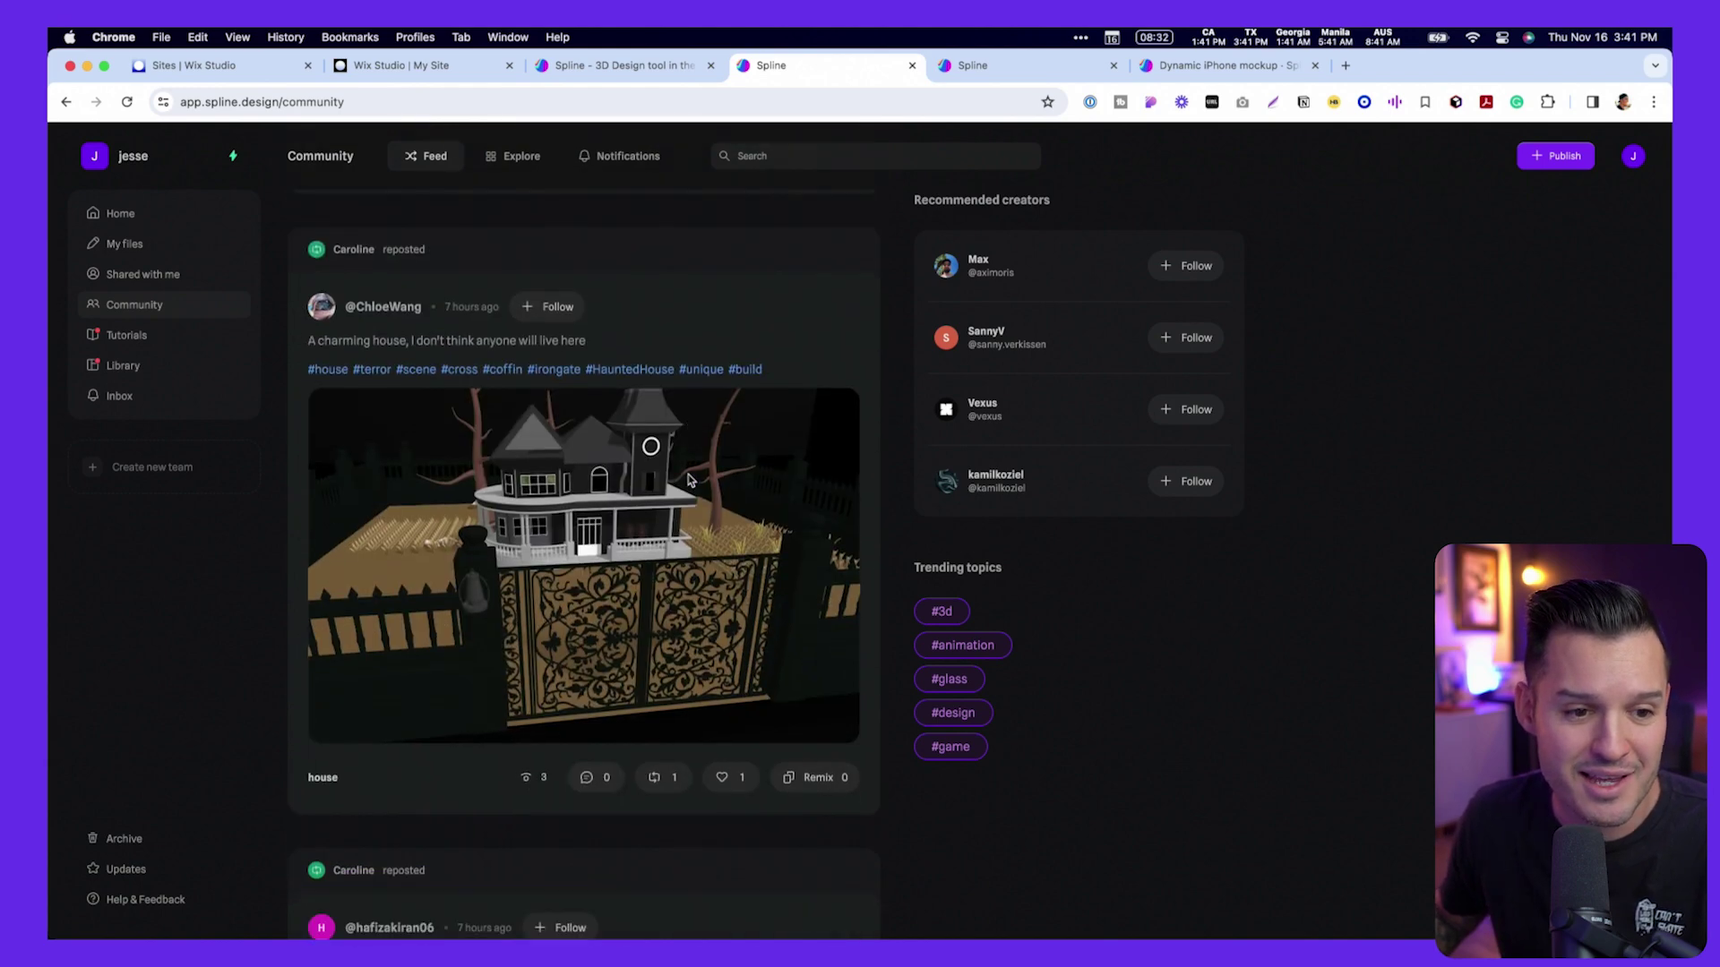
pyautogui.scroll(-2, 690, 480)
pyautogui.scroll(20, 690, 480)
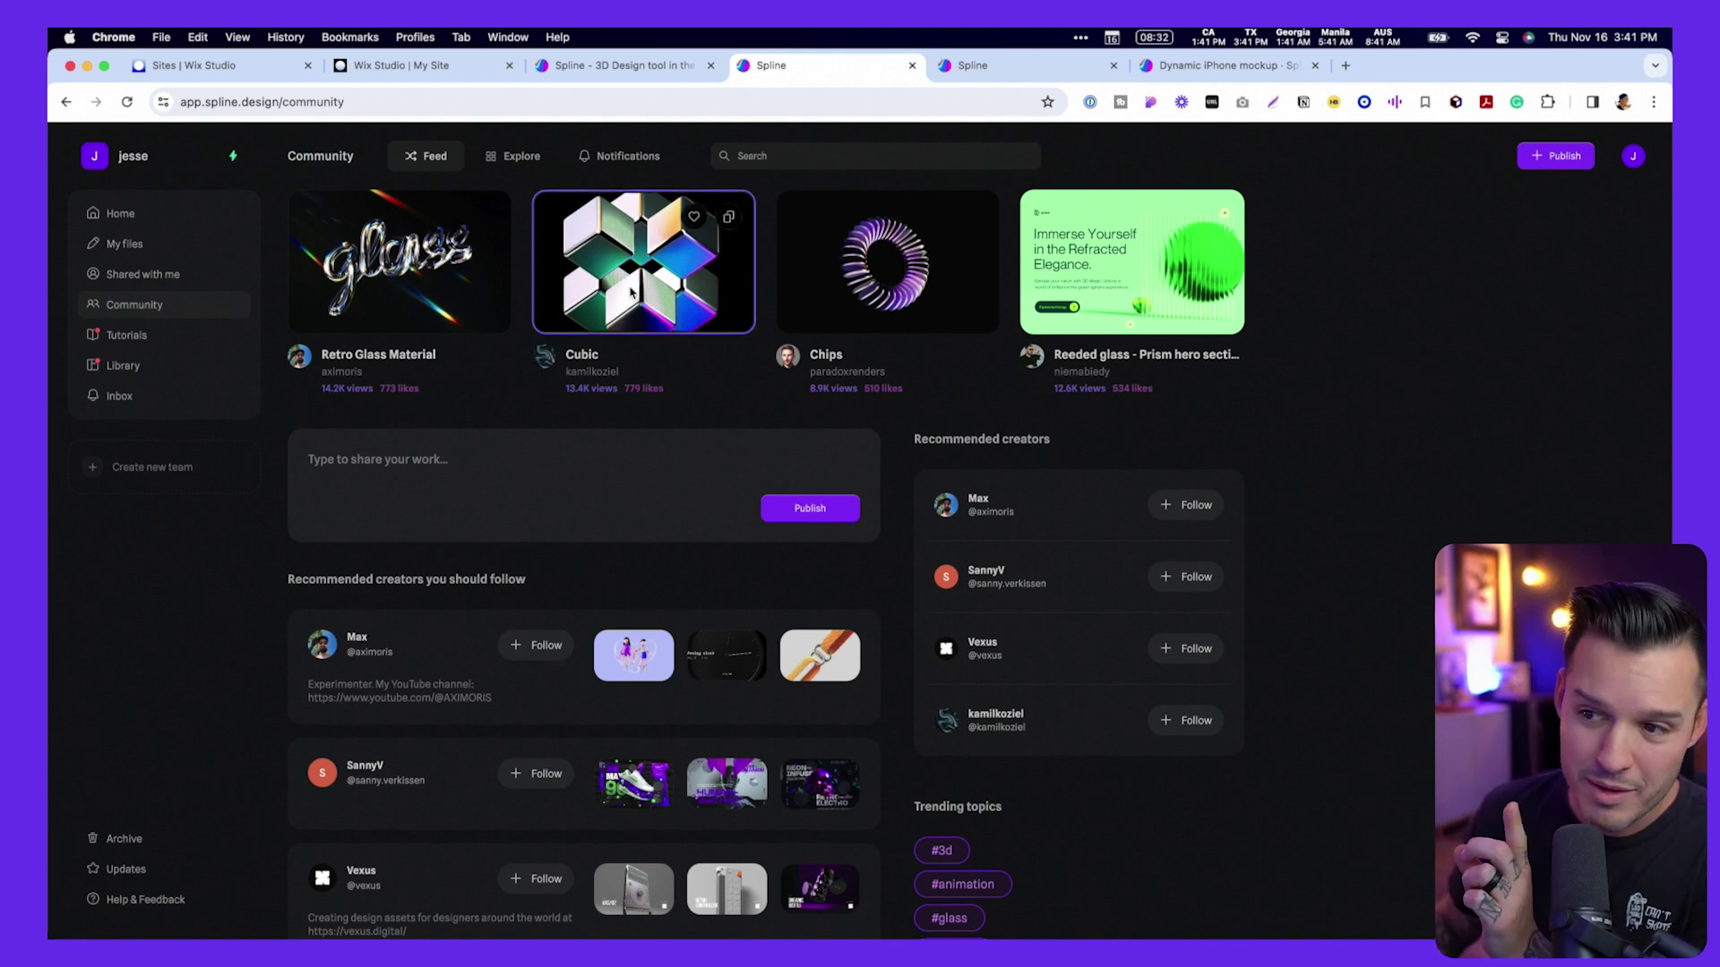
# - Switch to the Wix Studio editor for My Site and review the home page's sections and phone images
pyautogui.press('super+1')
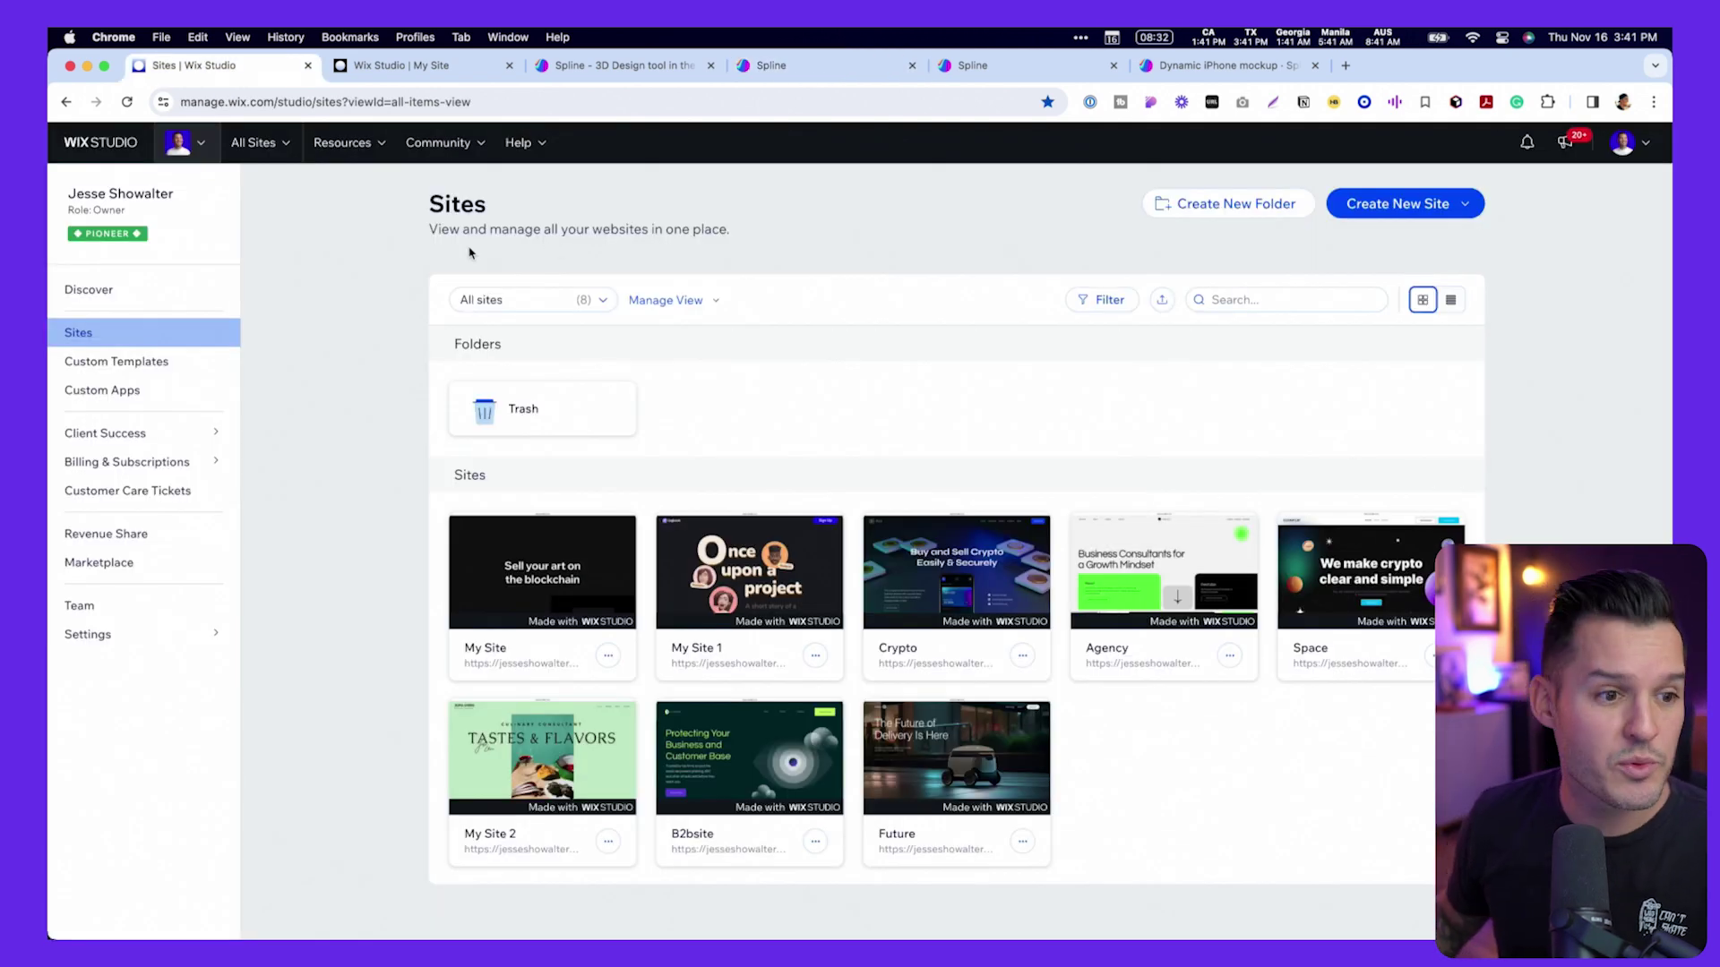
pyautogui.click(406, 67)
pyautogui.scroll(-10, 1030, 618)
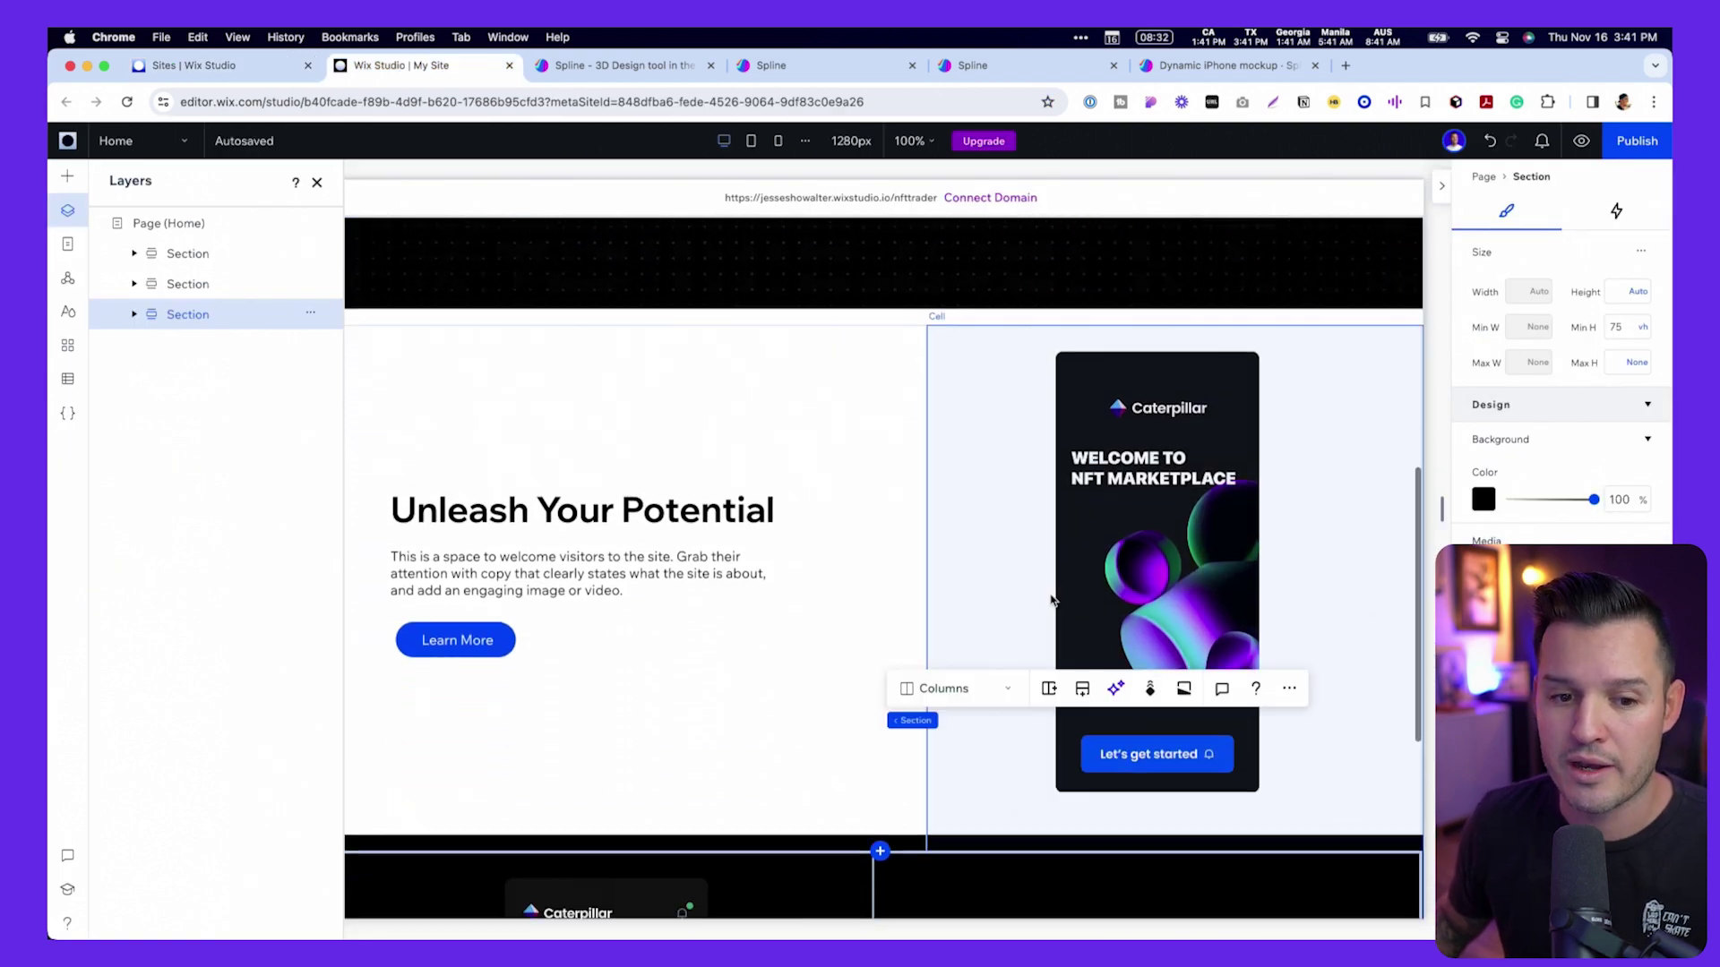
pyautogui.scroll(10, 1052, 600)
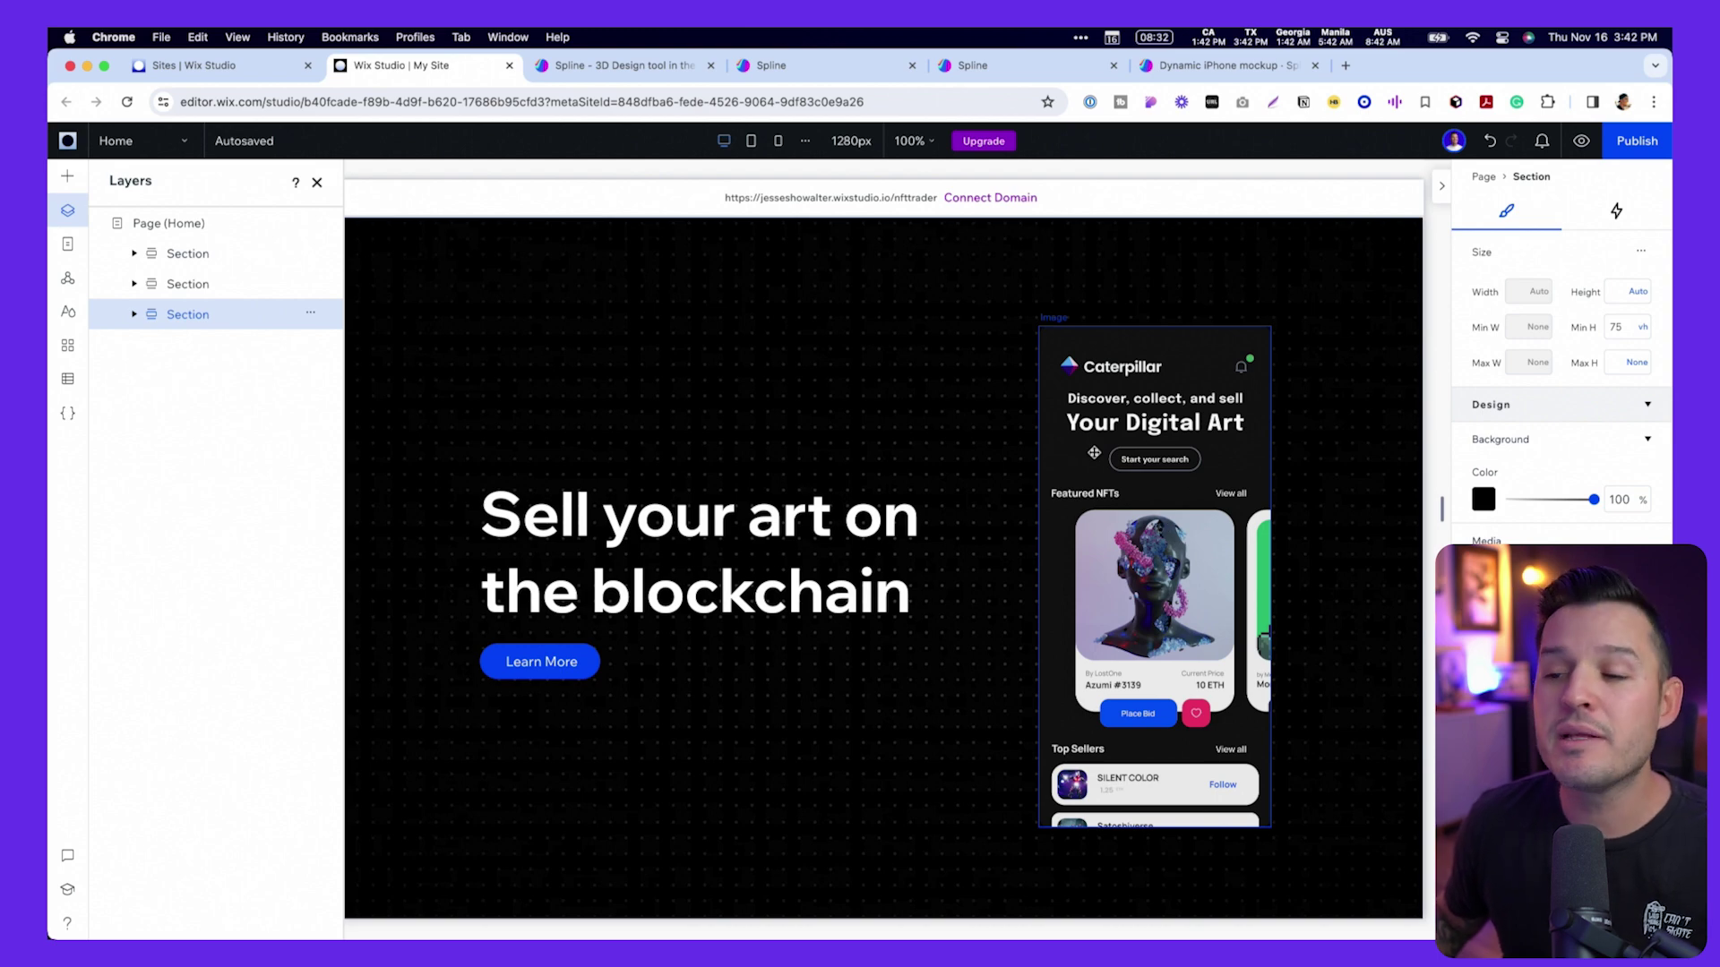
# - Switch back to the Spline community and search it for "phone"
pyautogui.click(798, 70)
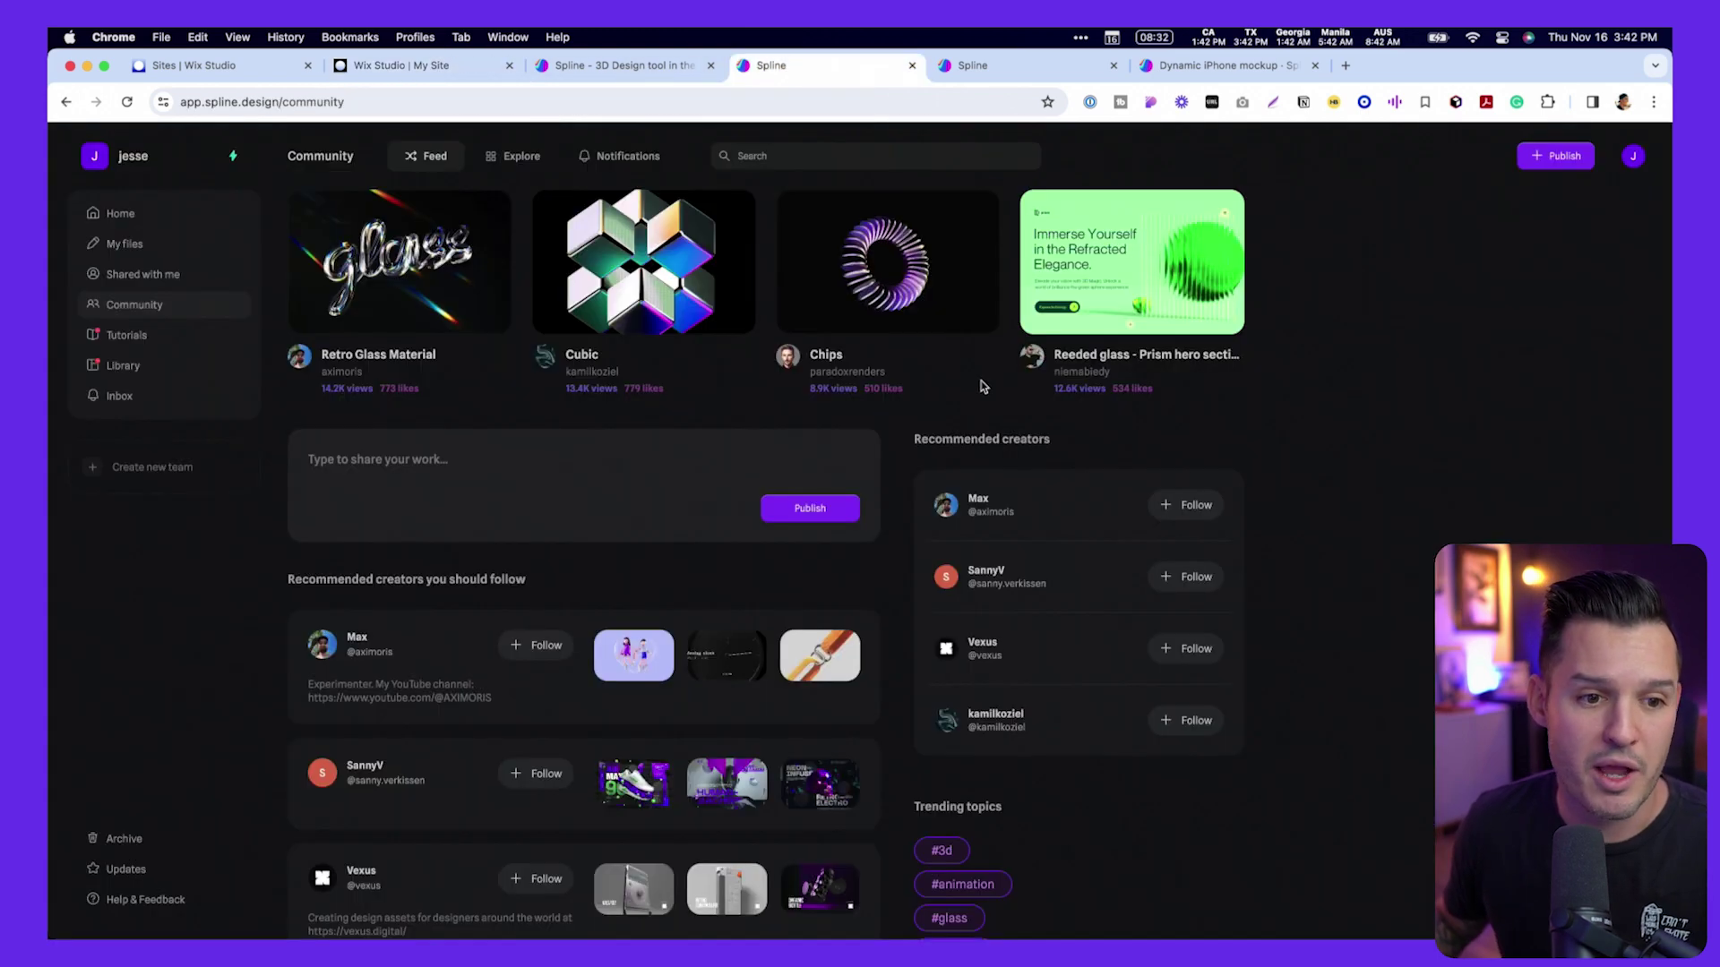
pyautogui.click(779, 158)
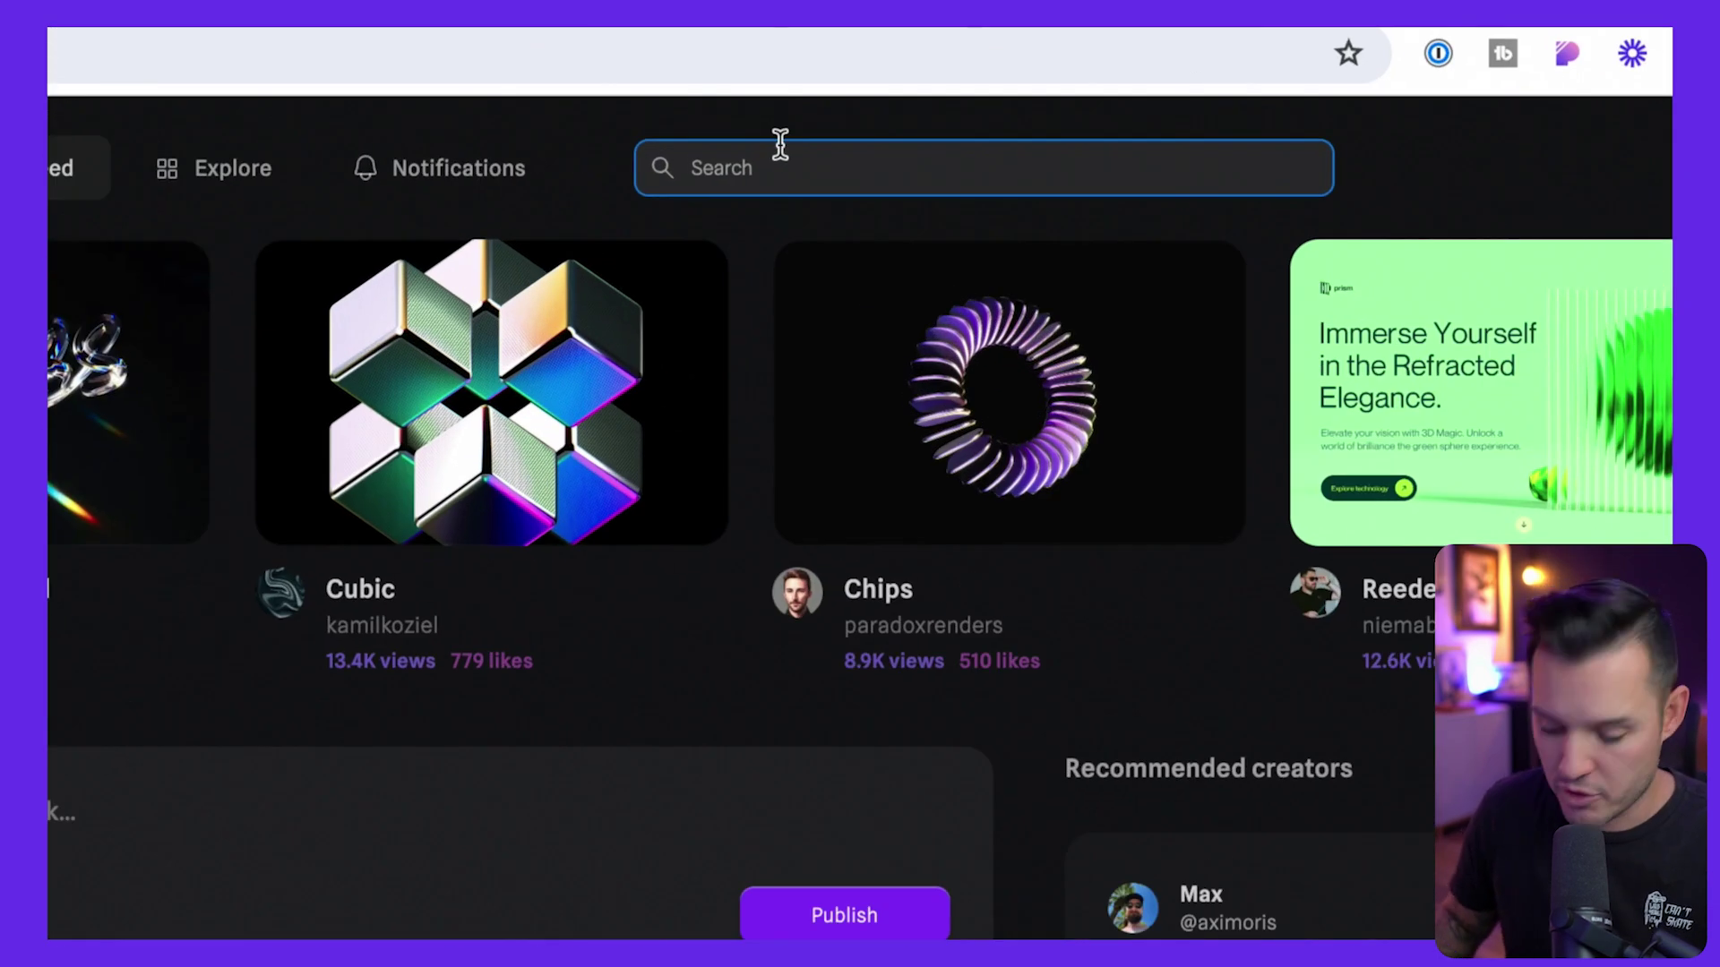
pyautogui.press('Return')
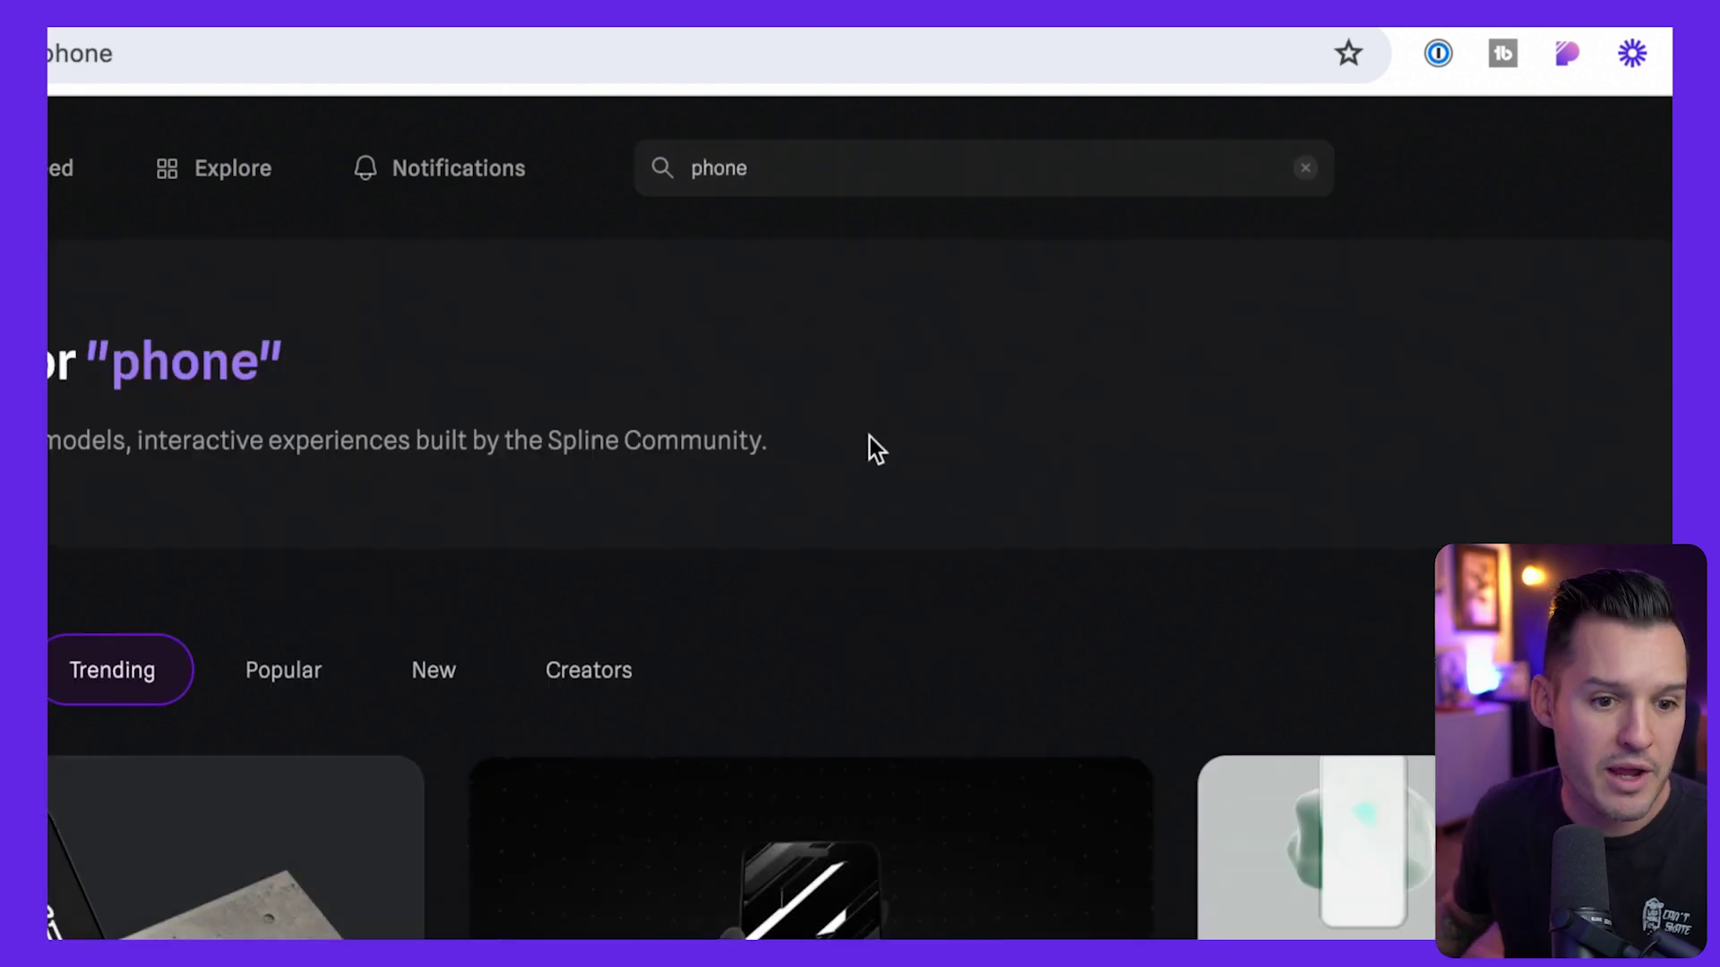
# - Look through the search results, open the Dynamic iPhone mockup scene and remix it into an editable file
pyautogui.scroll(-10, 842, 420)
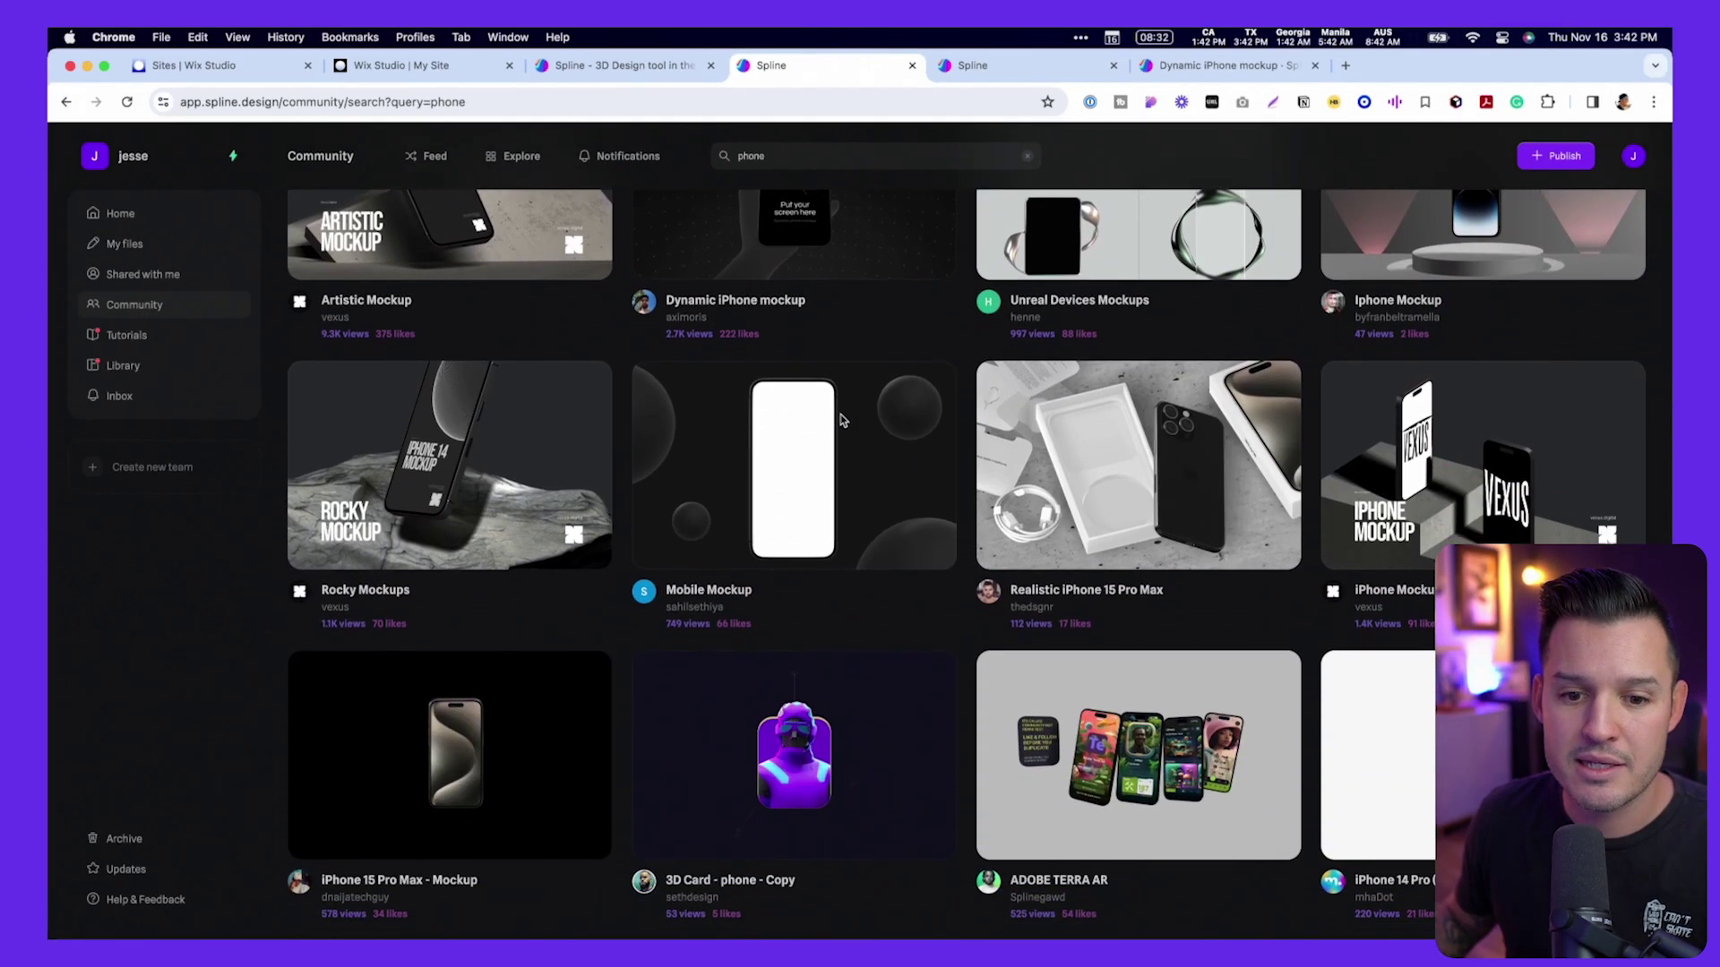
pyautogui.scroll(-2, 842, 420)
pyautogui.scroll(12, 842, 420)
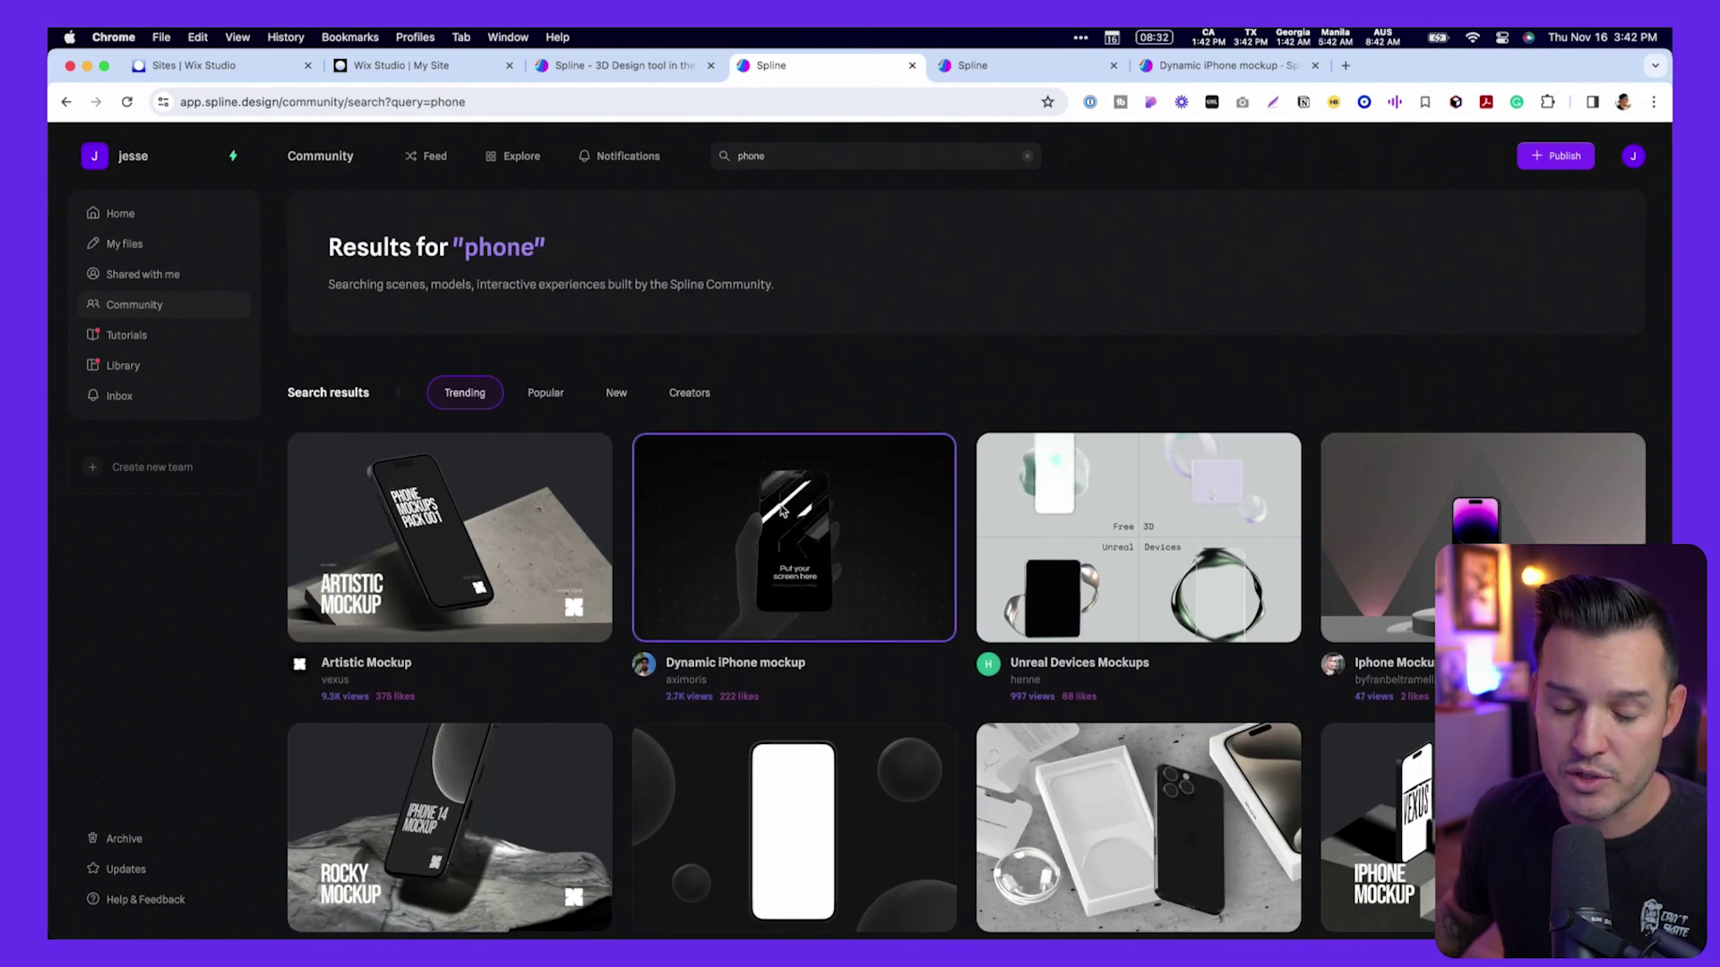
pyautogui.click(947, 443)
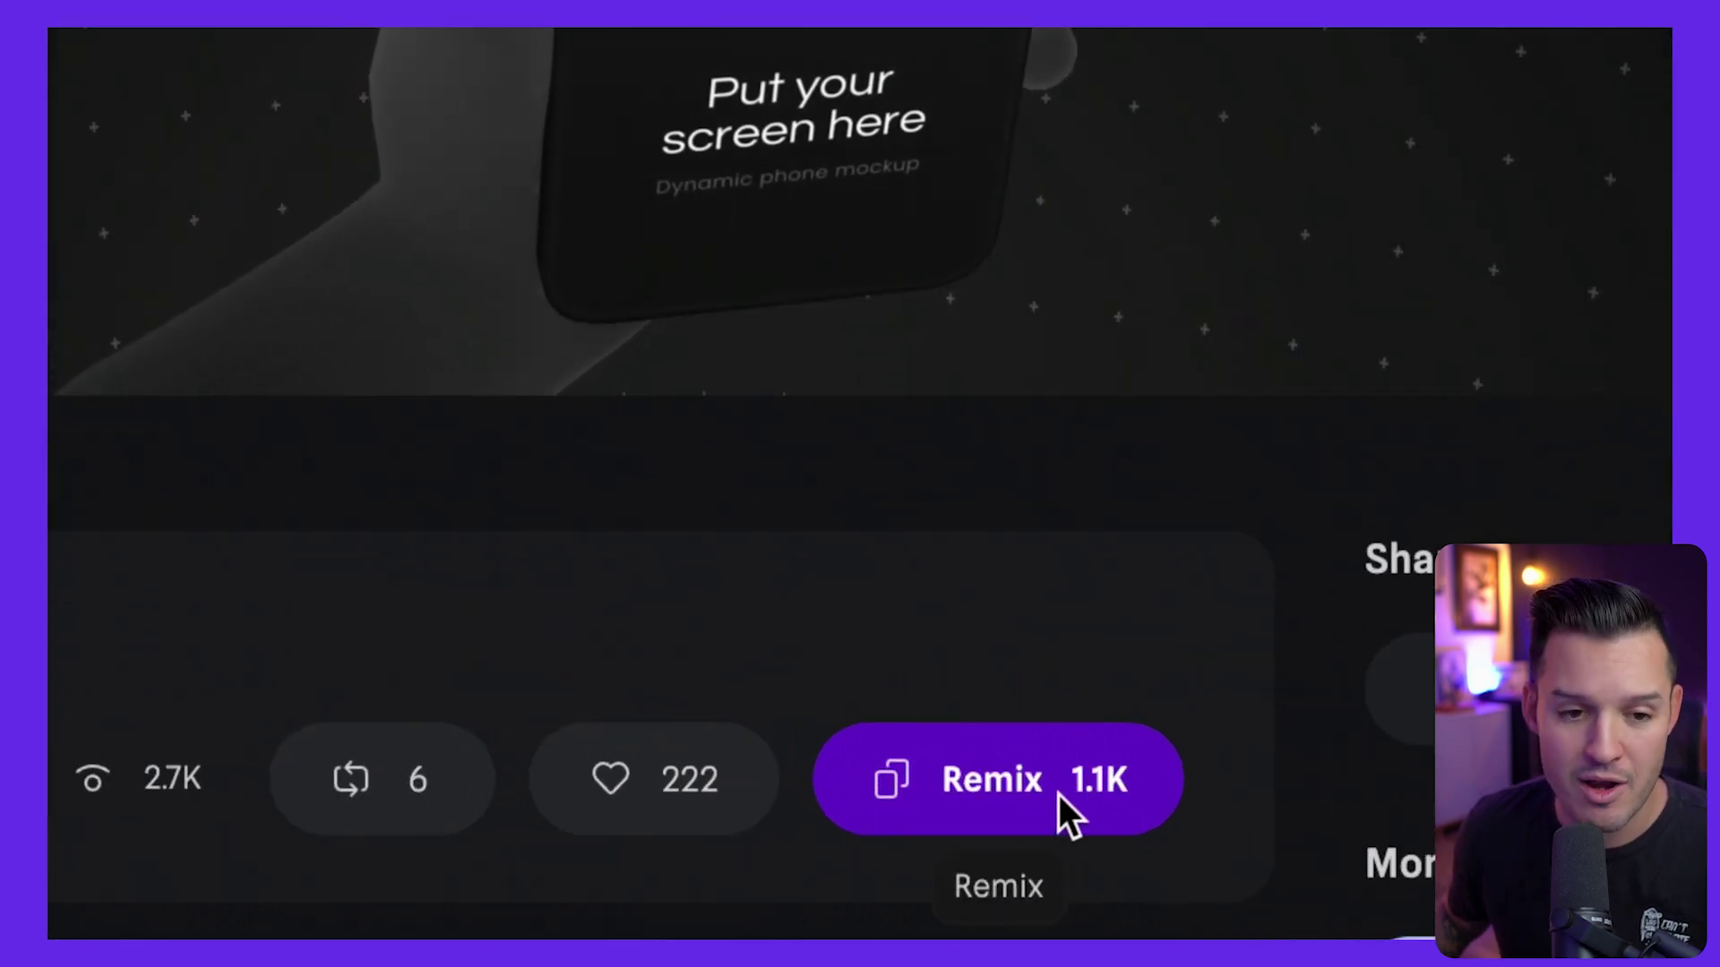
pyautogui.click(1059, 793)
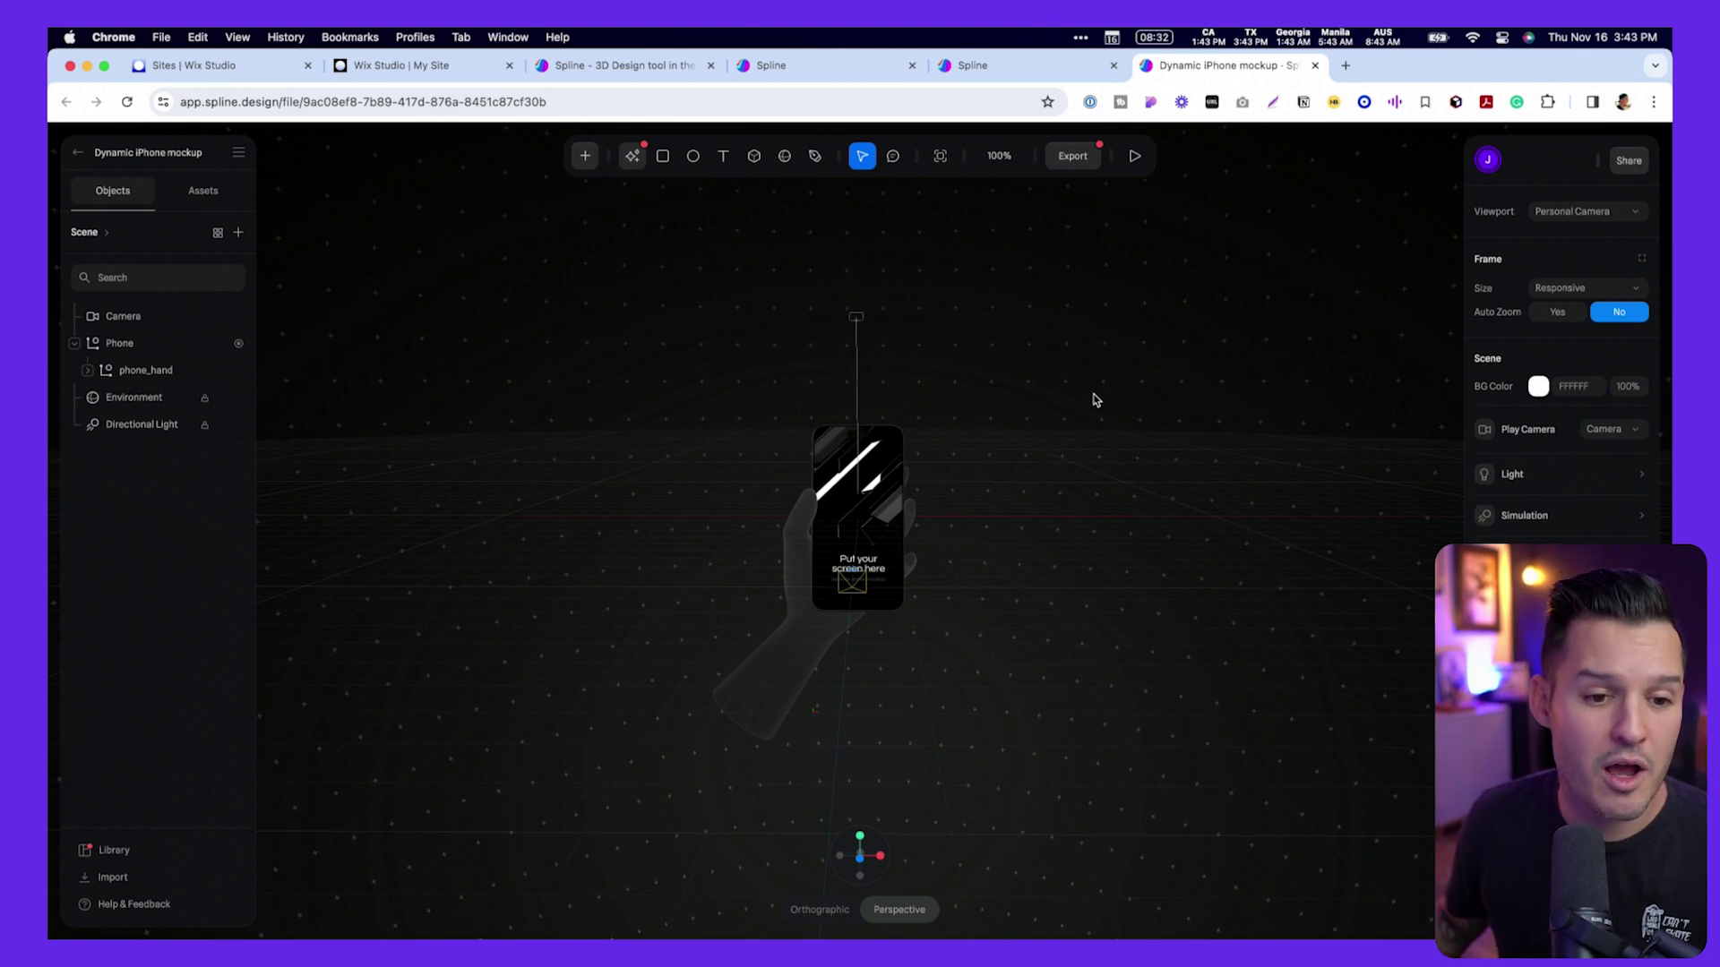
# - Select the Phone group and rotate it about 5.6° around its vertical axis
pyautogui.click(829, 516)
pyautogui.click(833, 555)
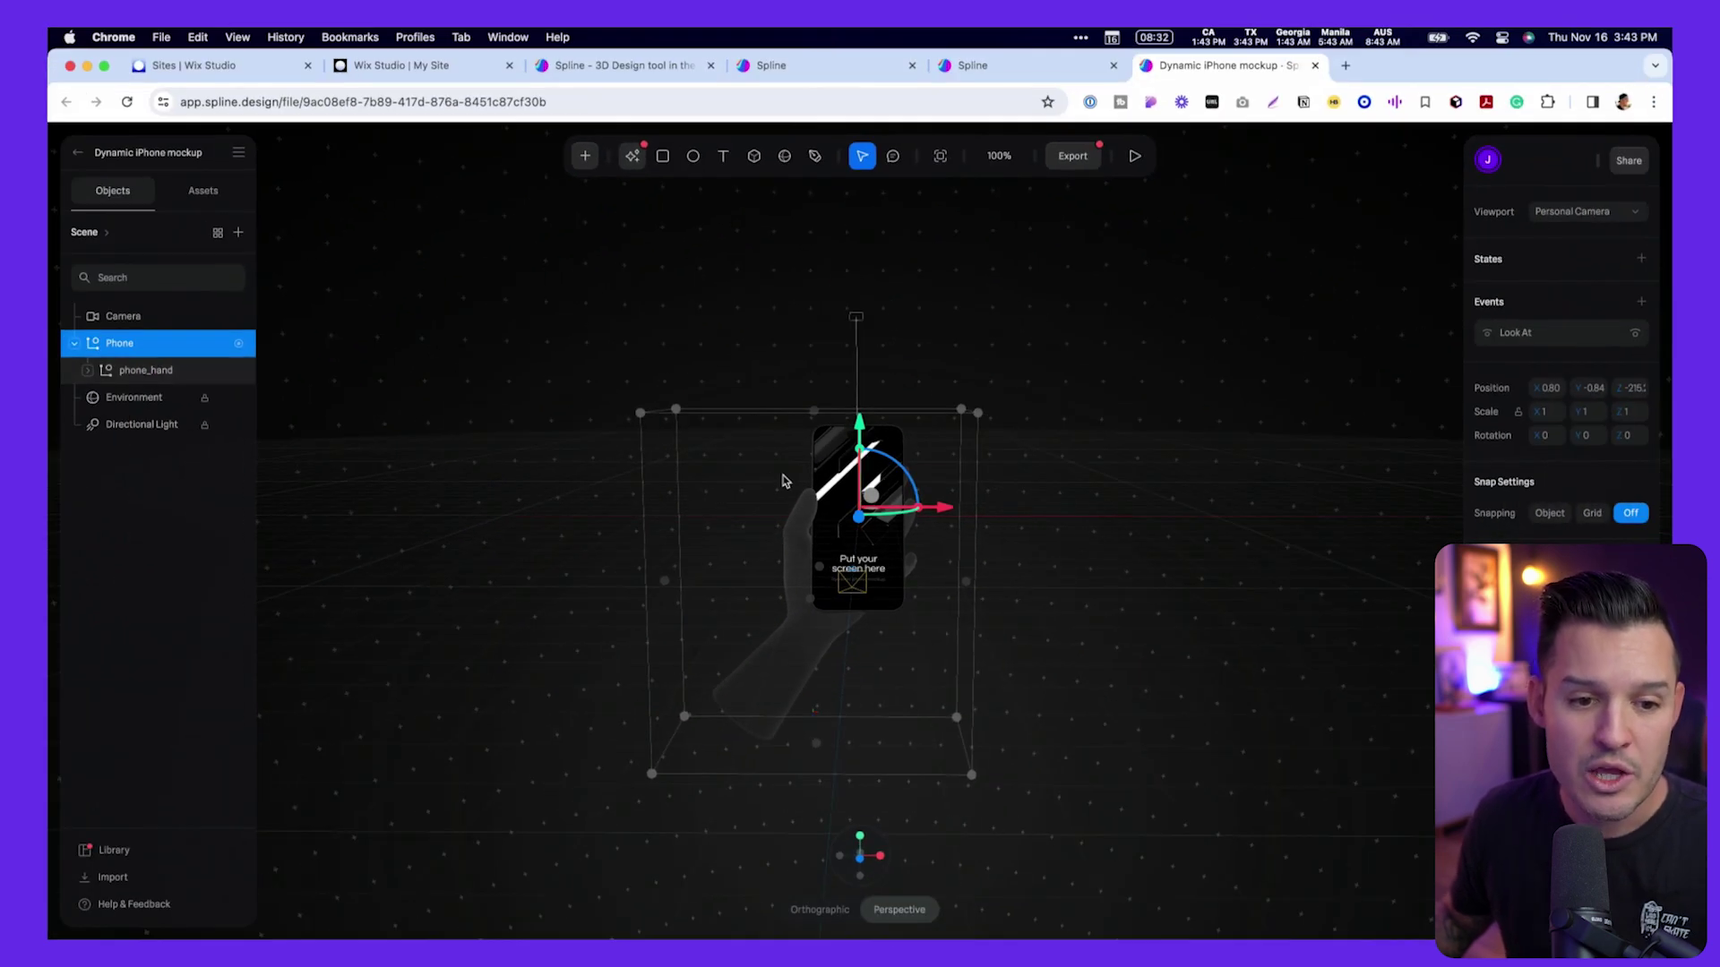
pyautogui.click(753, 489)
pyautogui.moveTo(760, 503); pyautogui.dragTo(853, 541)
pyautogui.click(853, 540)
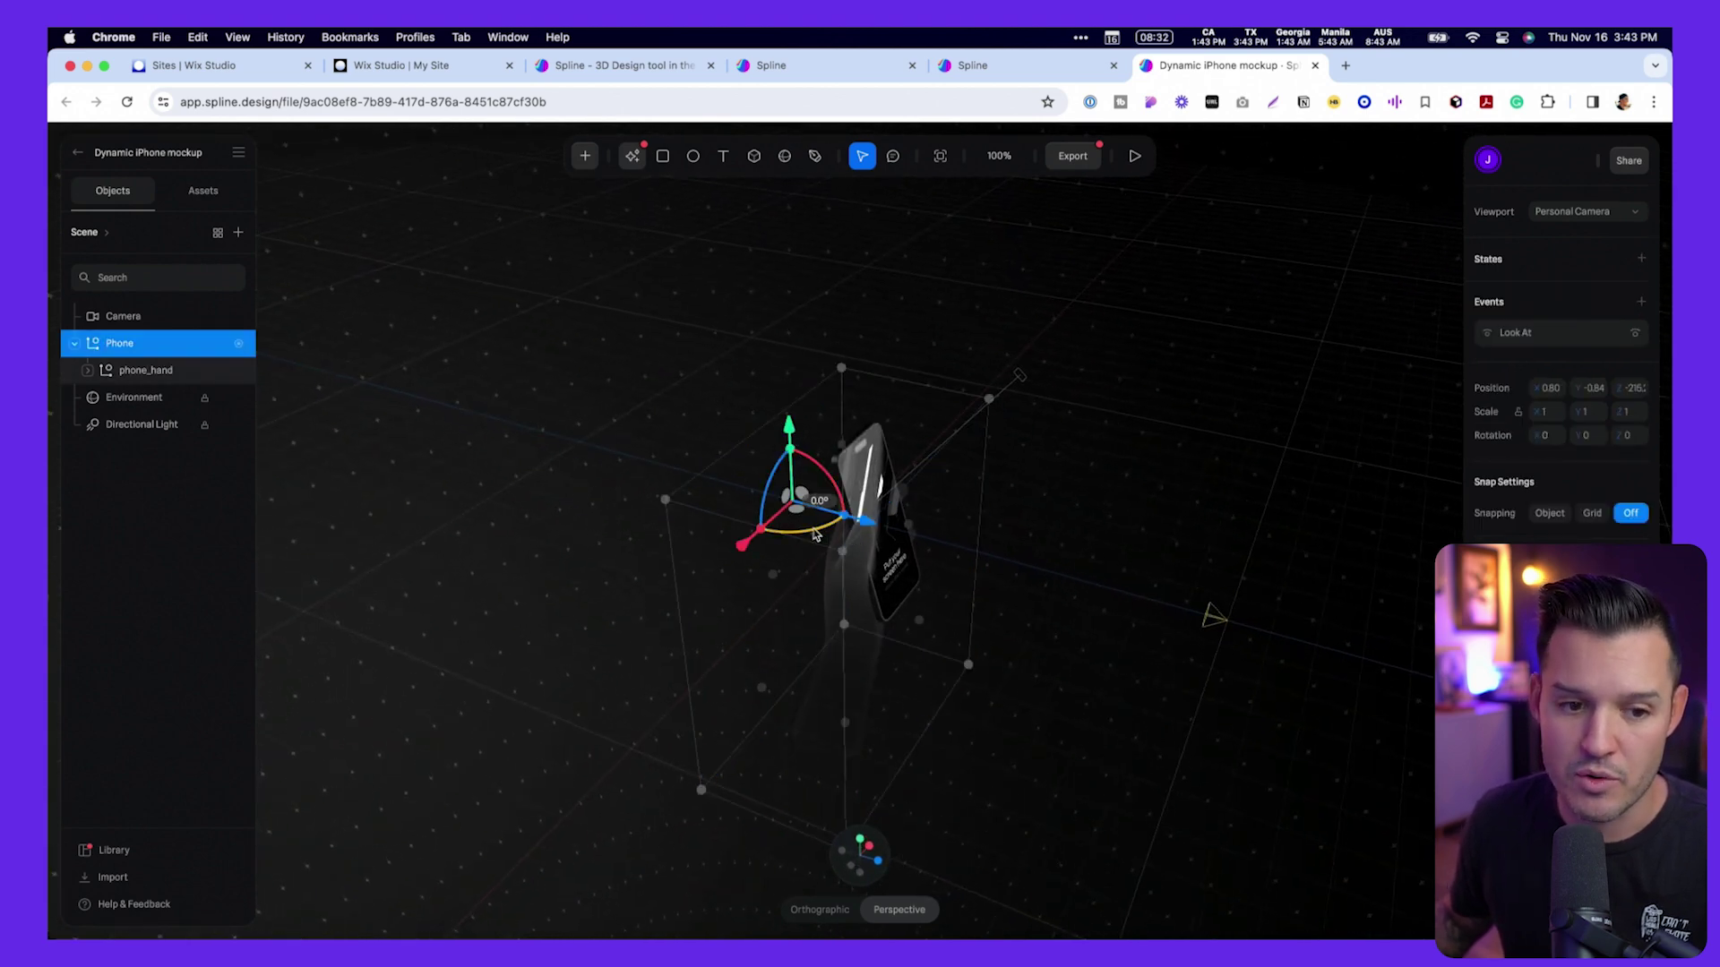
pyautogui.moveTo(815, 535); pyautogui.dragTo(831, 538)
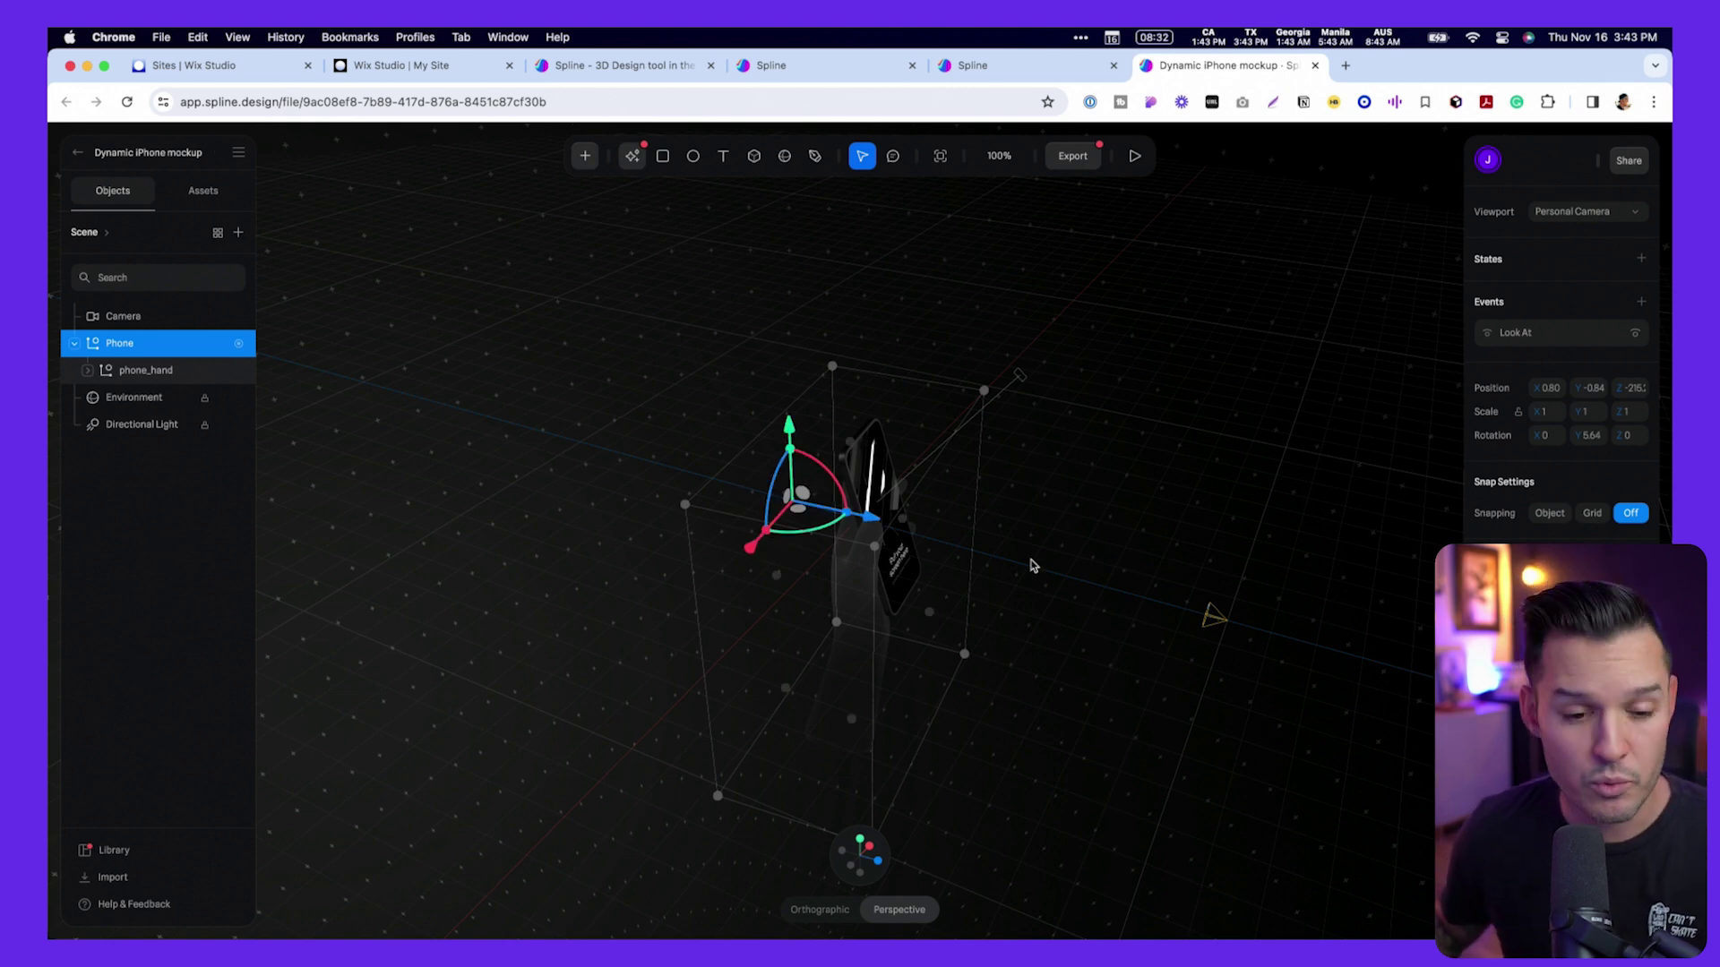
# - Select the scene's Camera and try moving it along the X axis to about -265 and back
pyautogui.moveTo(1316, 647); pyautogui.dragTo(1269, 616, button='middle')
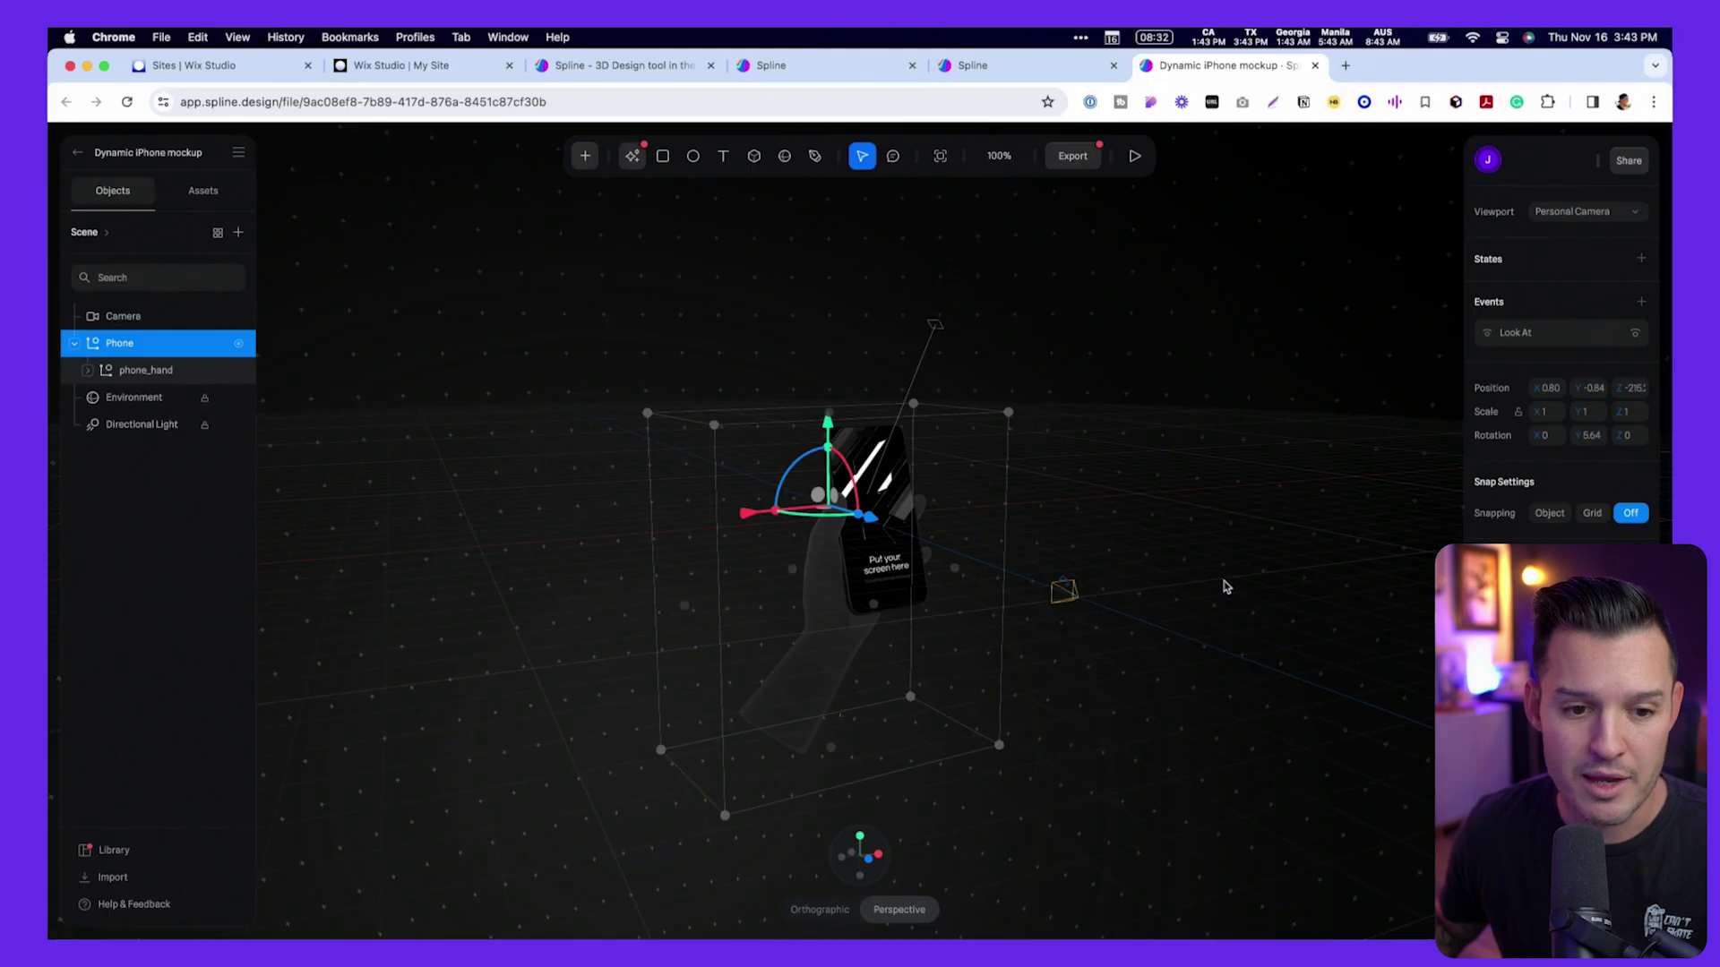
pyautogui.moveTo(1224, 583)
pyautogui.mouseDown(button='middle')
pyautogui.moveTo(1182, 574)
pyautogui.moveTo(1218, 589)
pyautogui.mouseUp(button='middle')
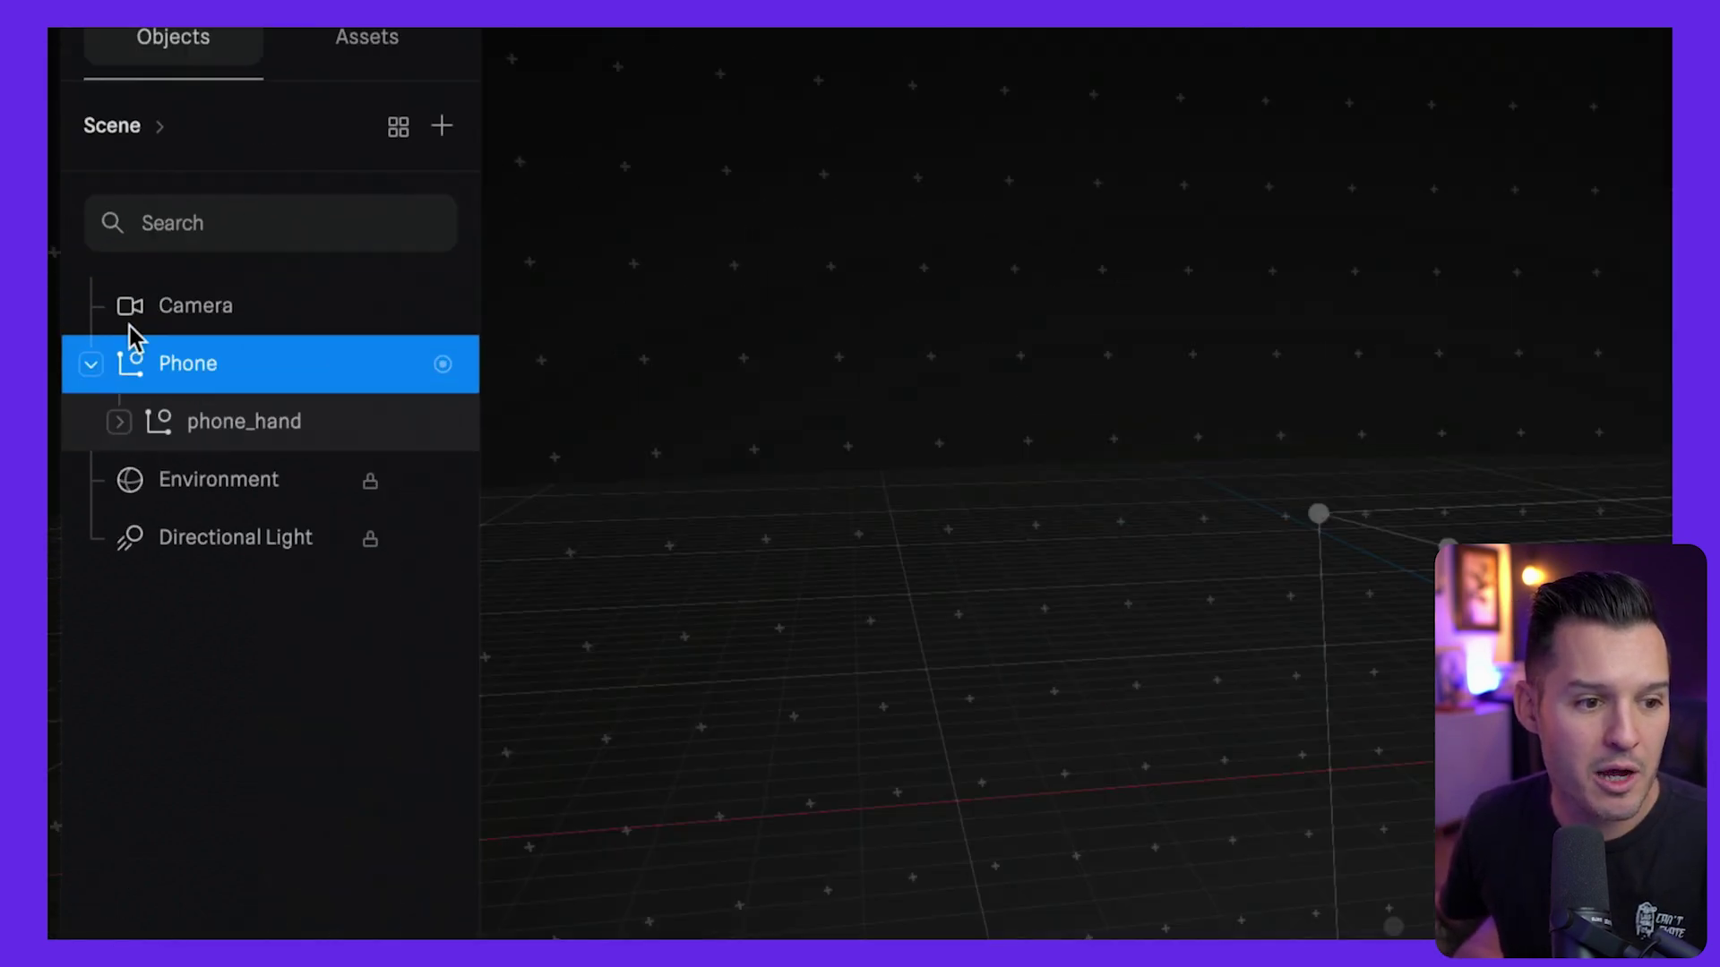
pyautogui.click(133, 319)
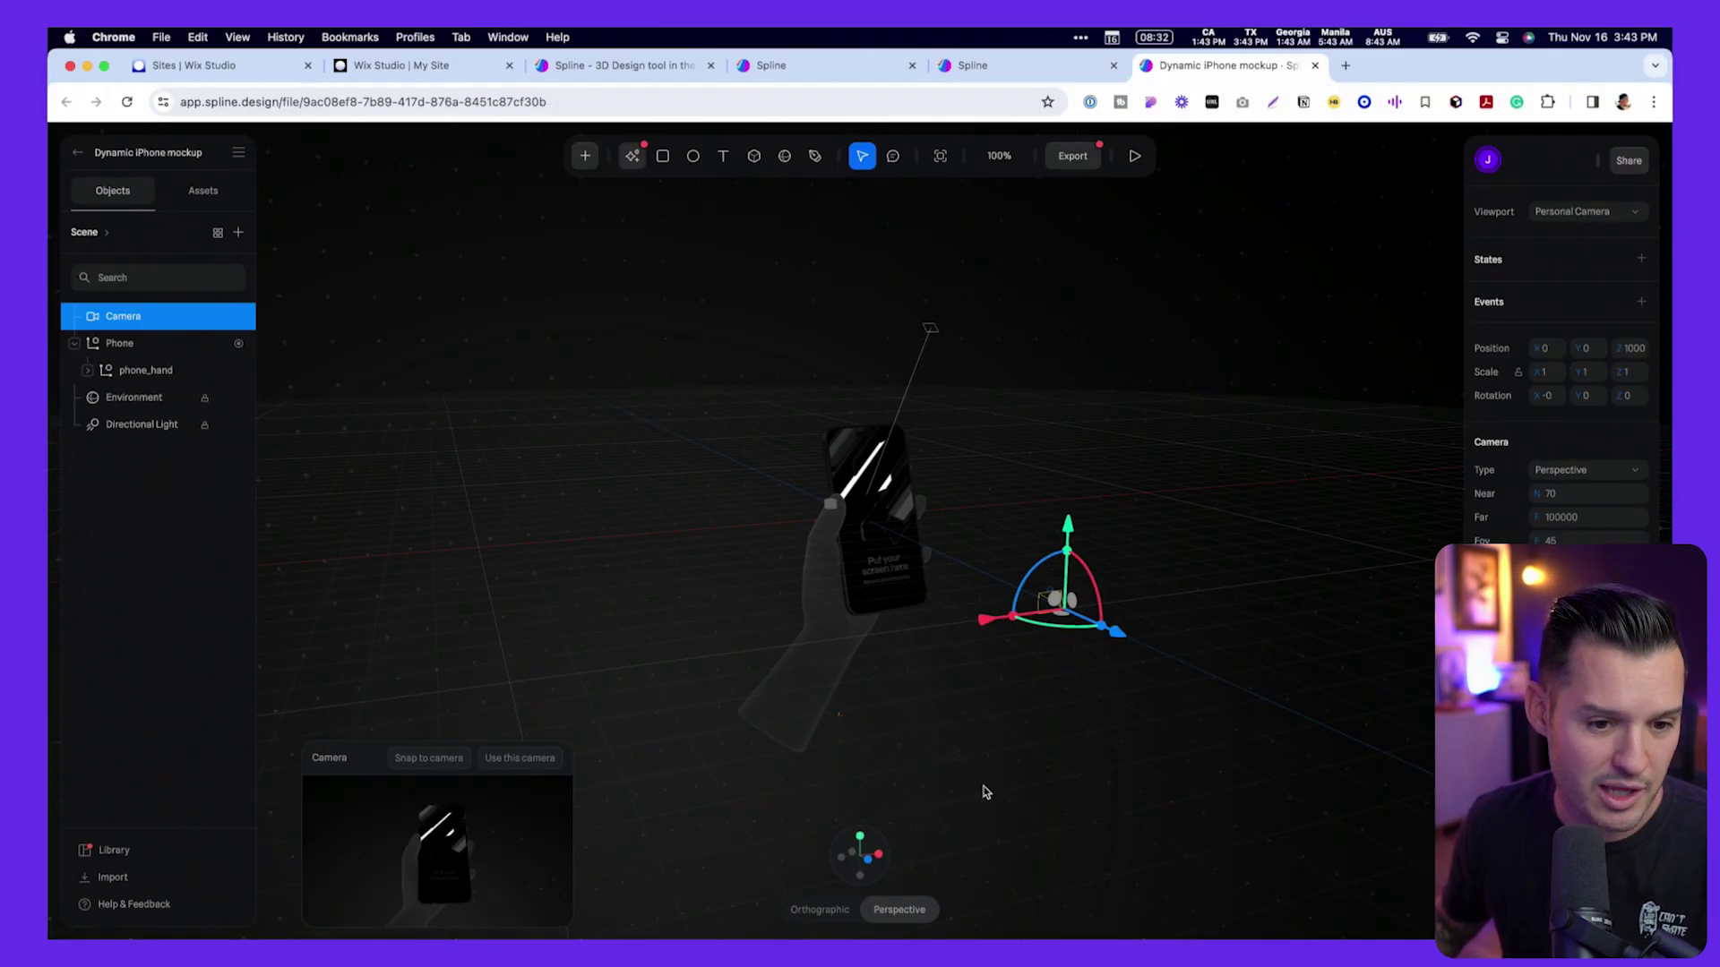
pyautogui.moveTo(983, 627); pyautogui.dragTo(874, 652)
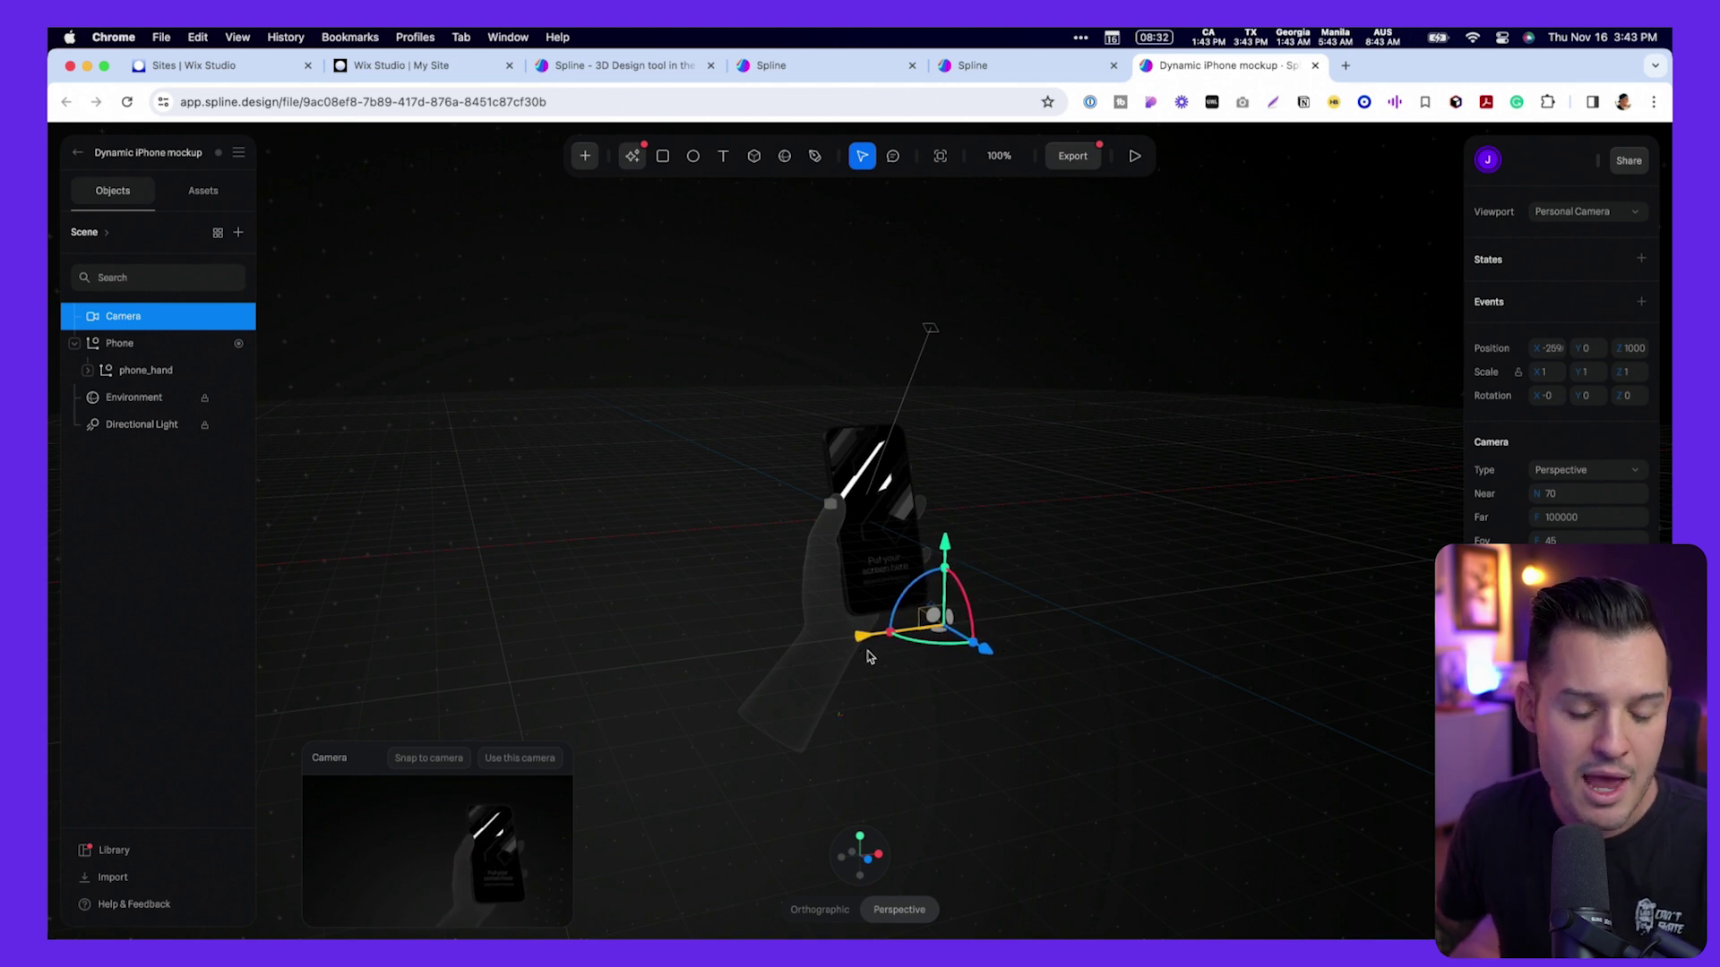
pyautogui.moveTo(867, 656); pyautogui.dragTo(864, 658)
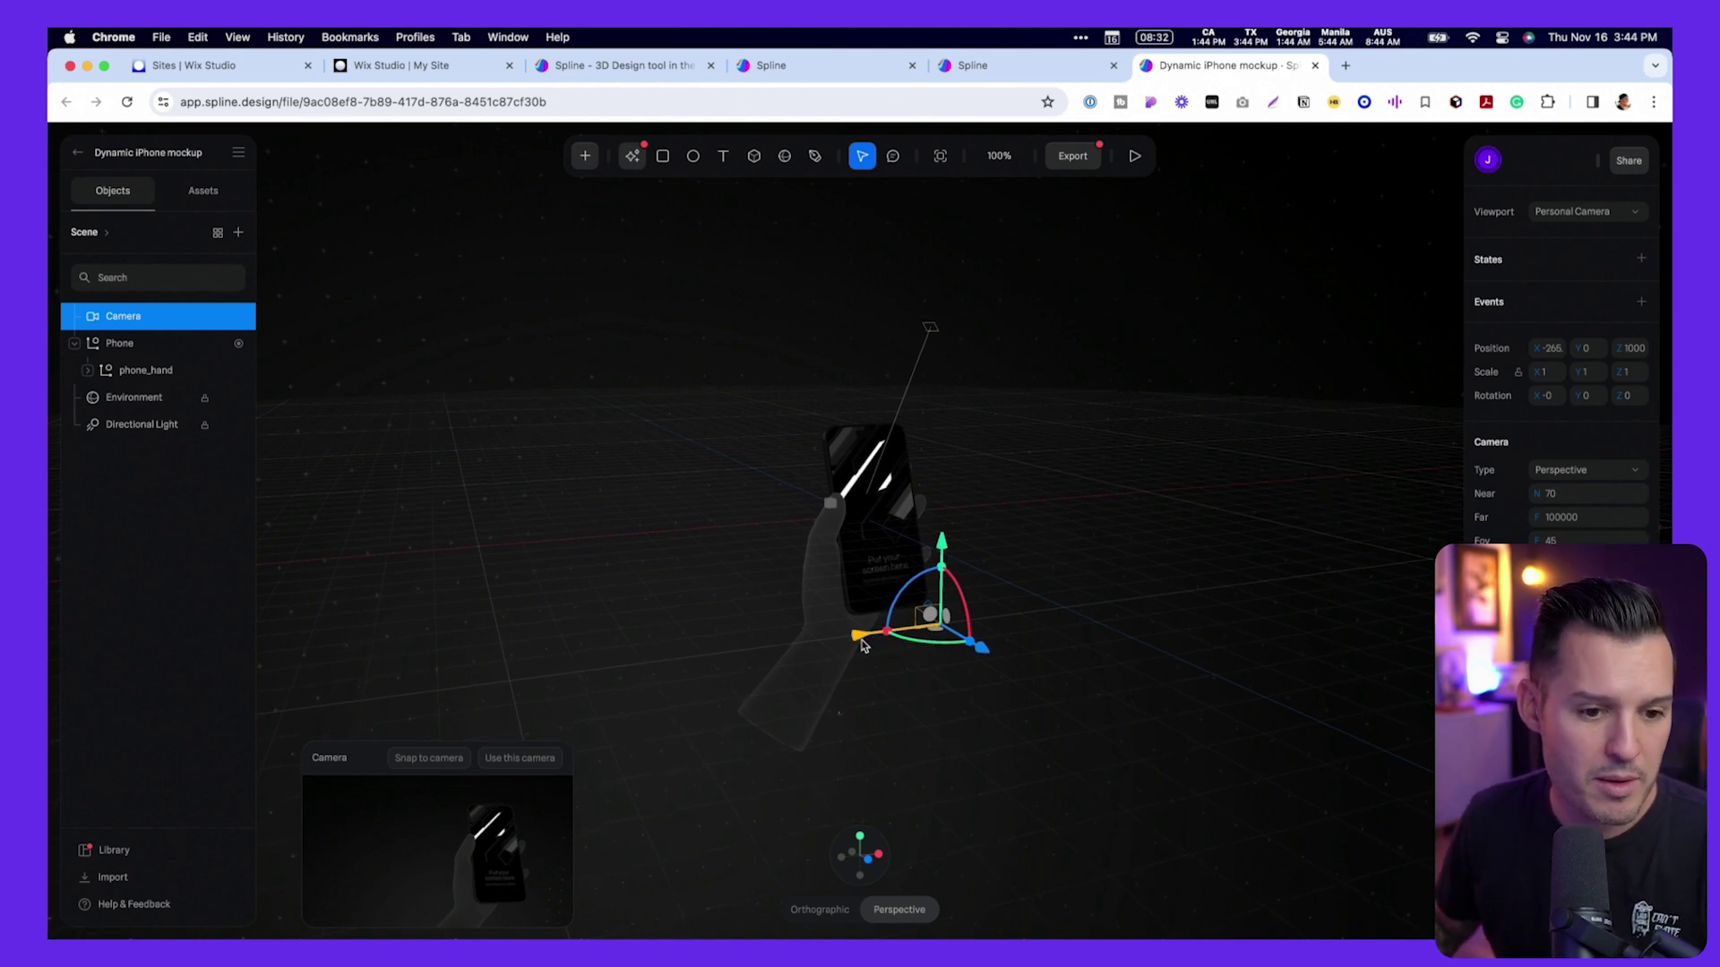
pyautogui.moveTo(862, 644); pyautogui.dragTo(981, 642)
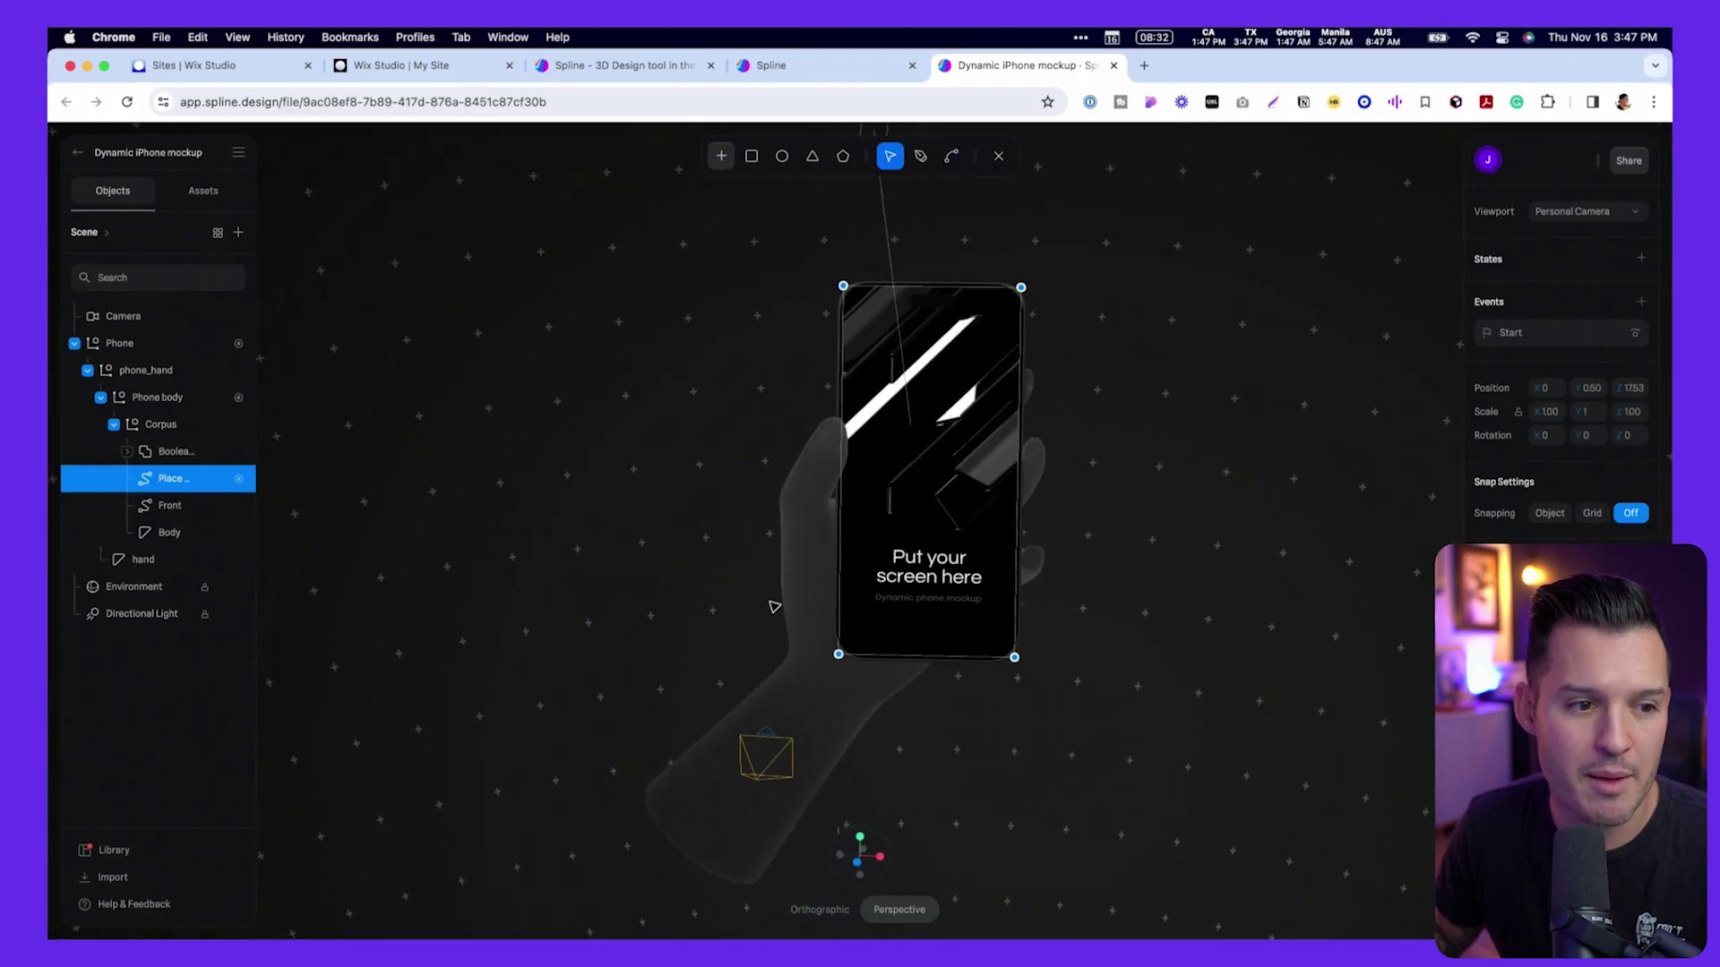
# - Preview nft.mp4 from the desktop, replace the clip in the Untitled Video media asset with it, and close the asset editor
pyautogui.click(196, 192)
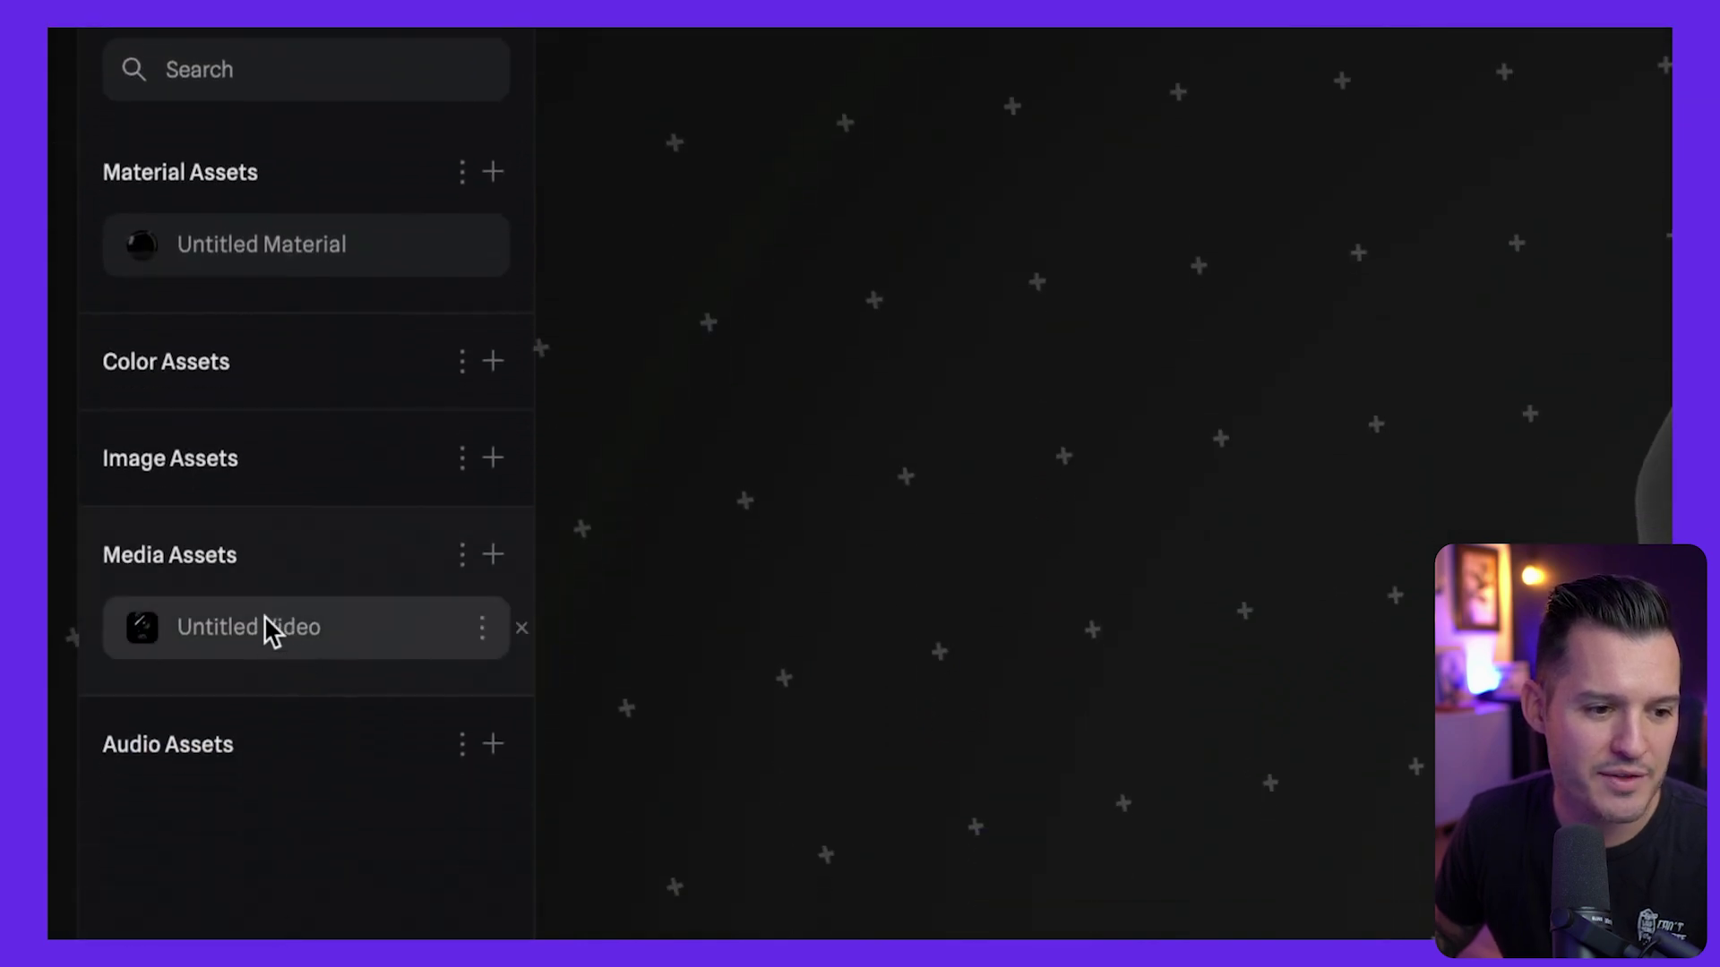
pyautogui.click(349, 627)
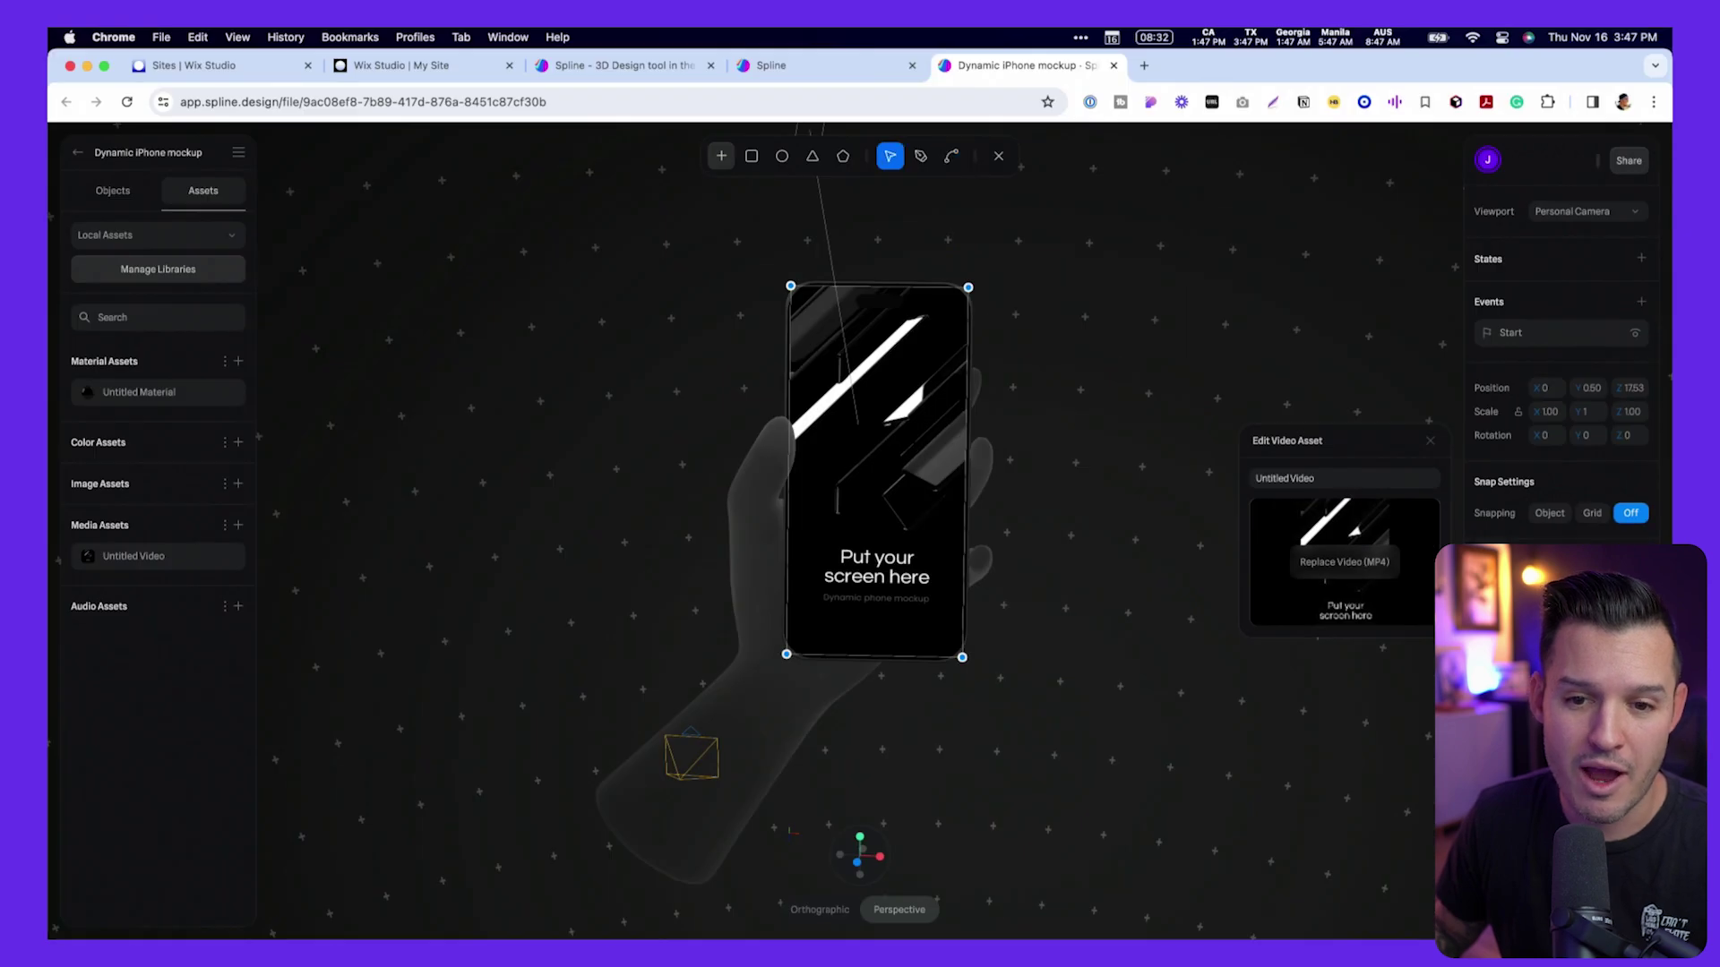
pyautogui.hotkey('ctrl', 'alt', 'Left')
pyautogui.click(1646, 259)
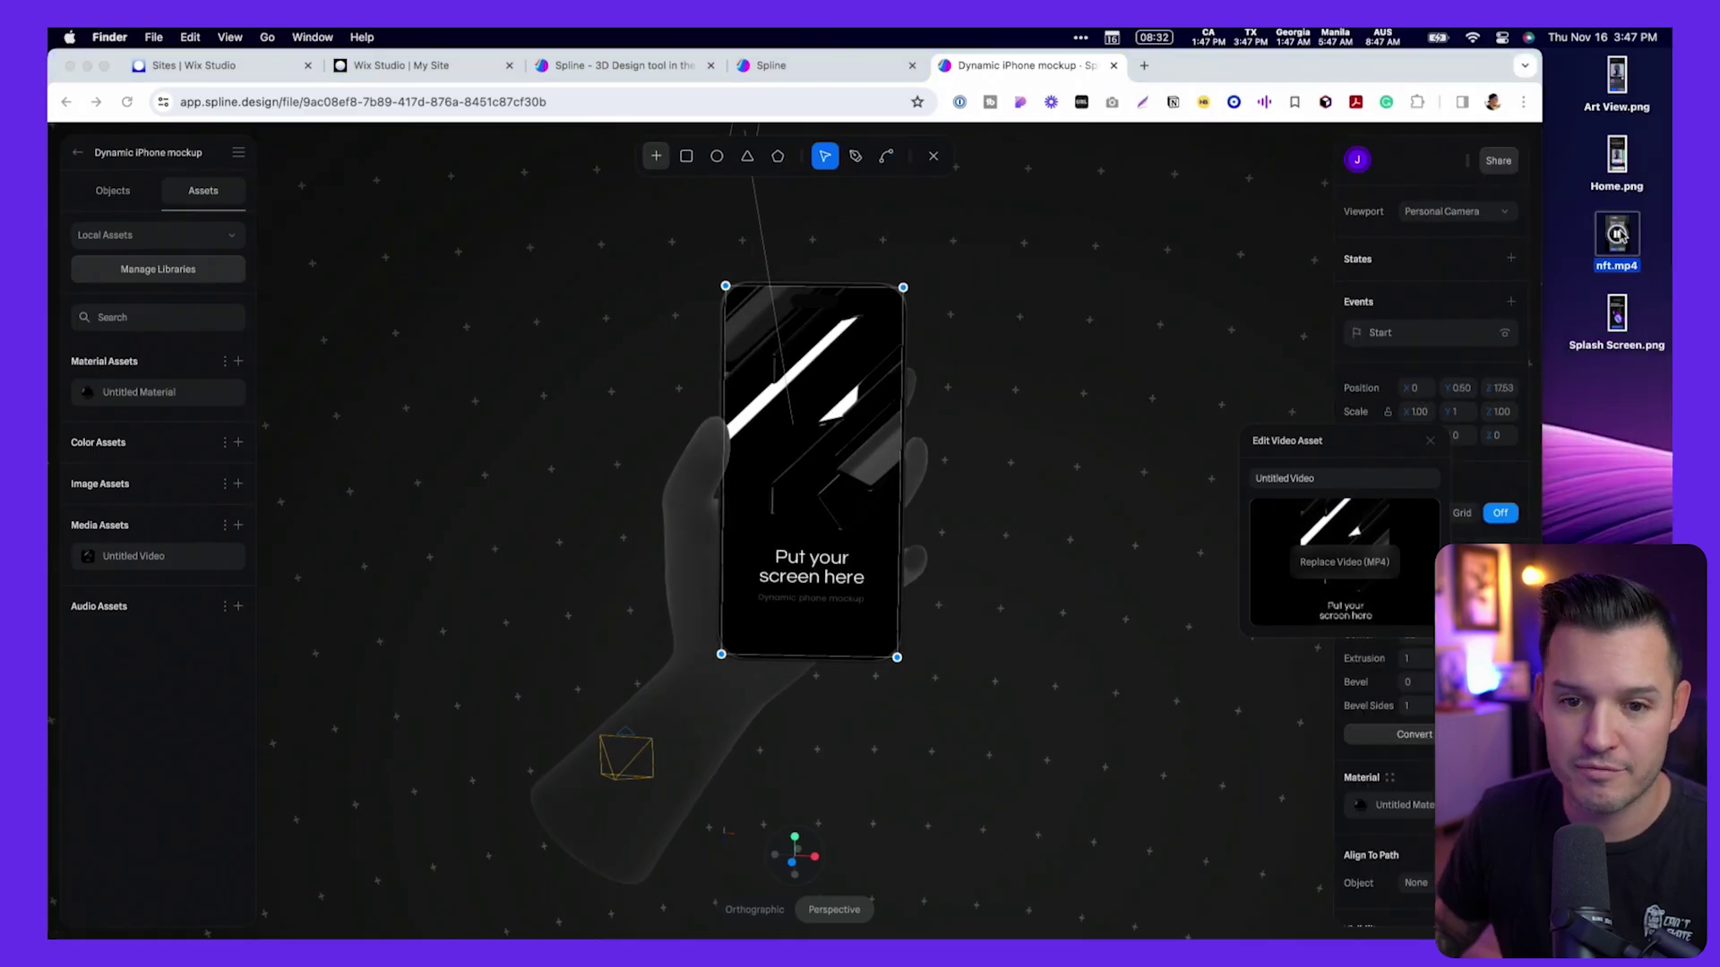
pyautogui.press('space')
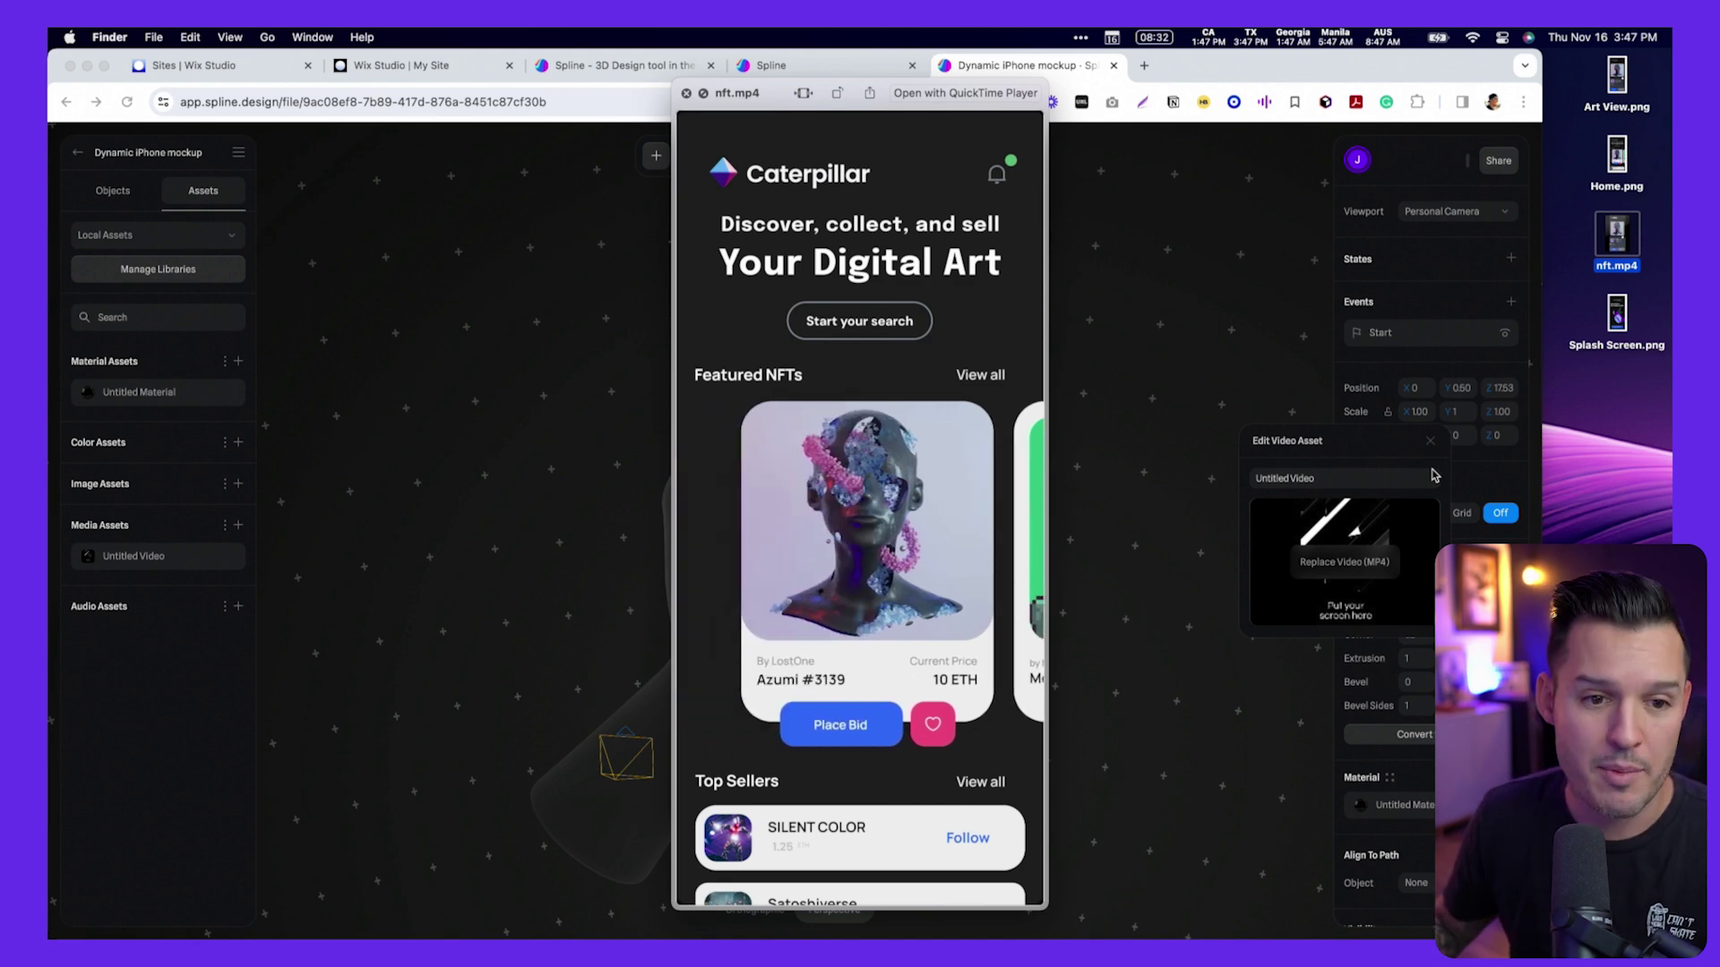
pyautogui.press('space')
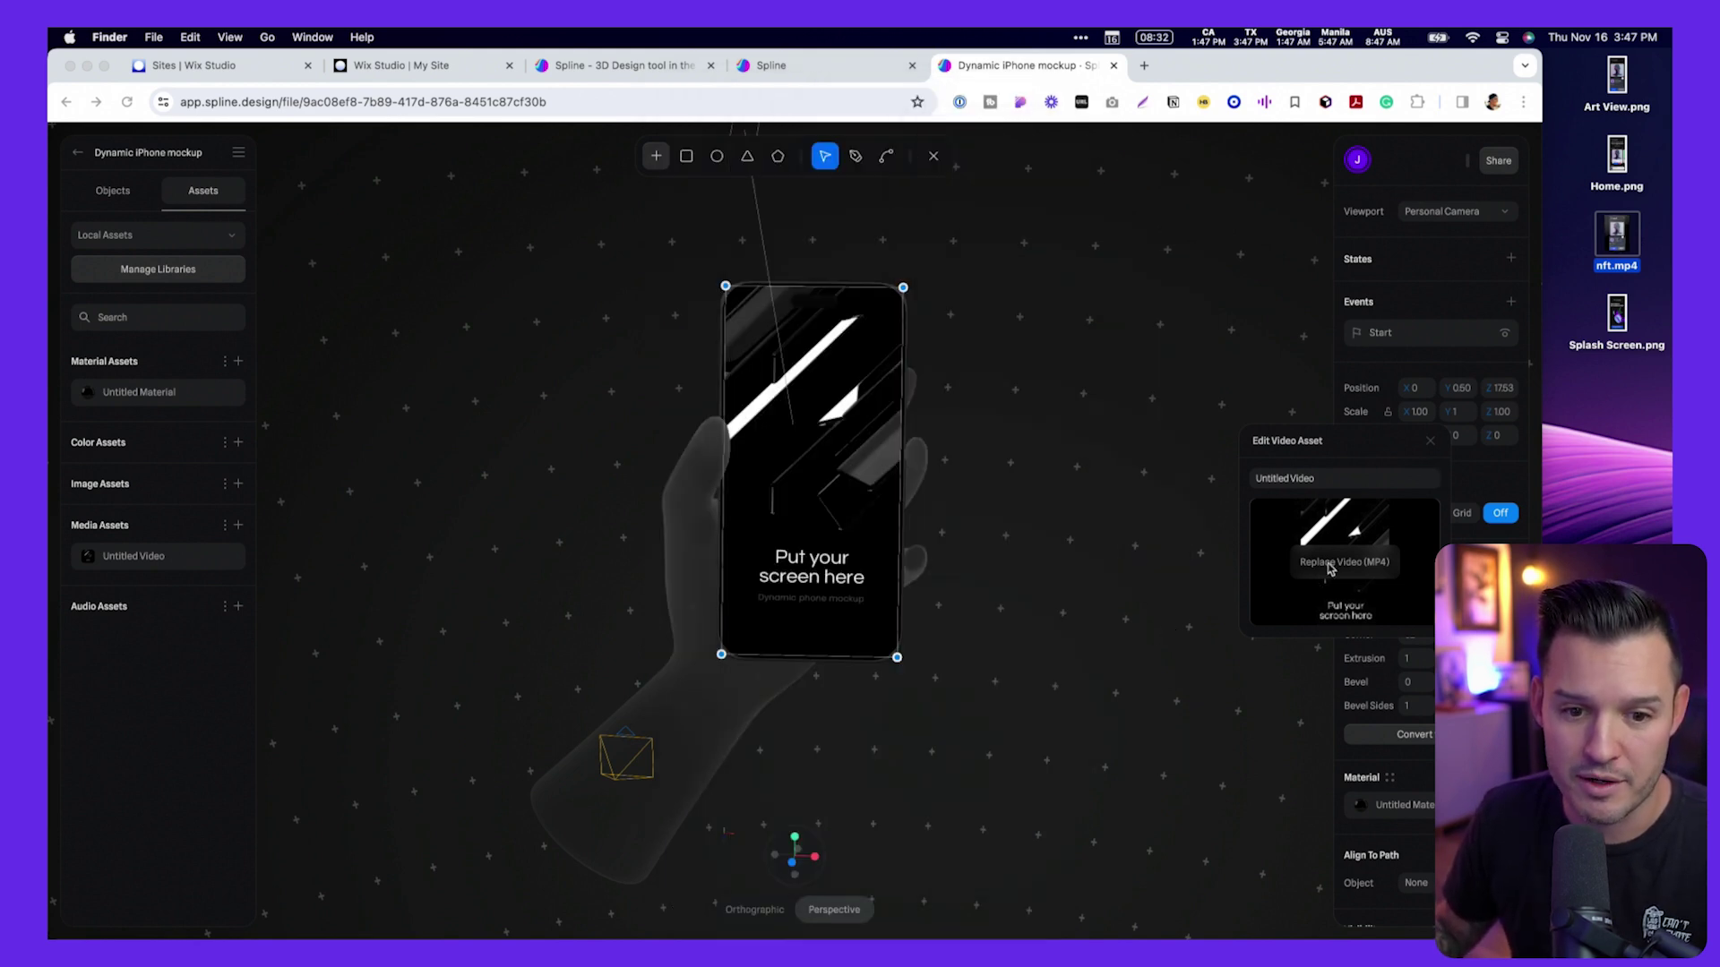
pyautogui.click(1359, 571)
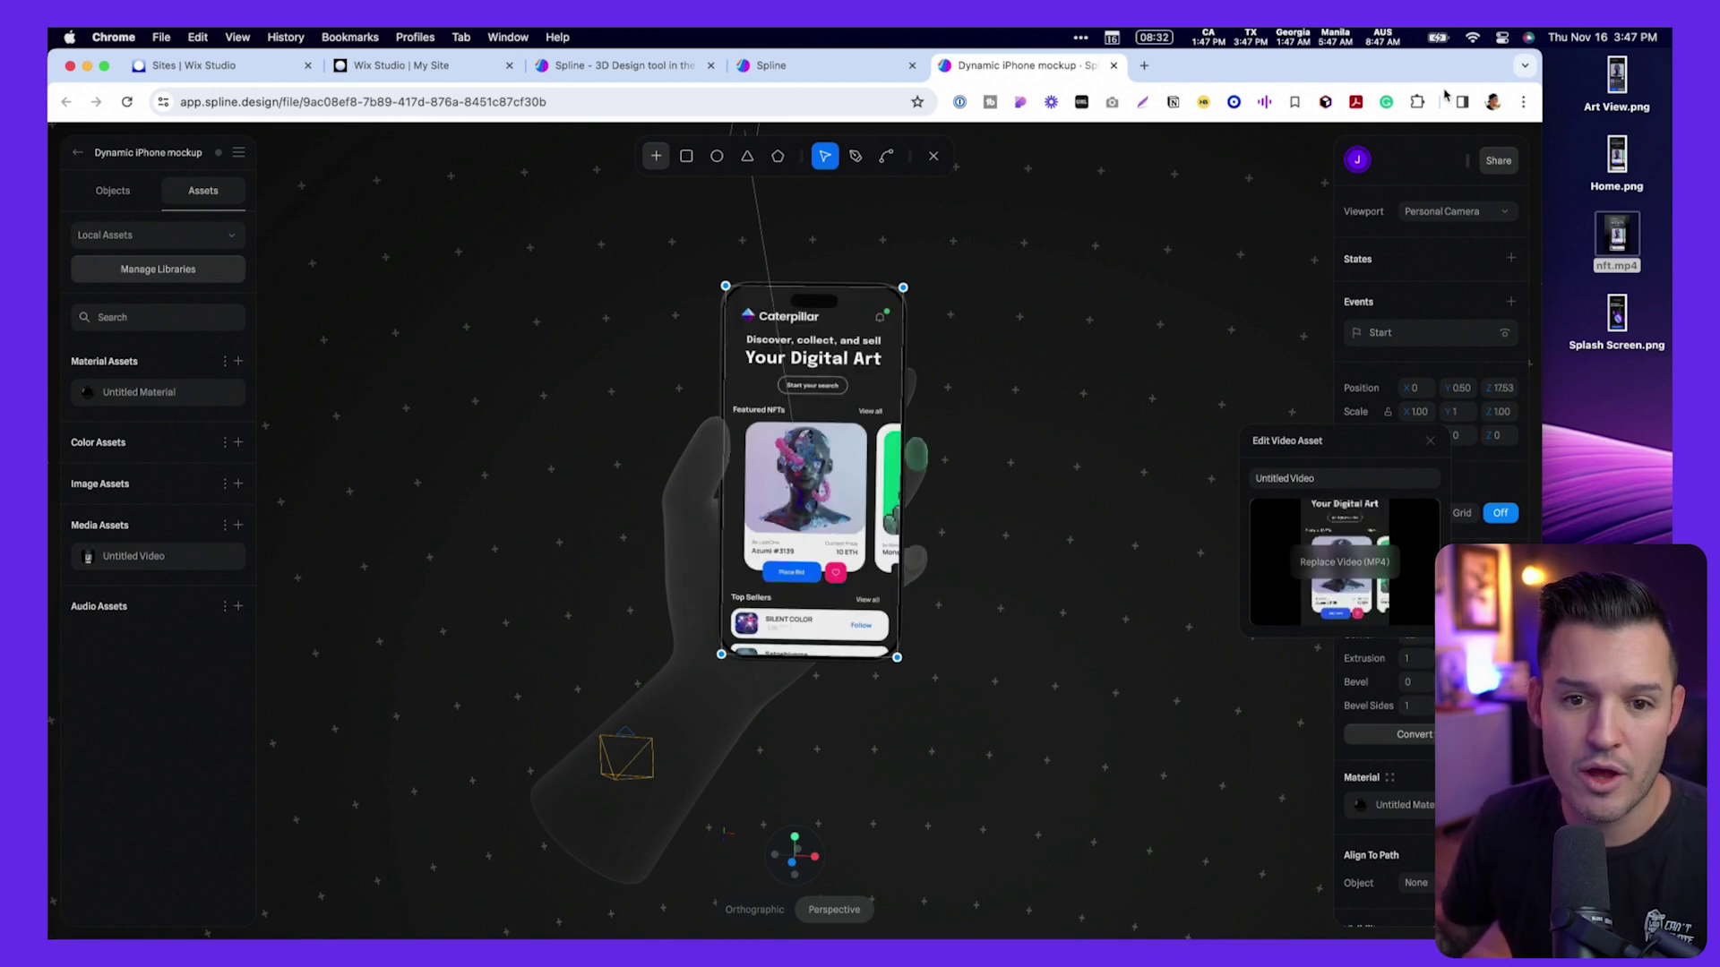
pyautogui.doubleClick(1446, 68)
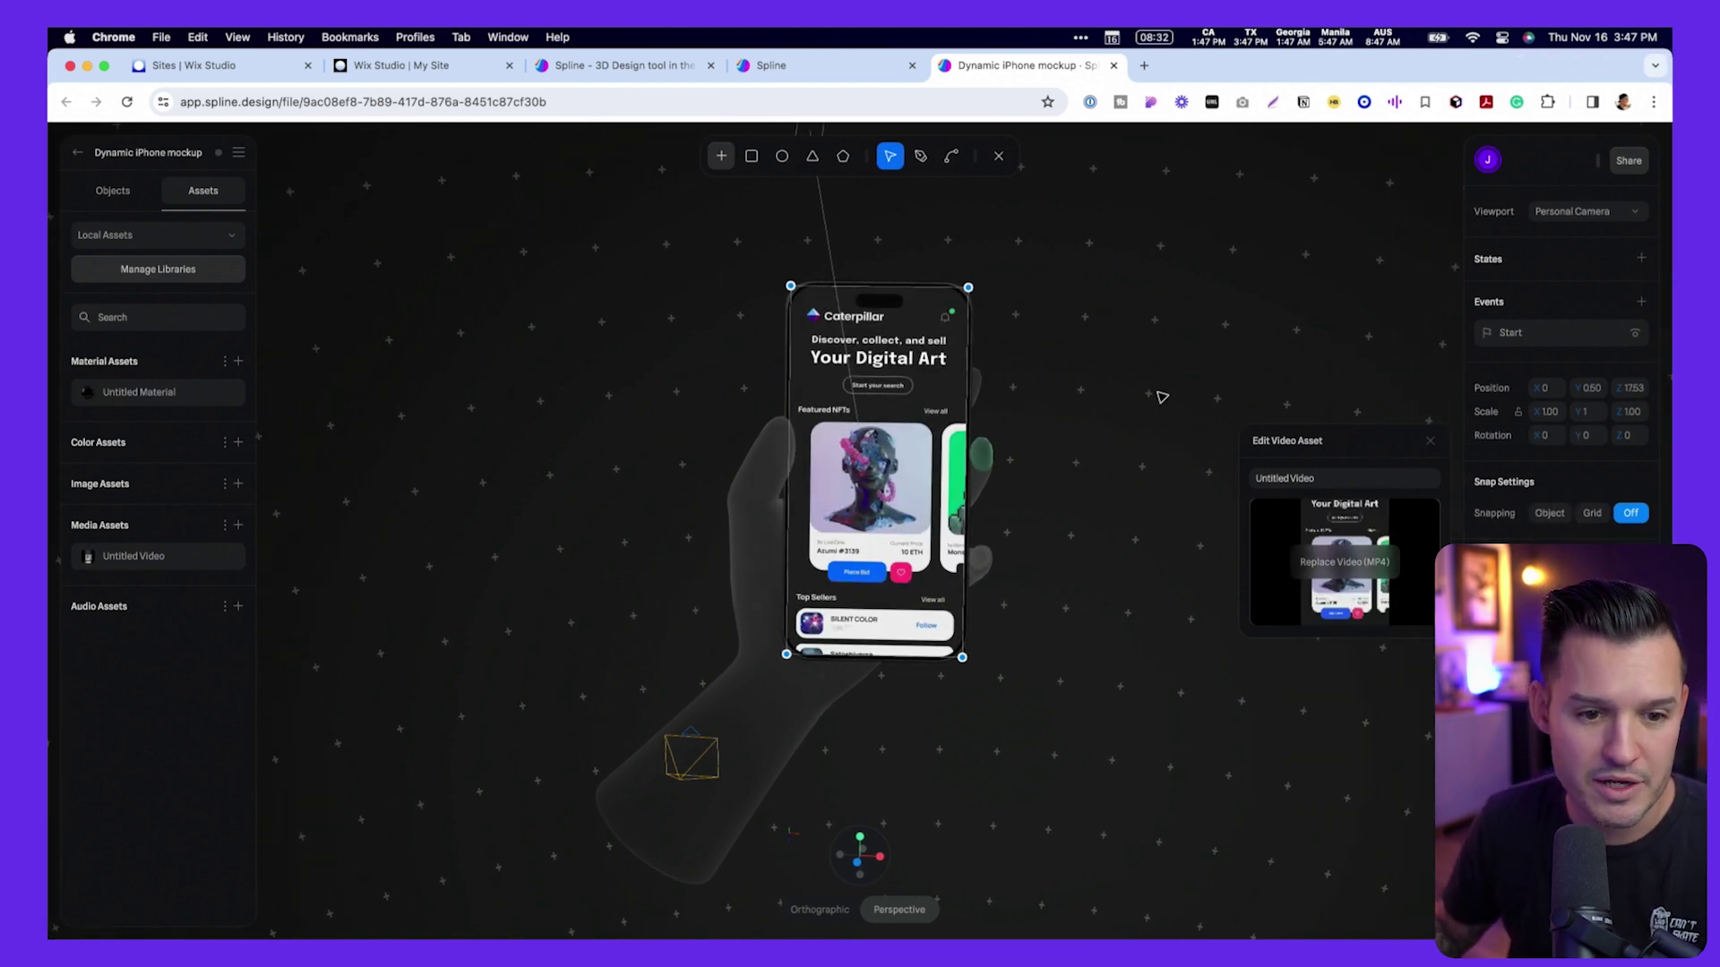
pyautogui.press('Escape')
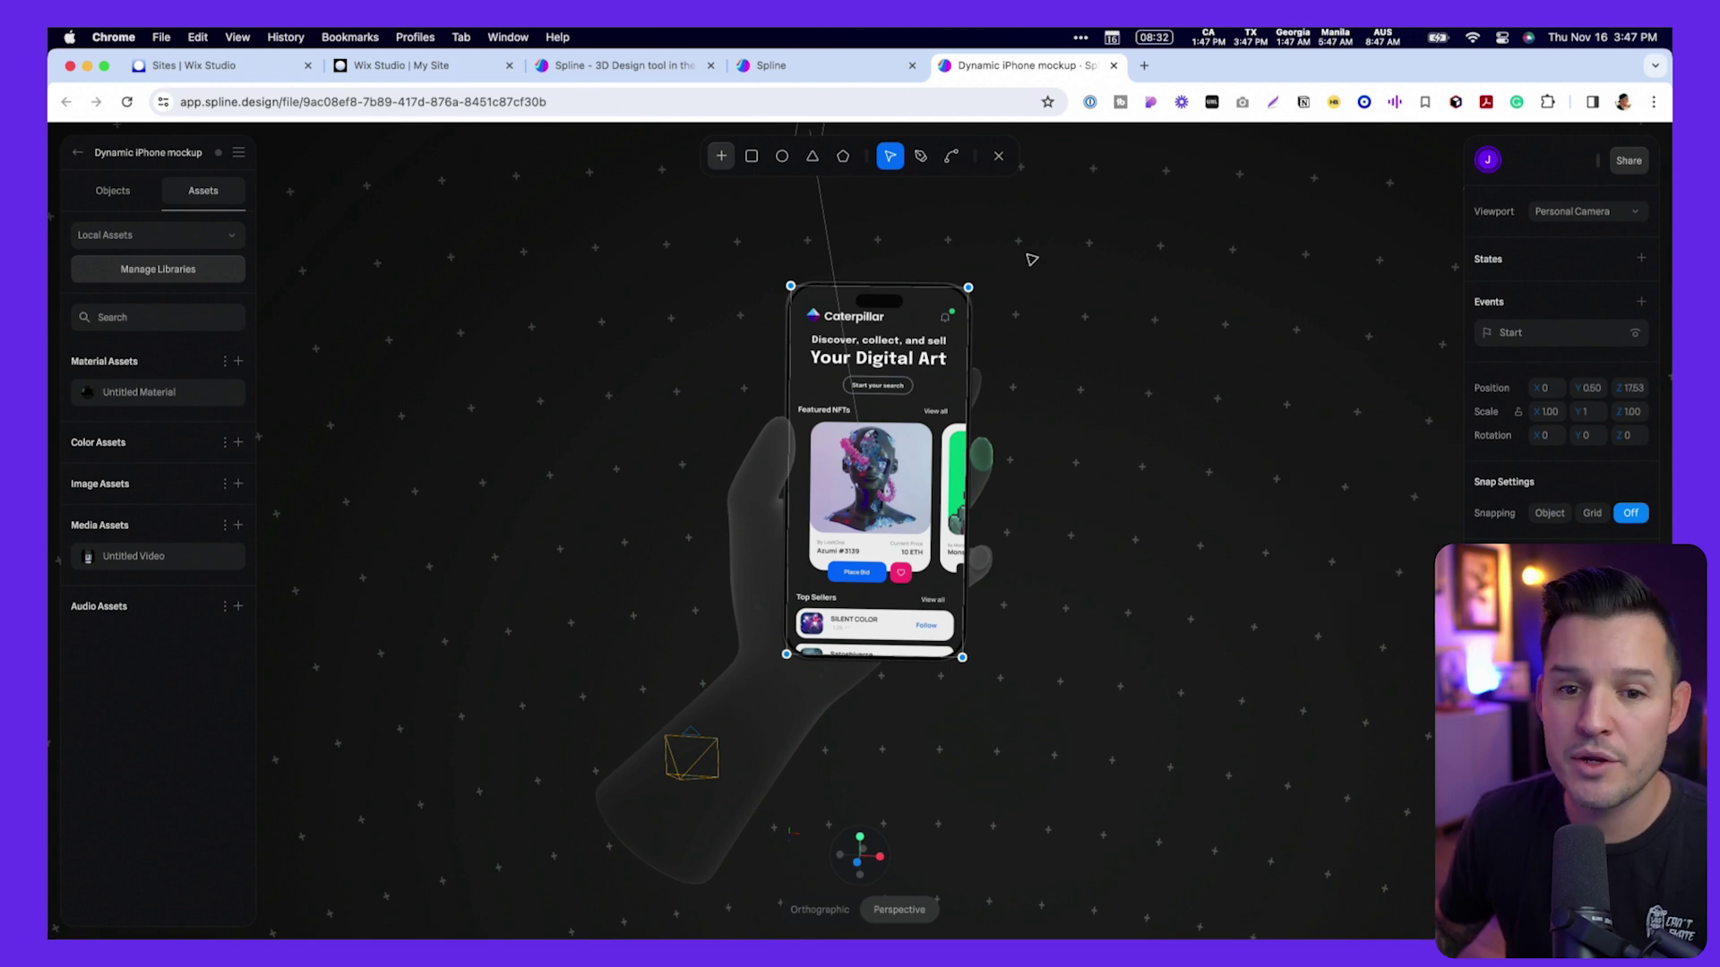
# - Play the scene to check the replaced screen video, and look at the hero section in Wix Studio for comparison
pyautogui.click(999, 160)
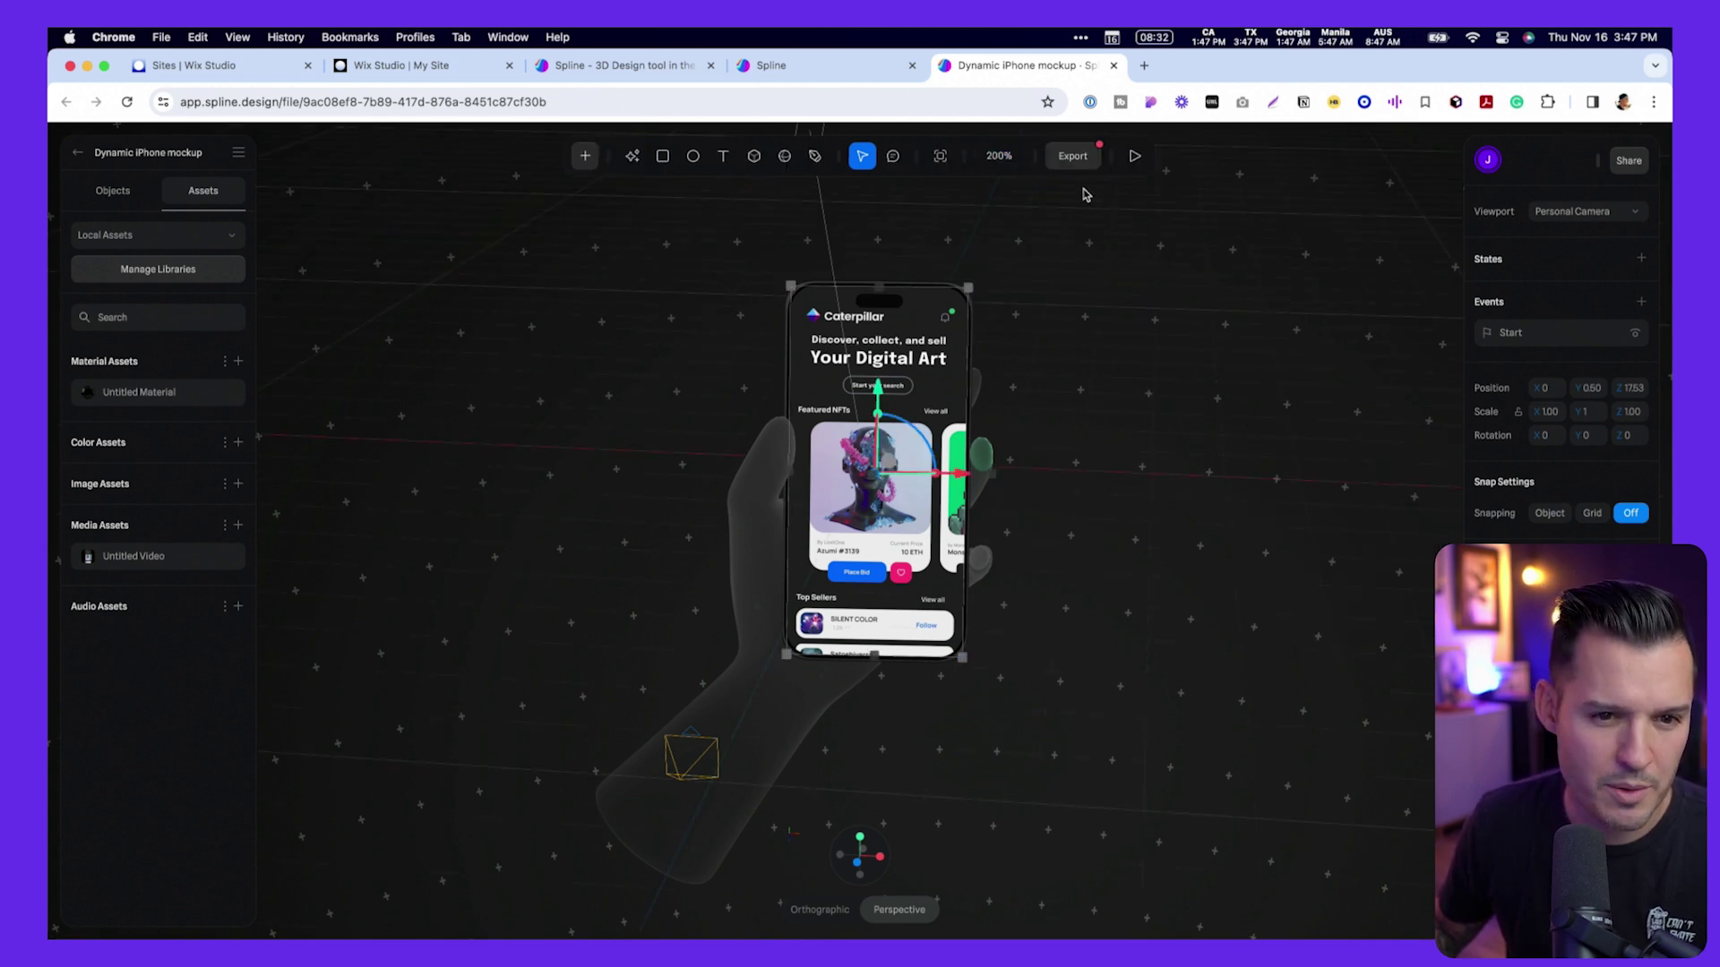
pyautogui.click(1133, 157)
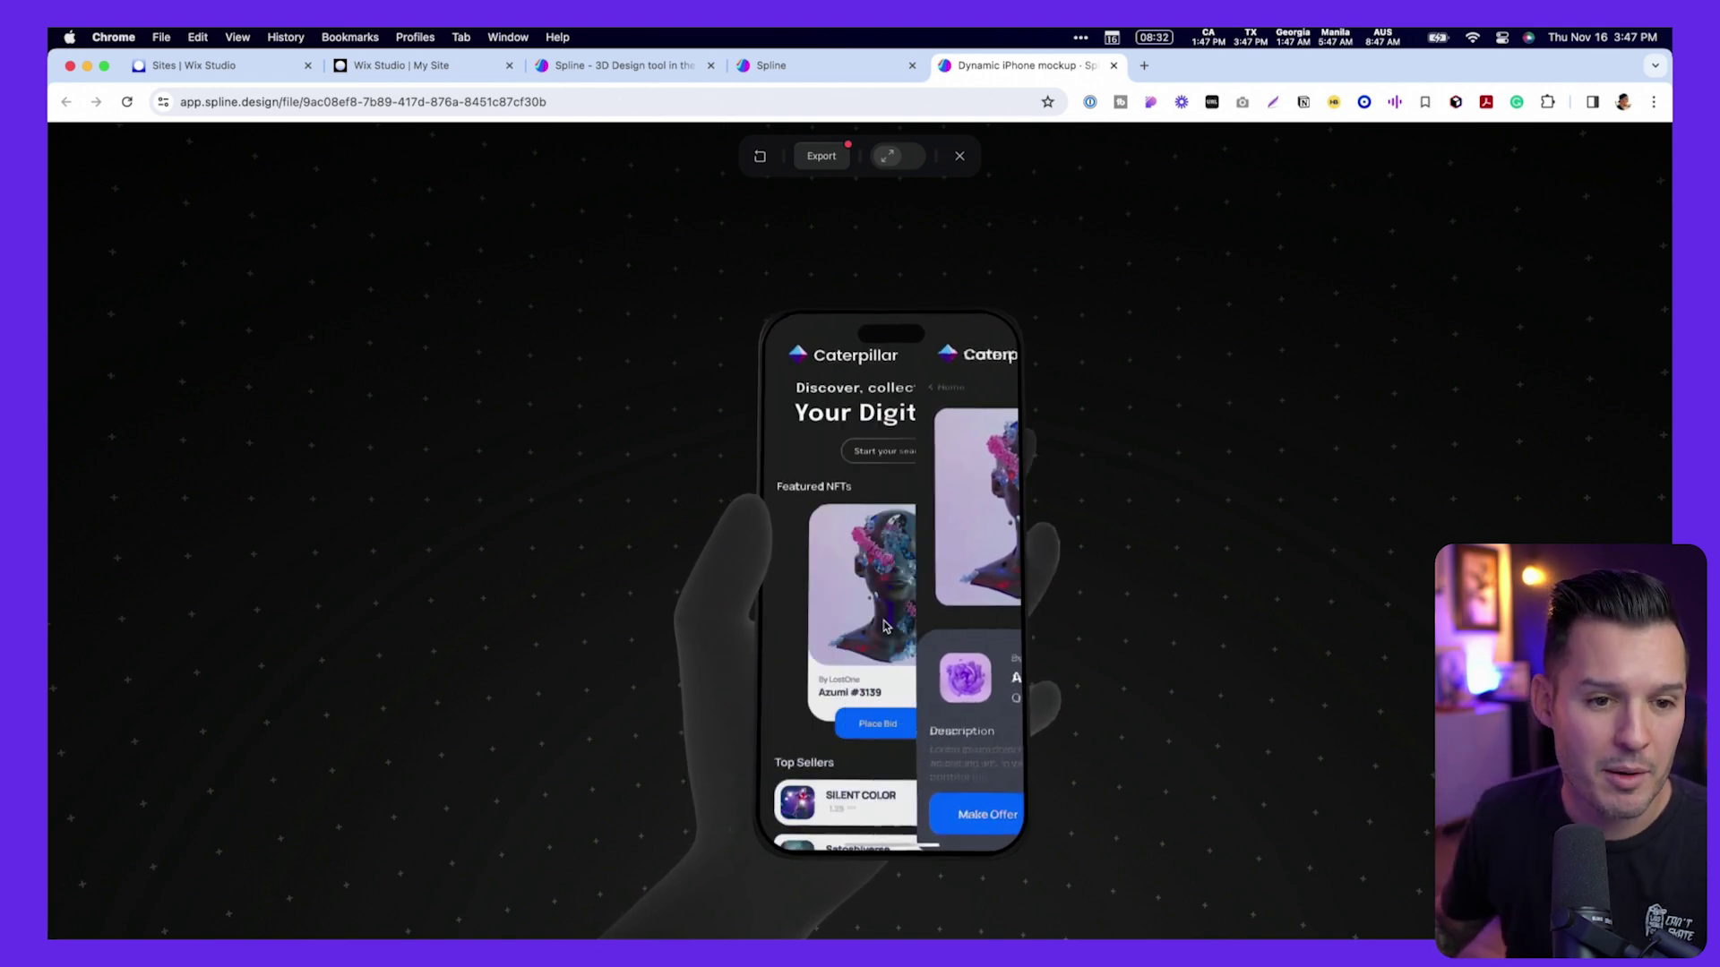
pyautogui.click(959, 155)
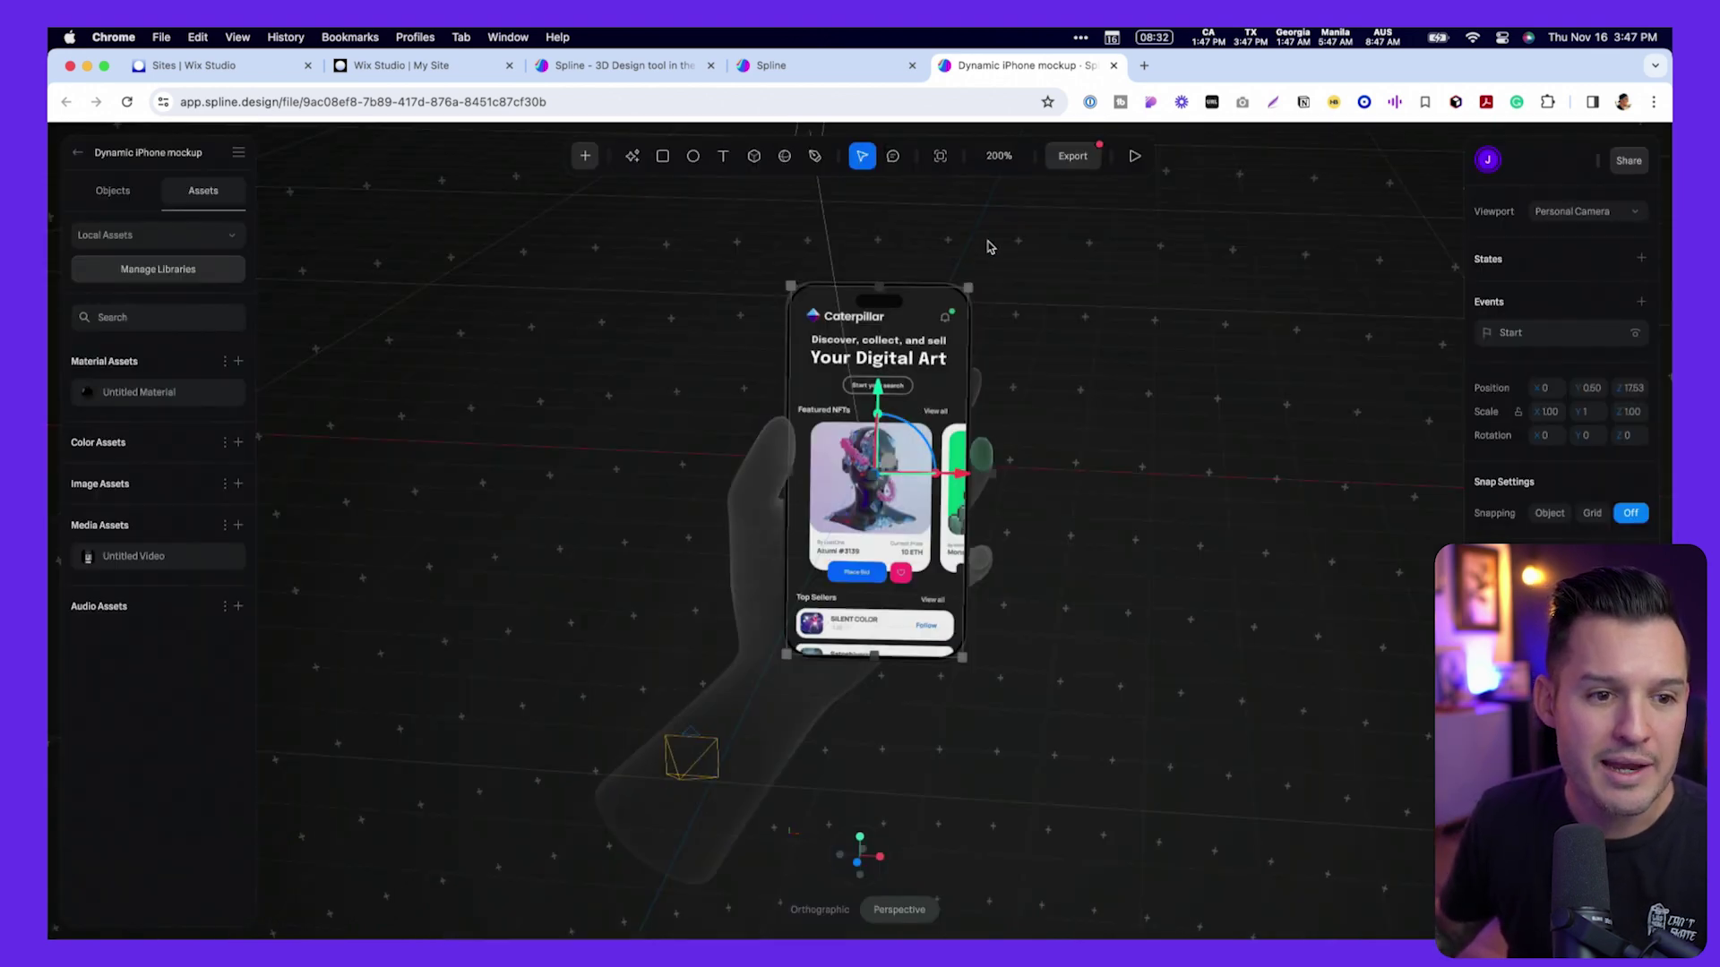
pyautogui.click(415, 66)
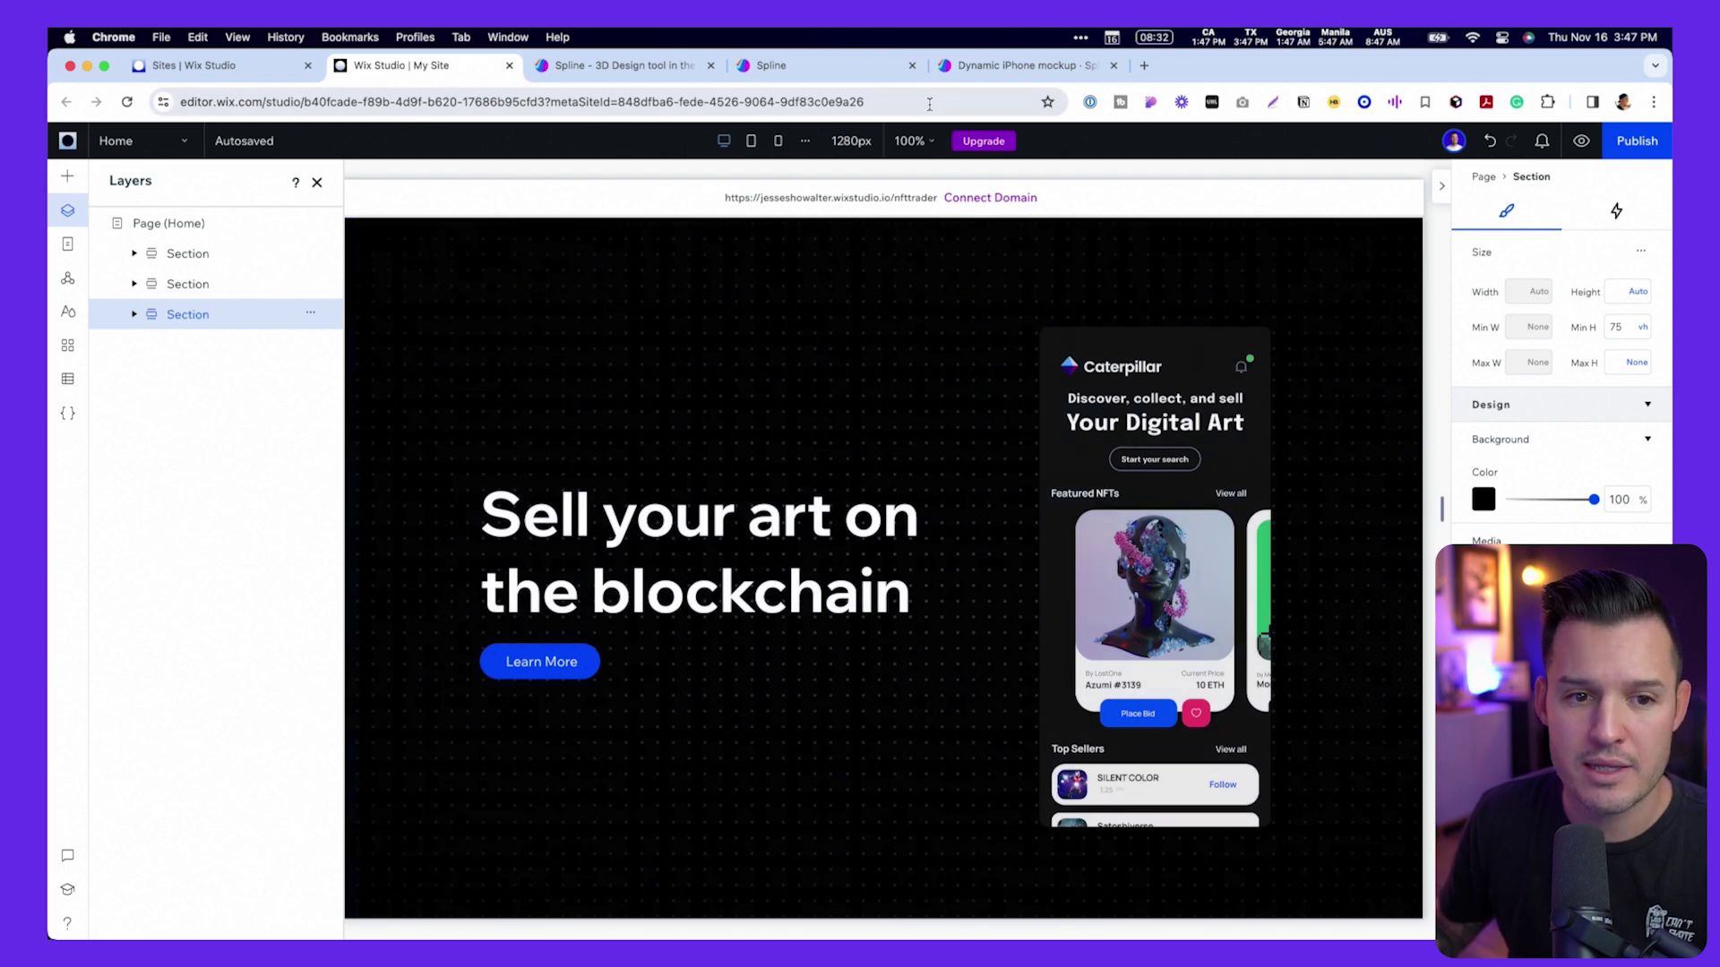
pyautogui.click(975, 68)
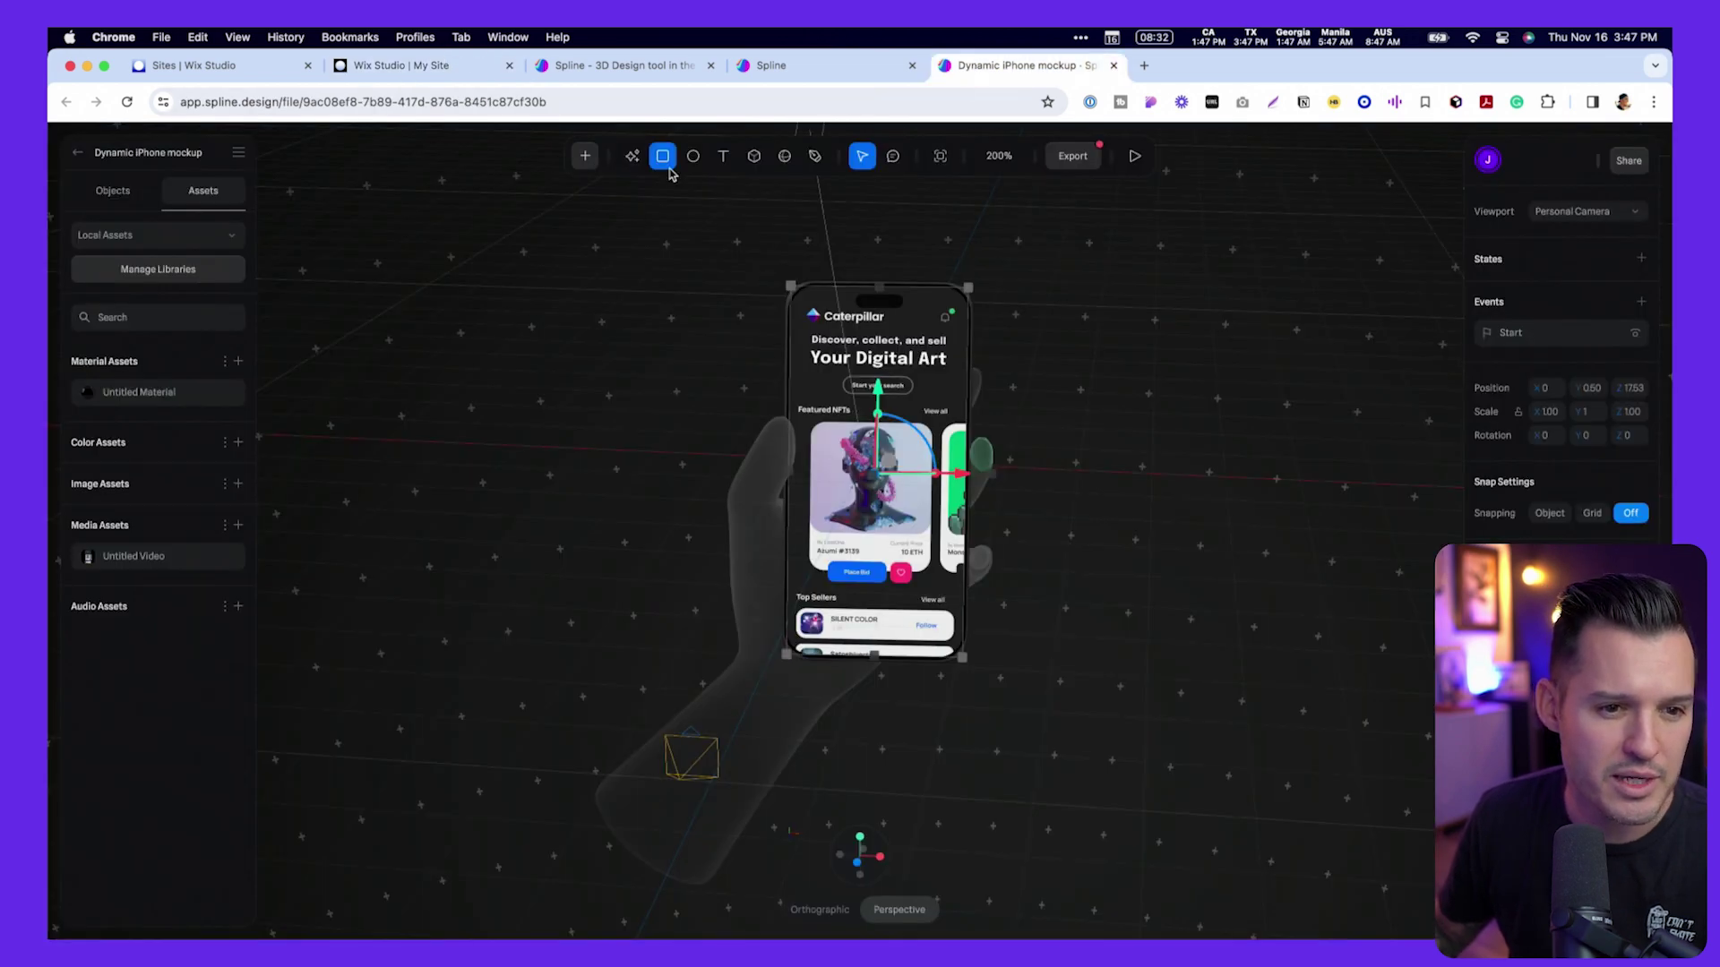
pyautogui.click(779, 65)
pyautogui.click(1037, 68)
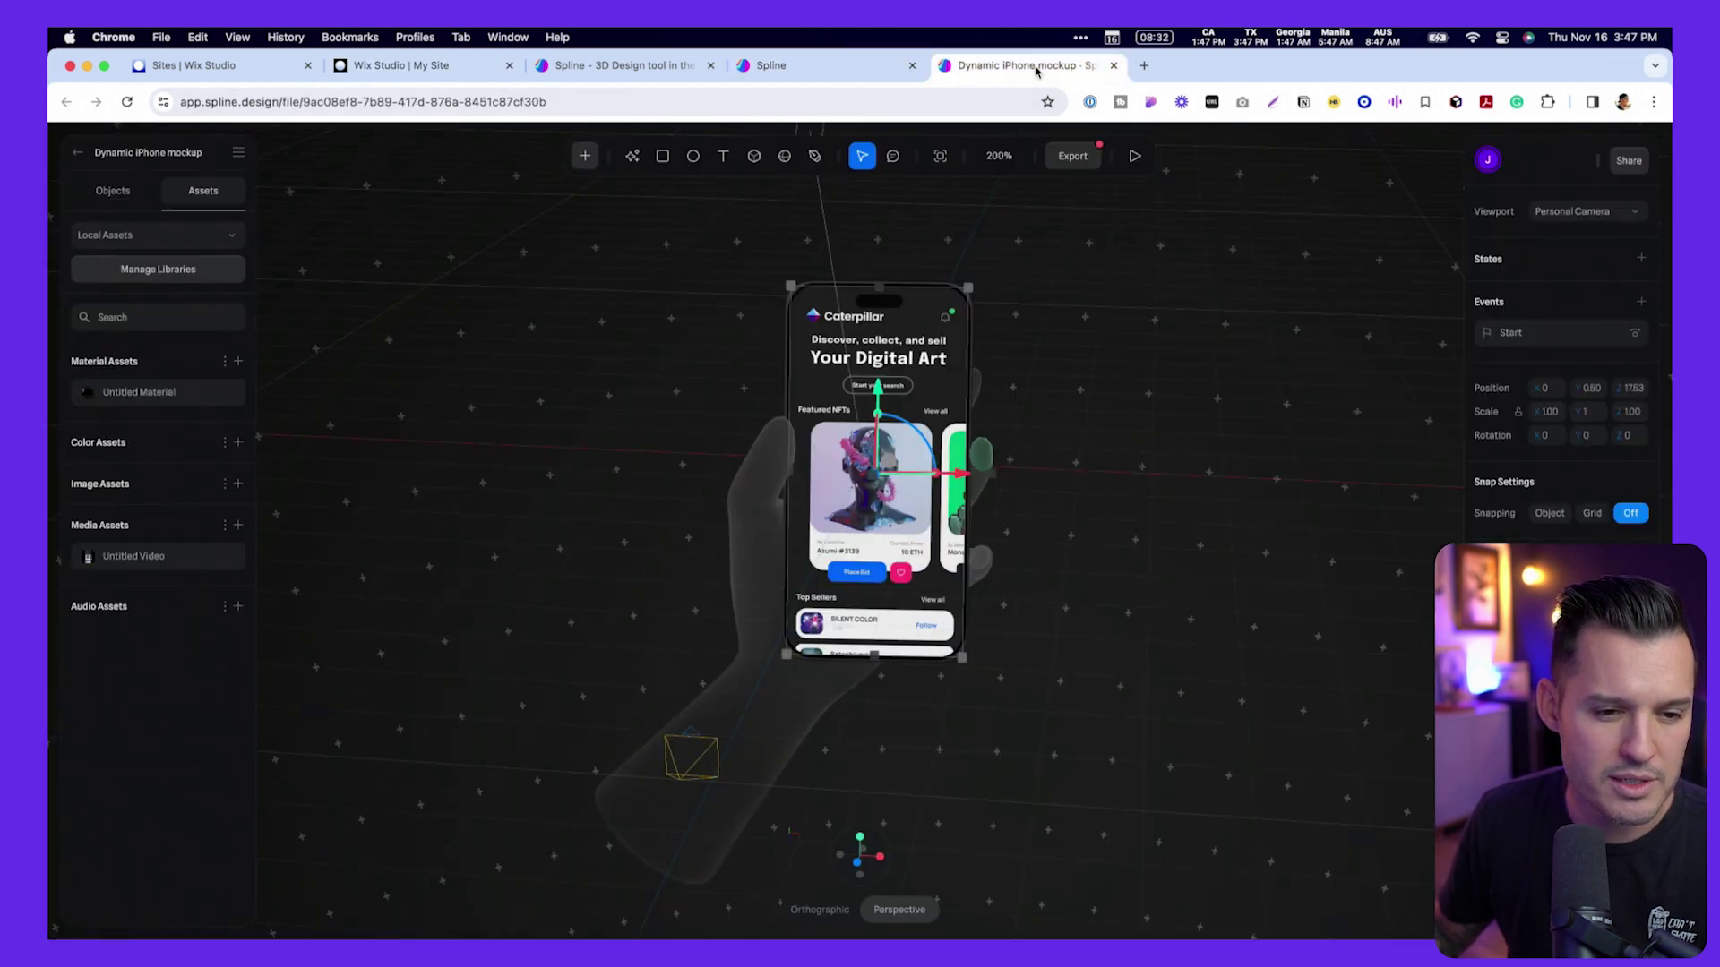
# - Hide the scene's Environment object, and try shifting the Camera along its X axis
pyautogui.click(574, 375)
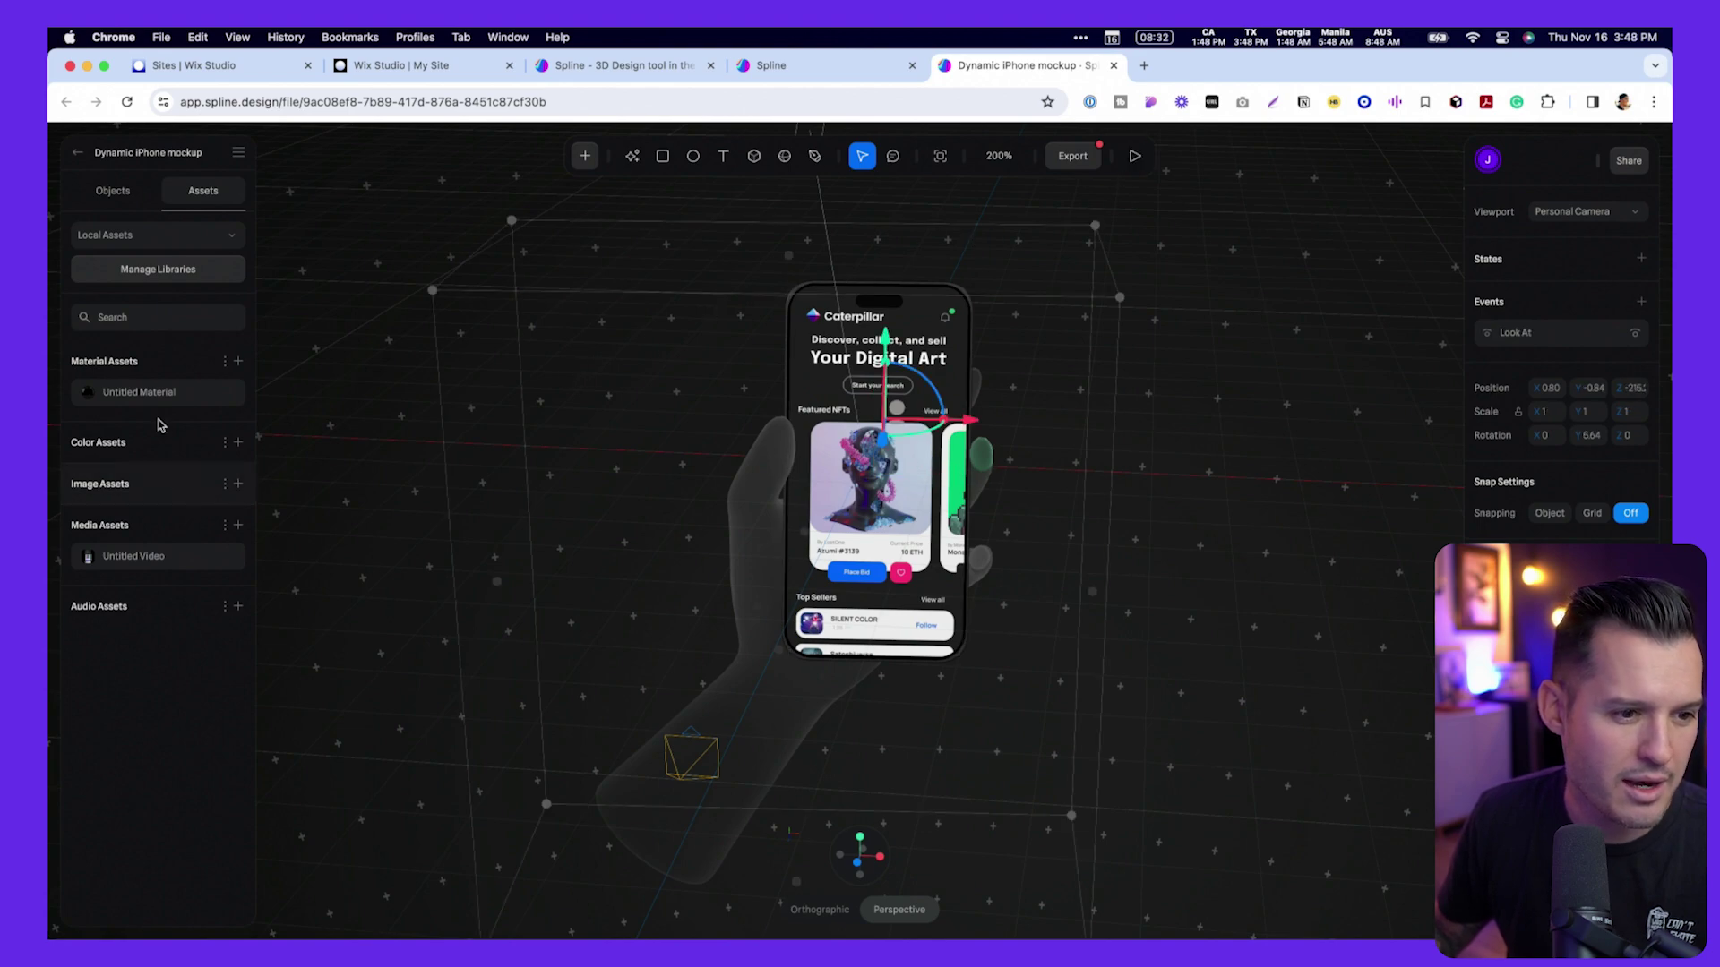
pyautogui.click(113, 190)
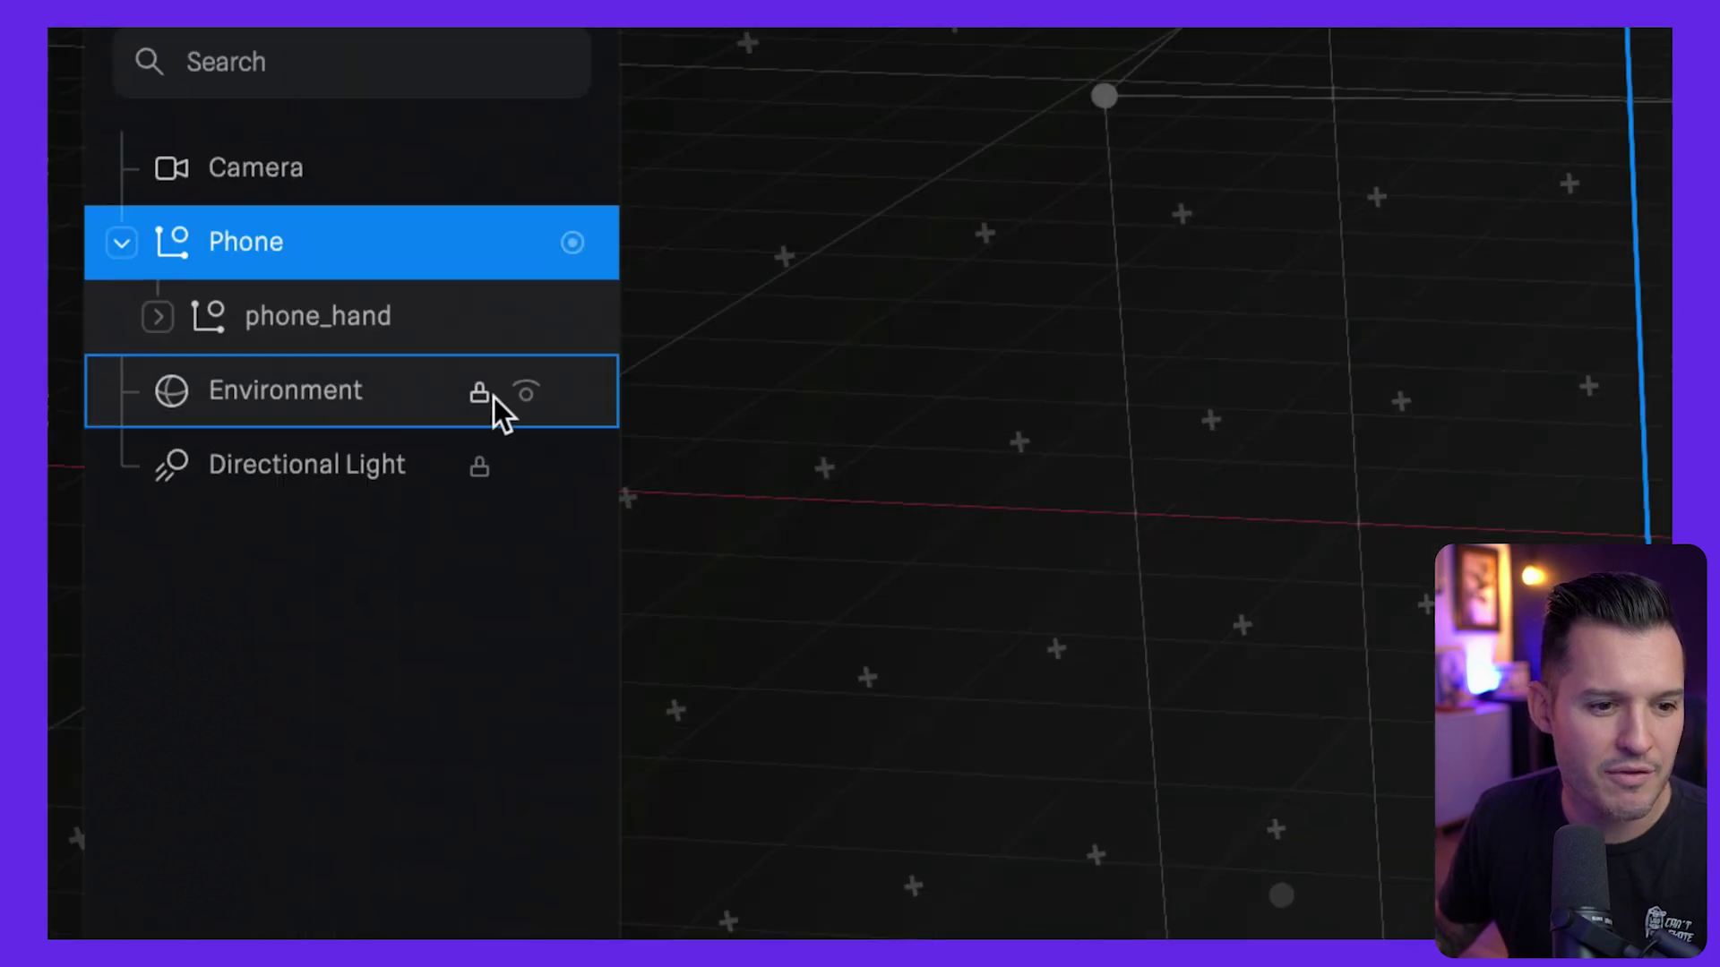
pyautogui.click(526, 393)
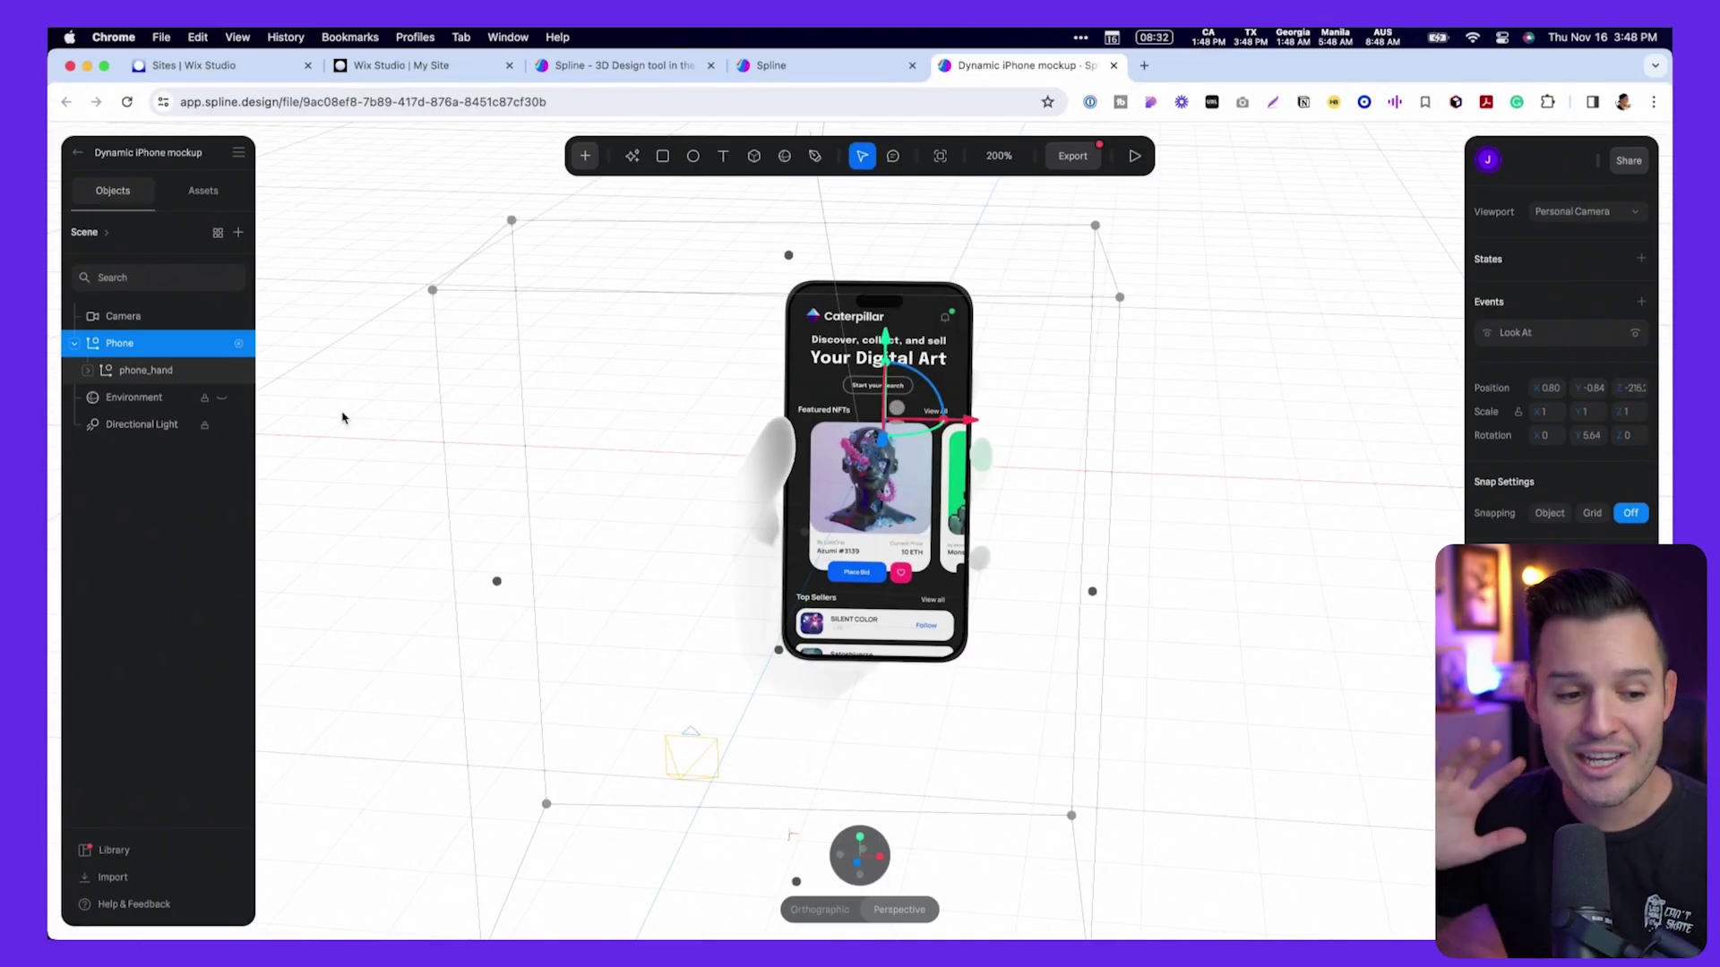
pyautogui.click(124, 316)
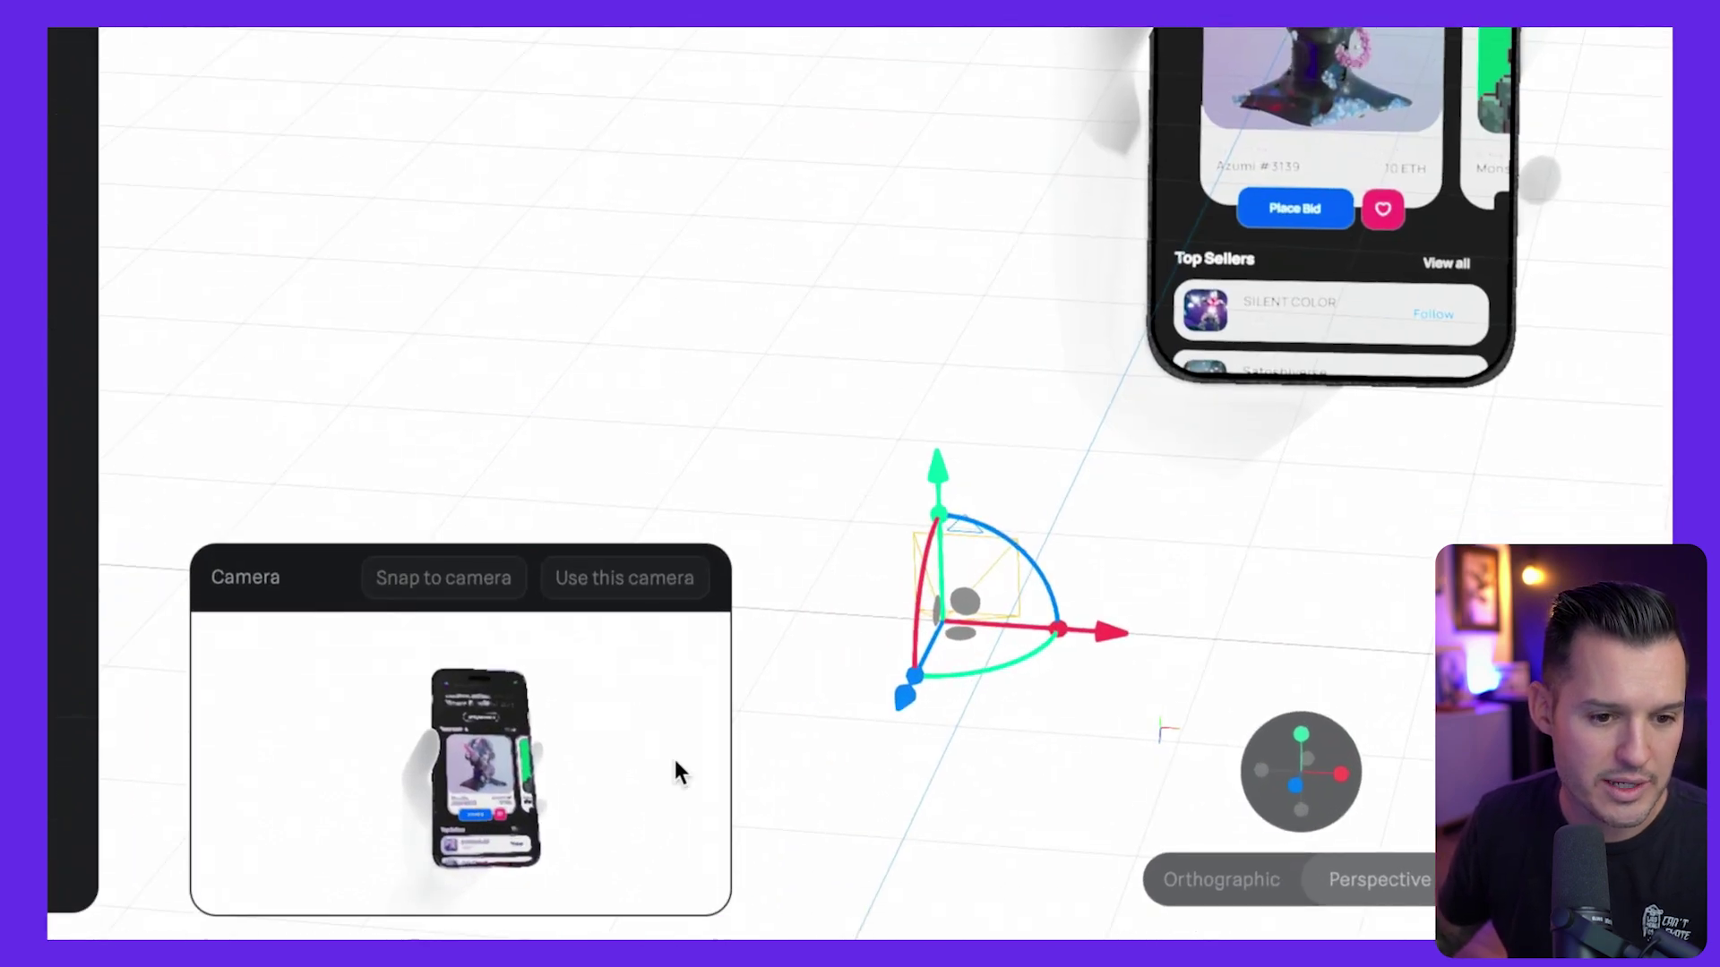
pyautogui.moveTo(1105, 641); pyautogui.dragTo(1158, 646)
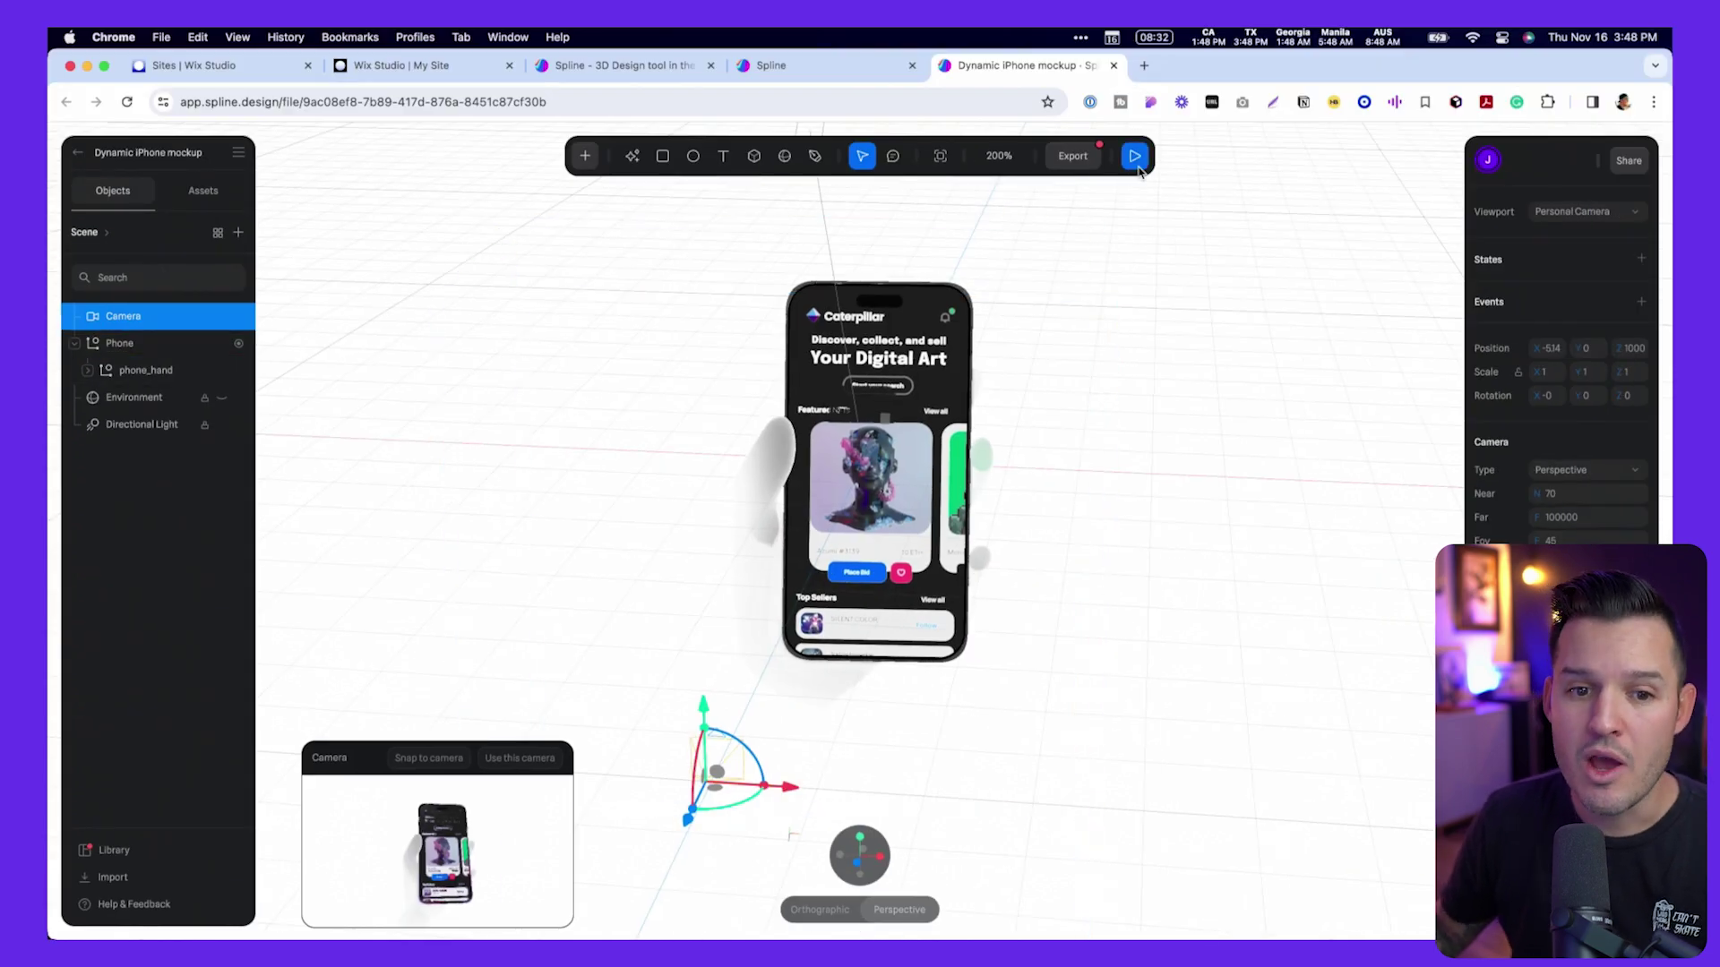
# - Set up a Viewer integrated-embed export of the scene with the Logo option set to No
pyautogui.click(1084, 161)
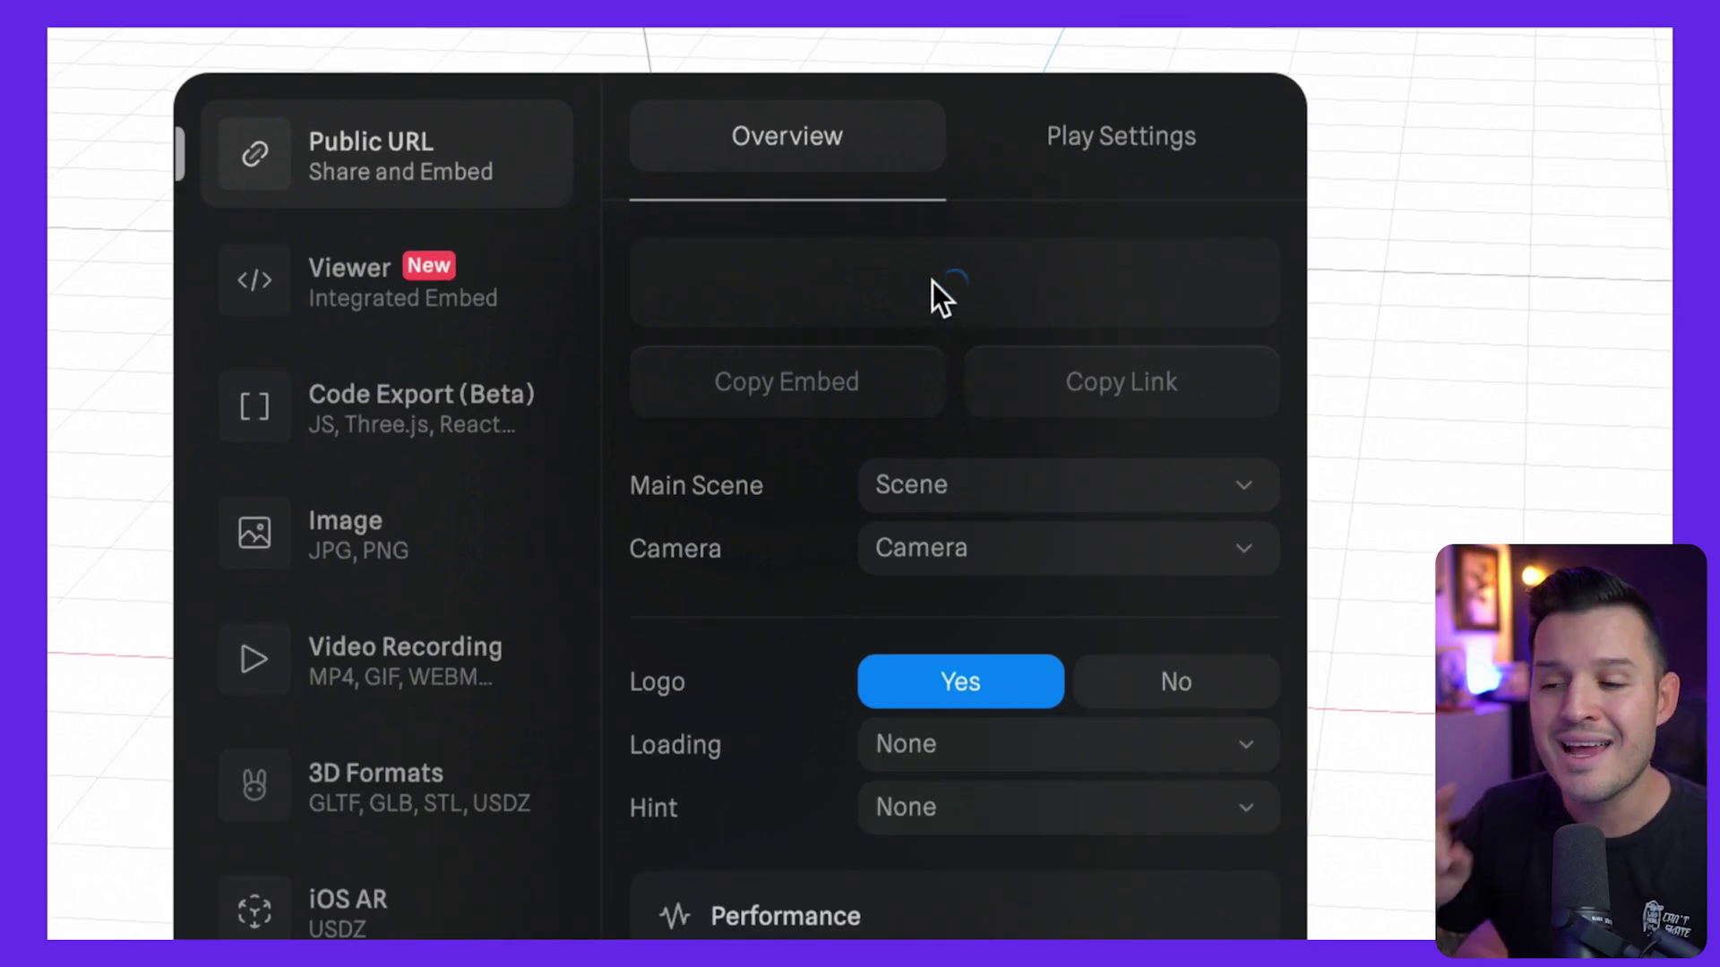
pyautogui.click(342, 274)
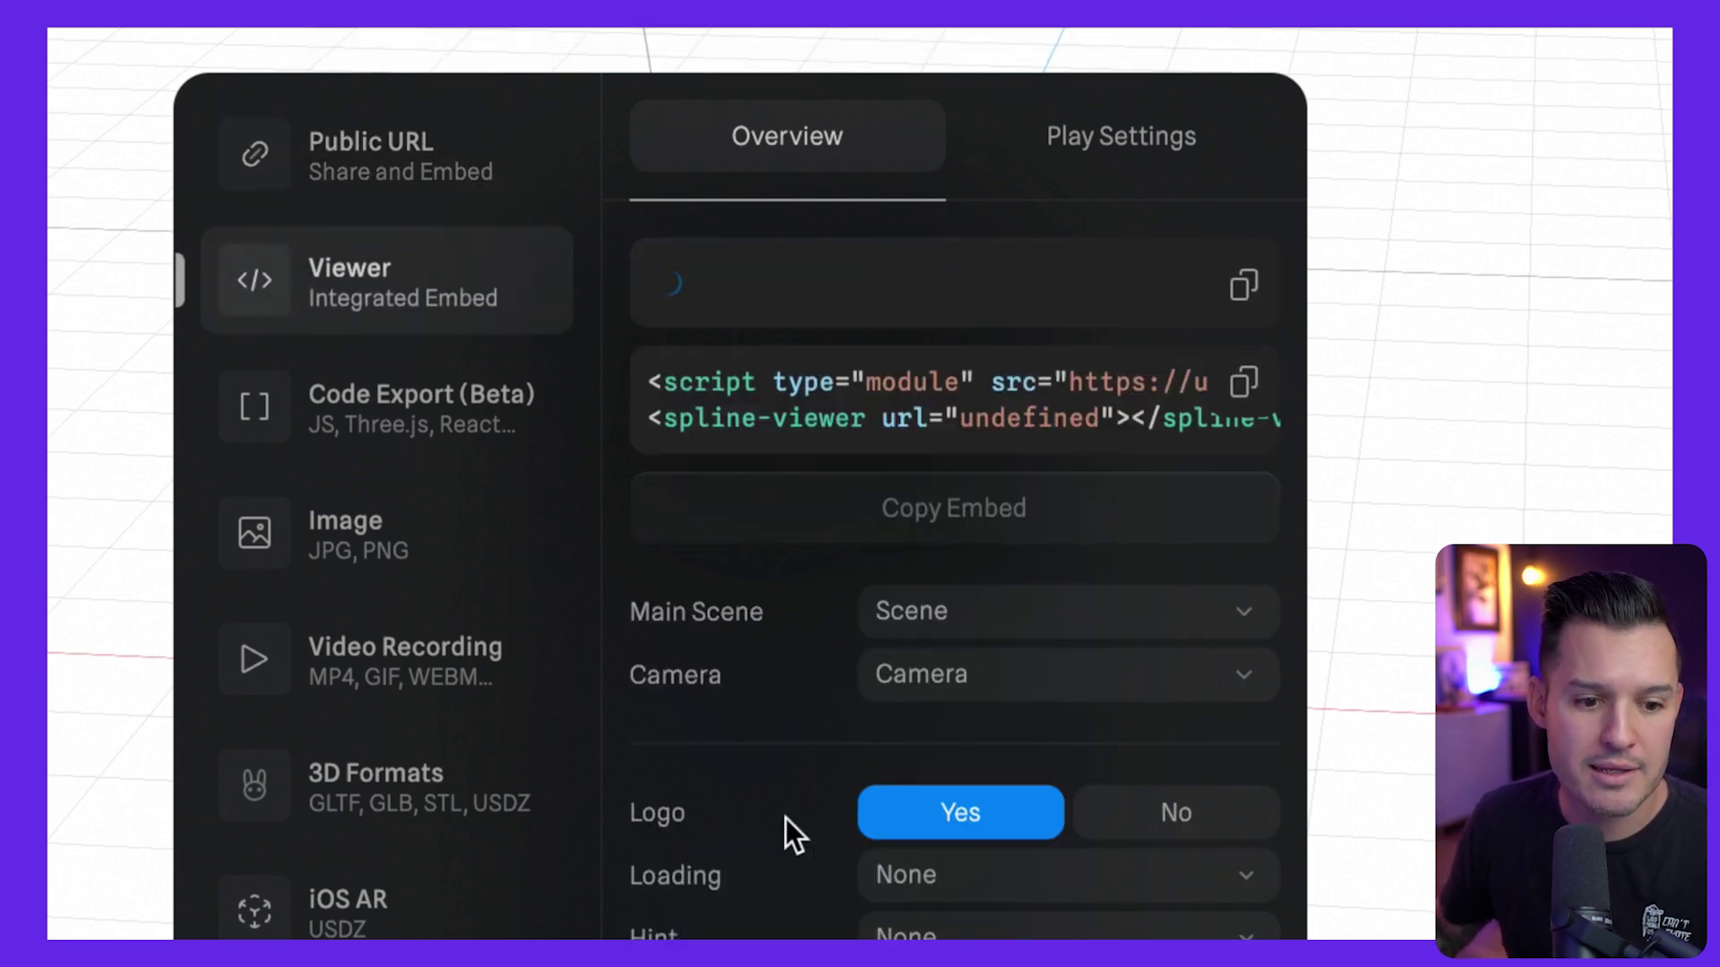
pyautogui.click(1176, 813)
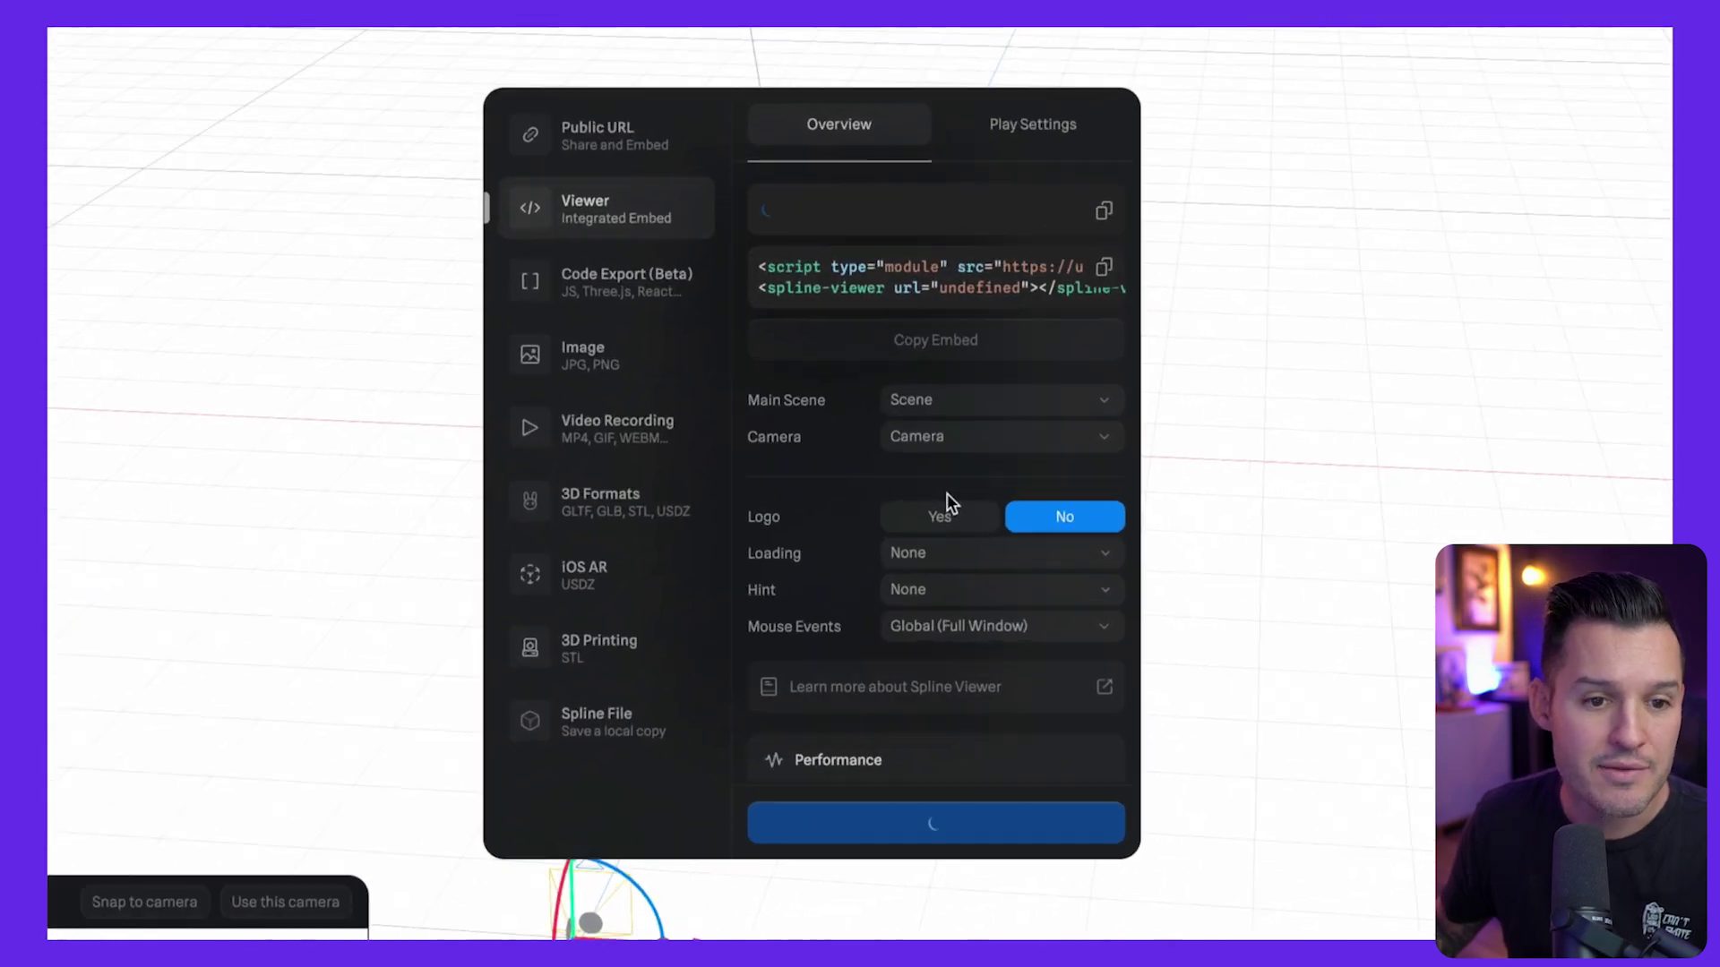
# - Review the viewer's play settings, update the viewer and copy its script embed code
pyautogui.click(1059, 124)
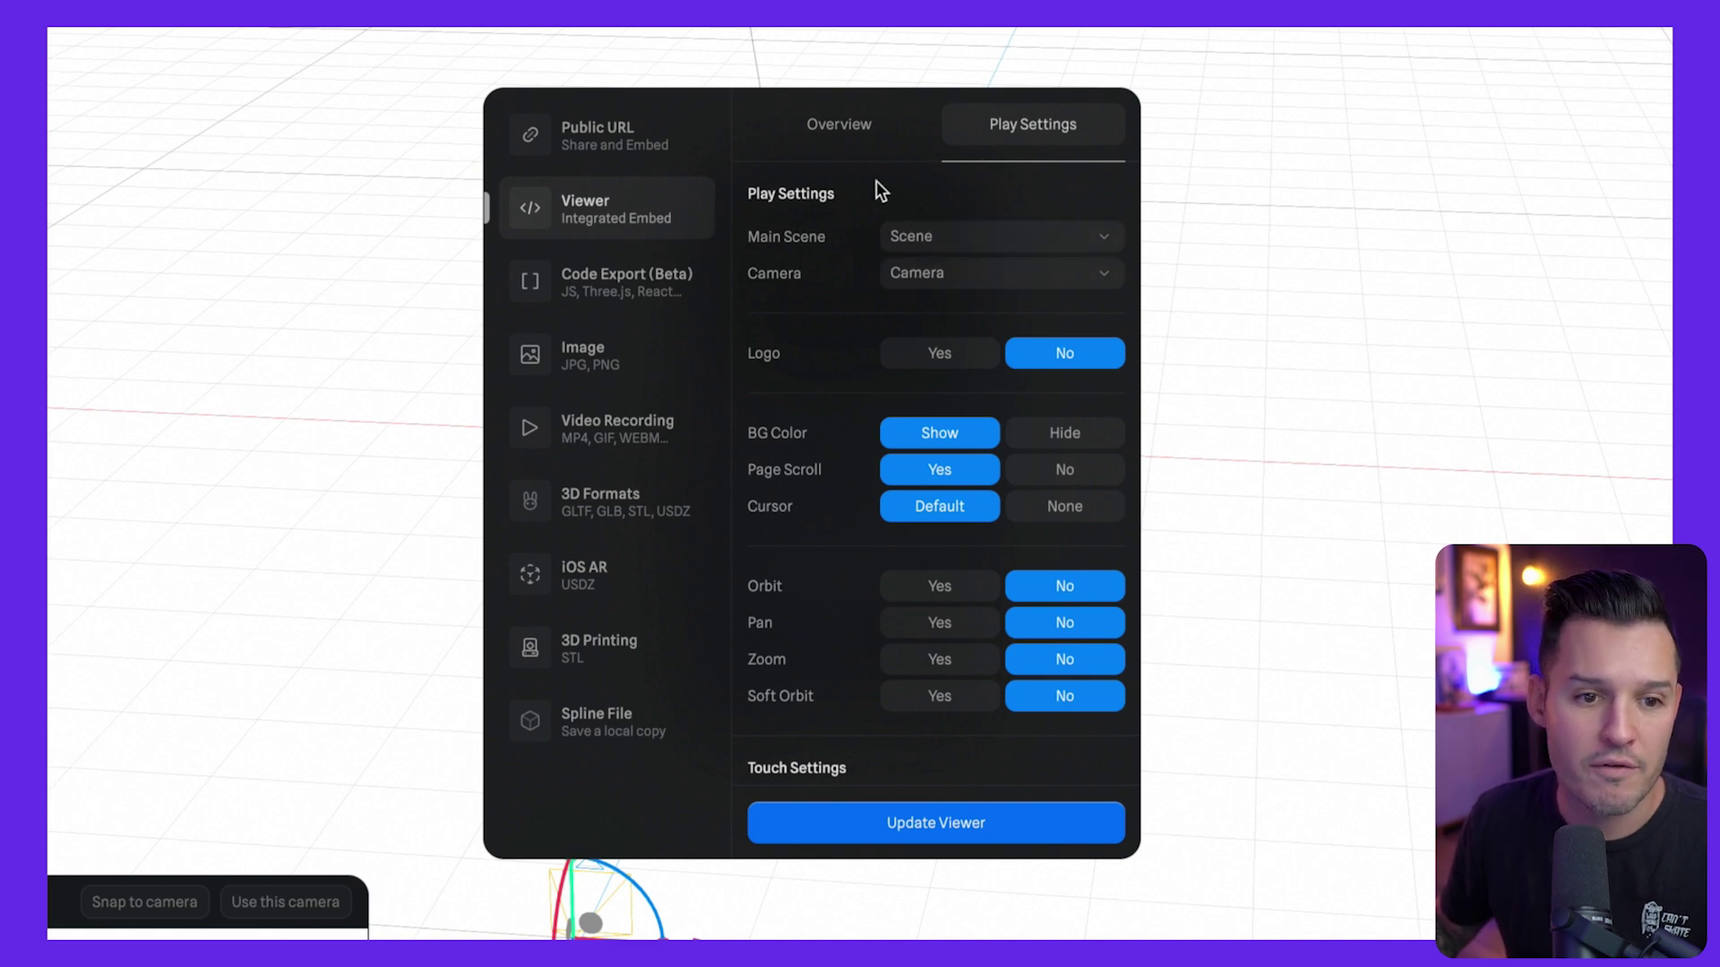
pyautogui.click(825, 127)
pyautogui.click(982, 829)
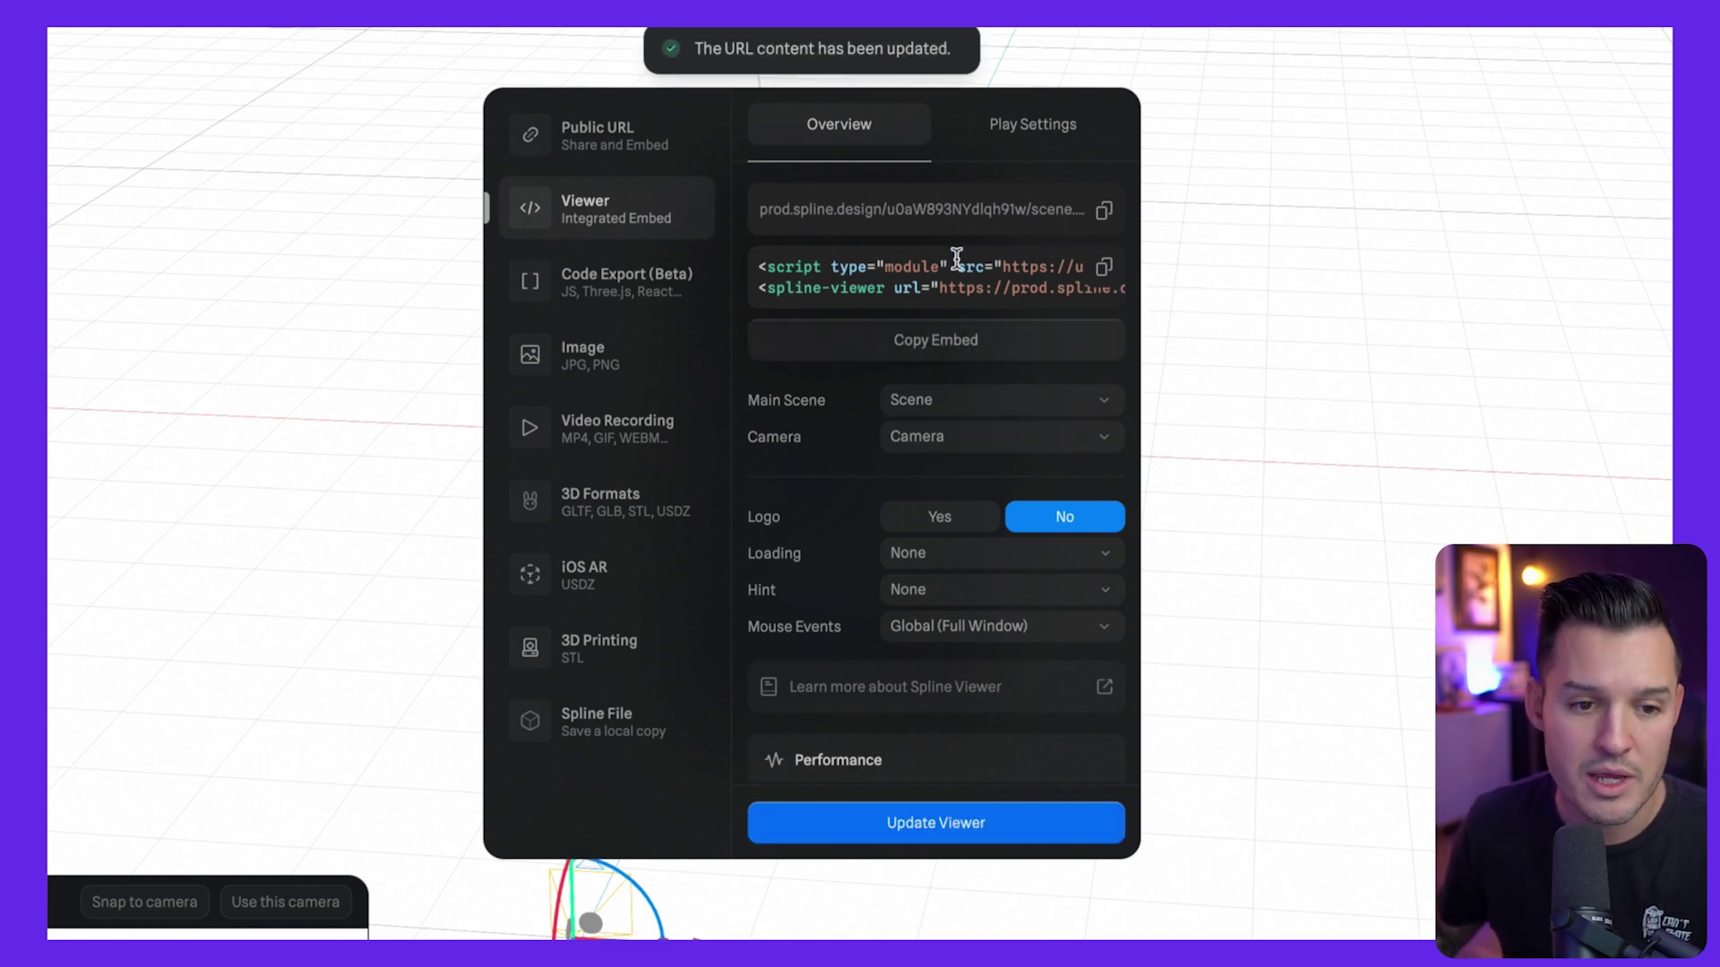
pyautogui.click(1101, 267)
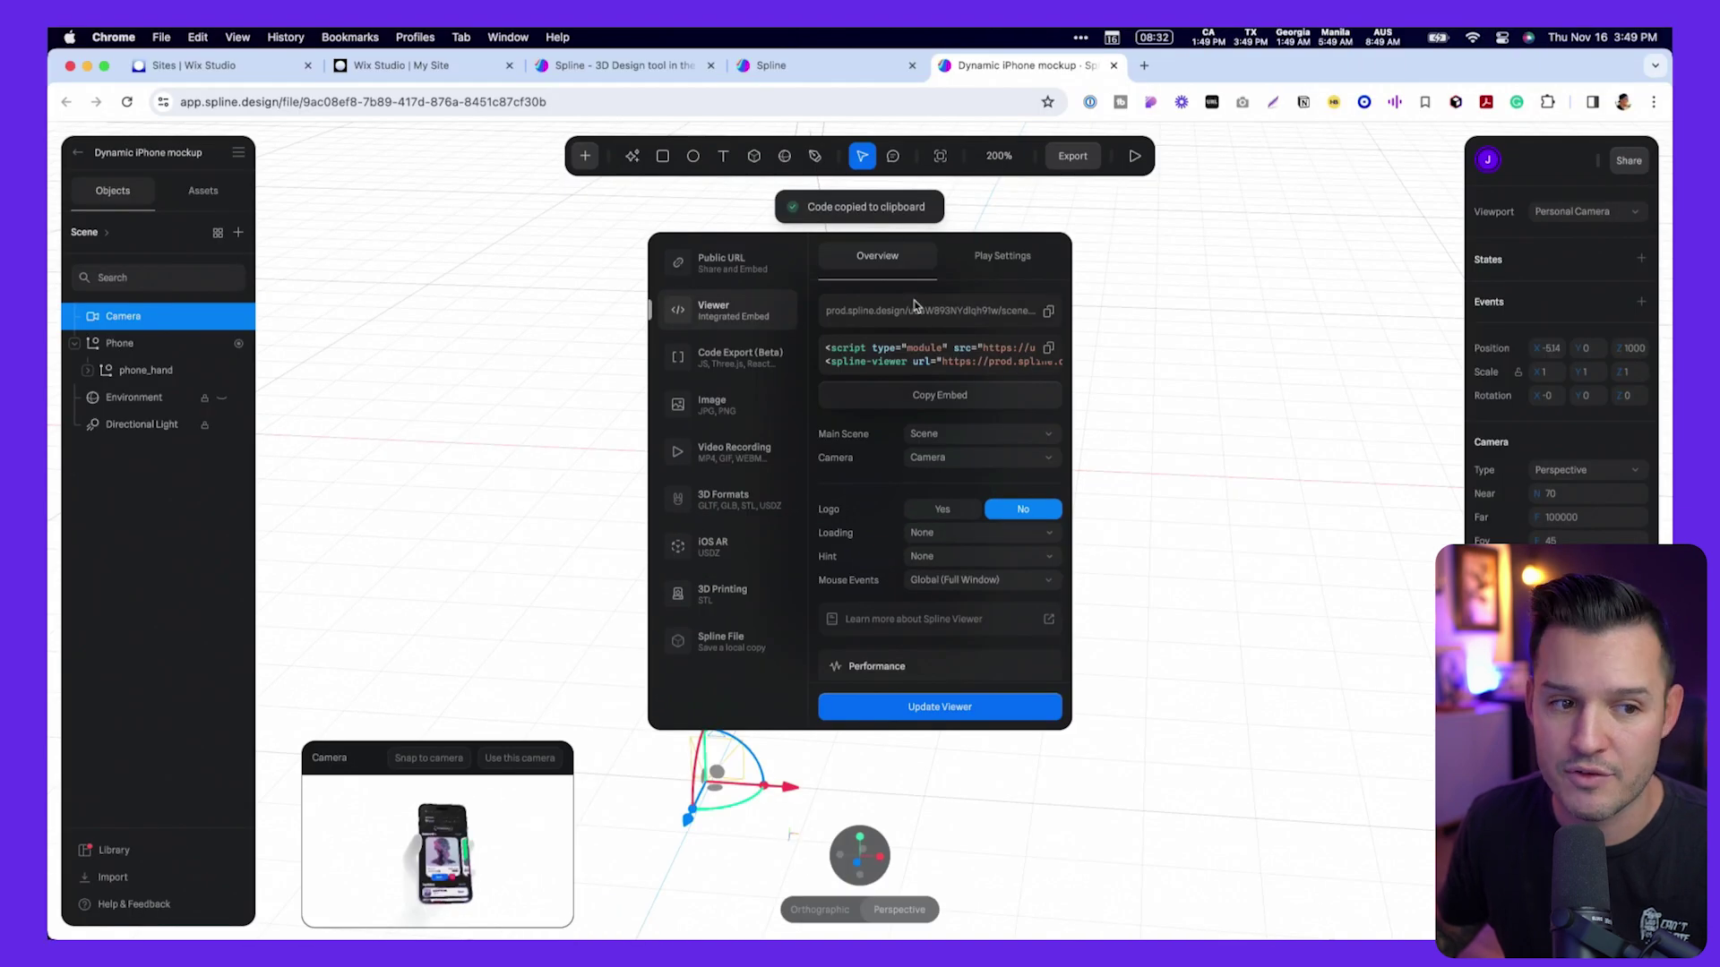
# - Switch to Wix Studio and add an Embed Code element to the "Sell your art on the blockchain" section
pyautogui.click(443, 79)
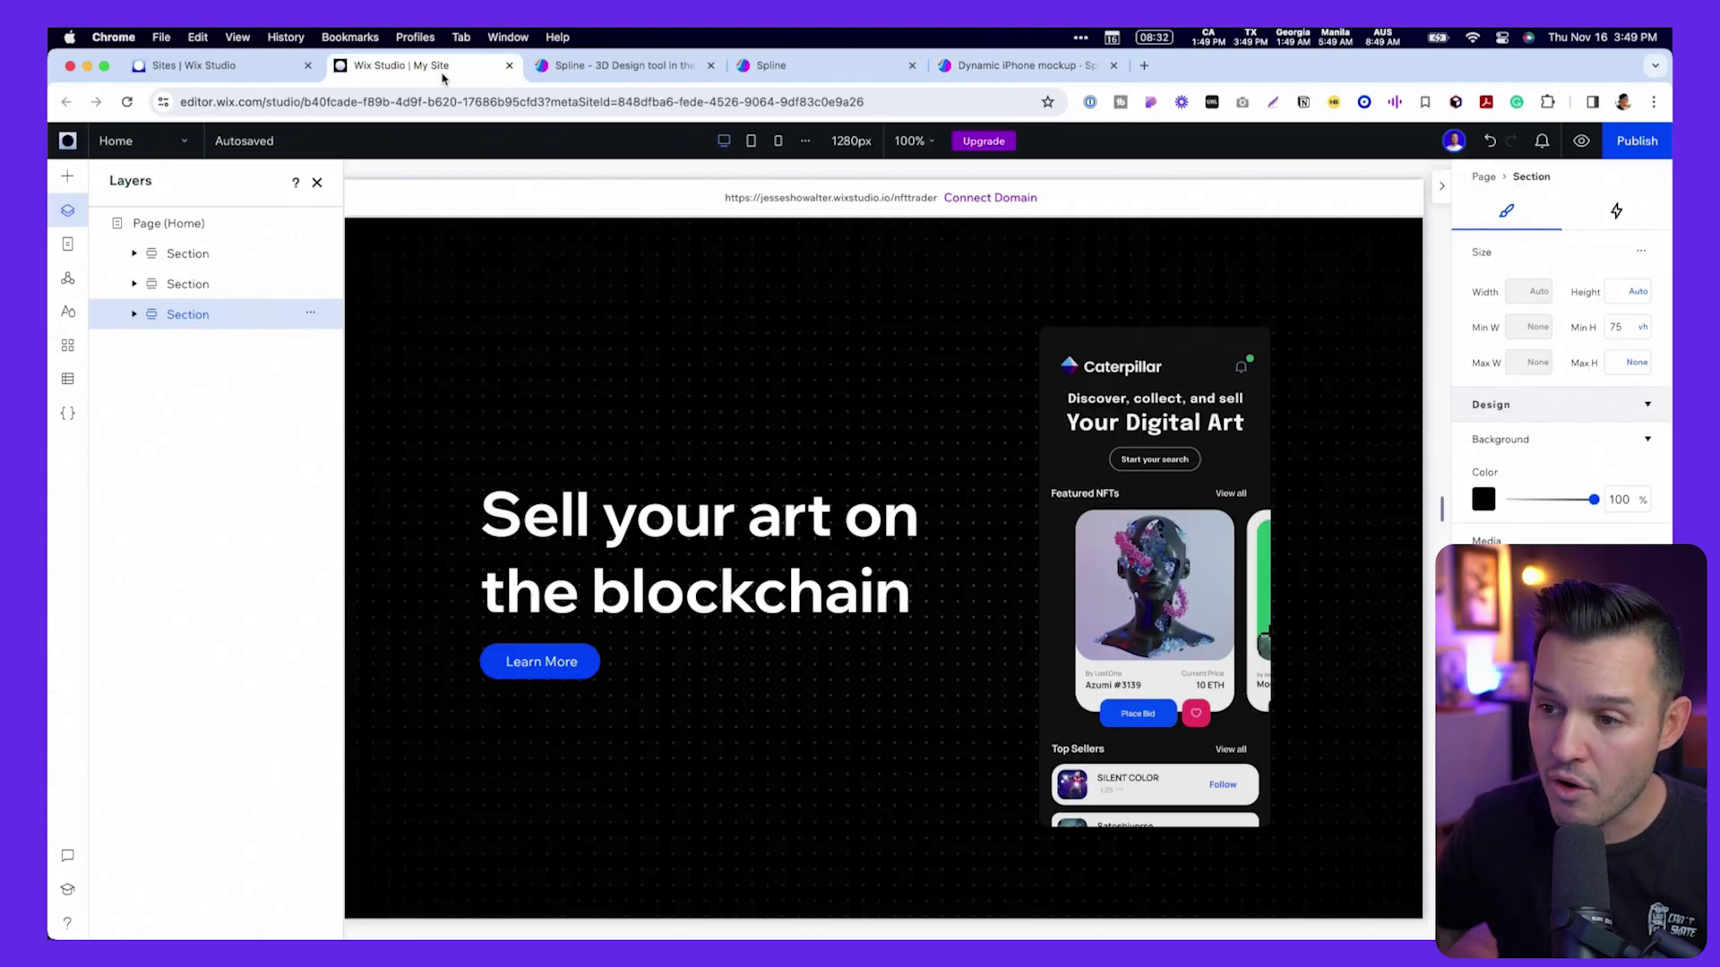
pyautogui.click(763, 366)
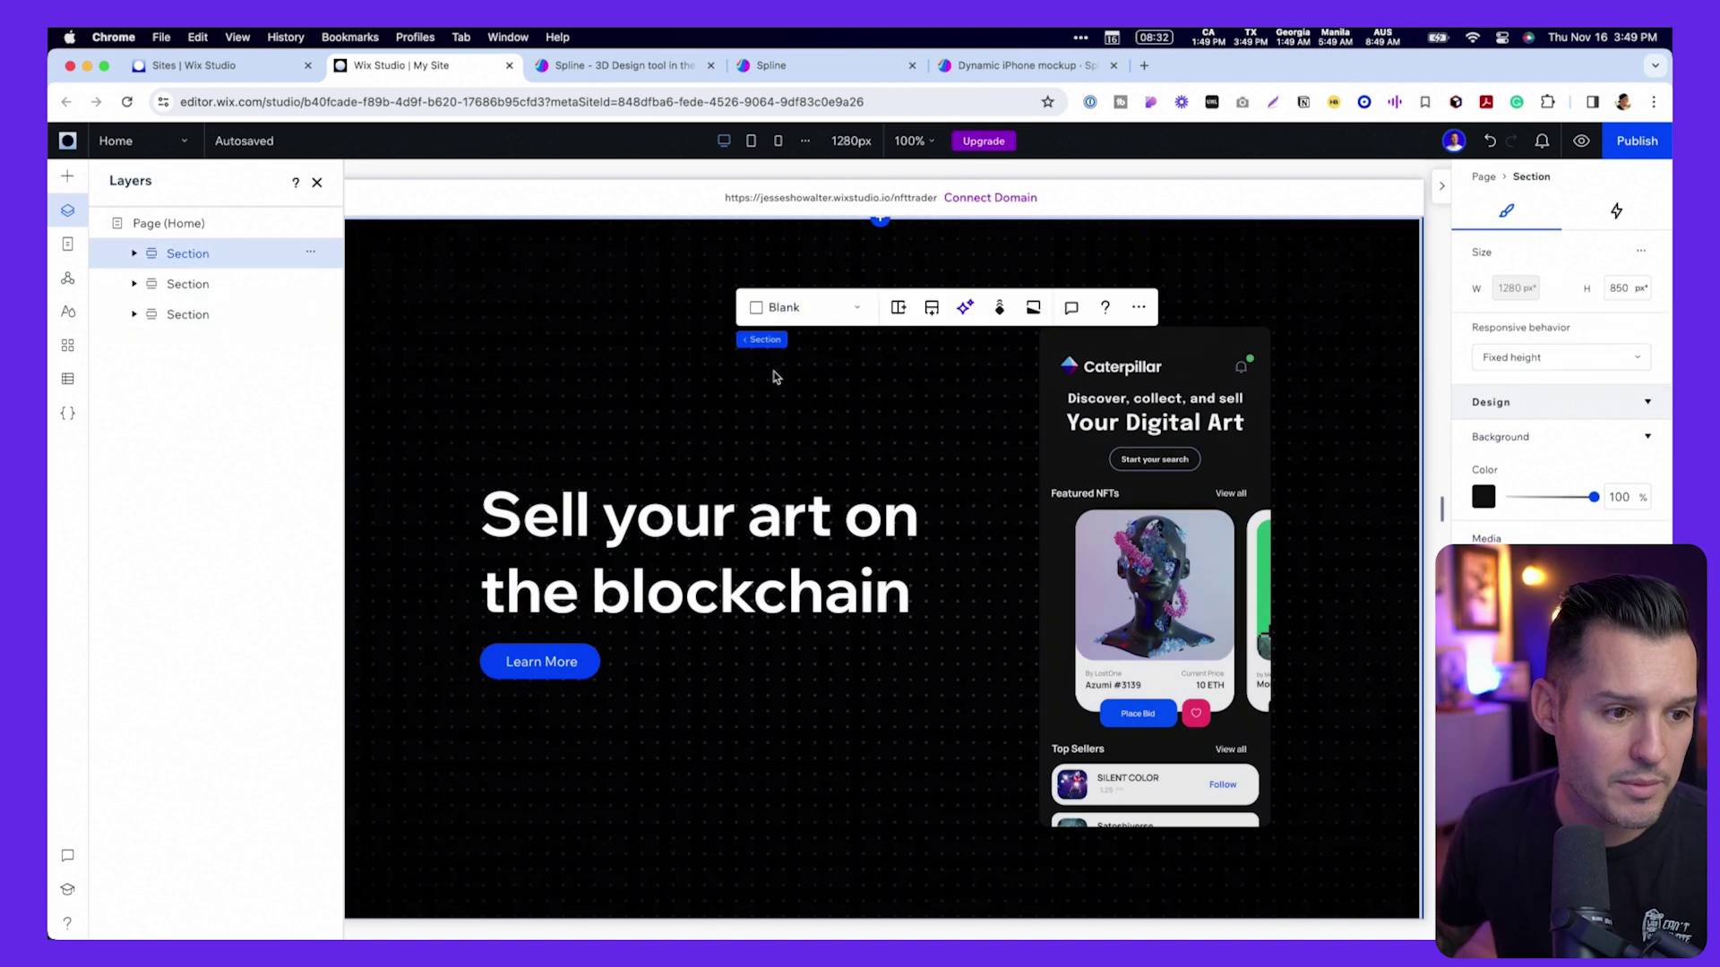
pyautogui.click(134, 254)
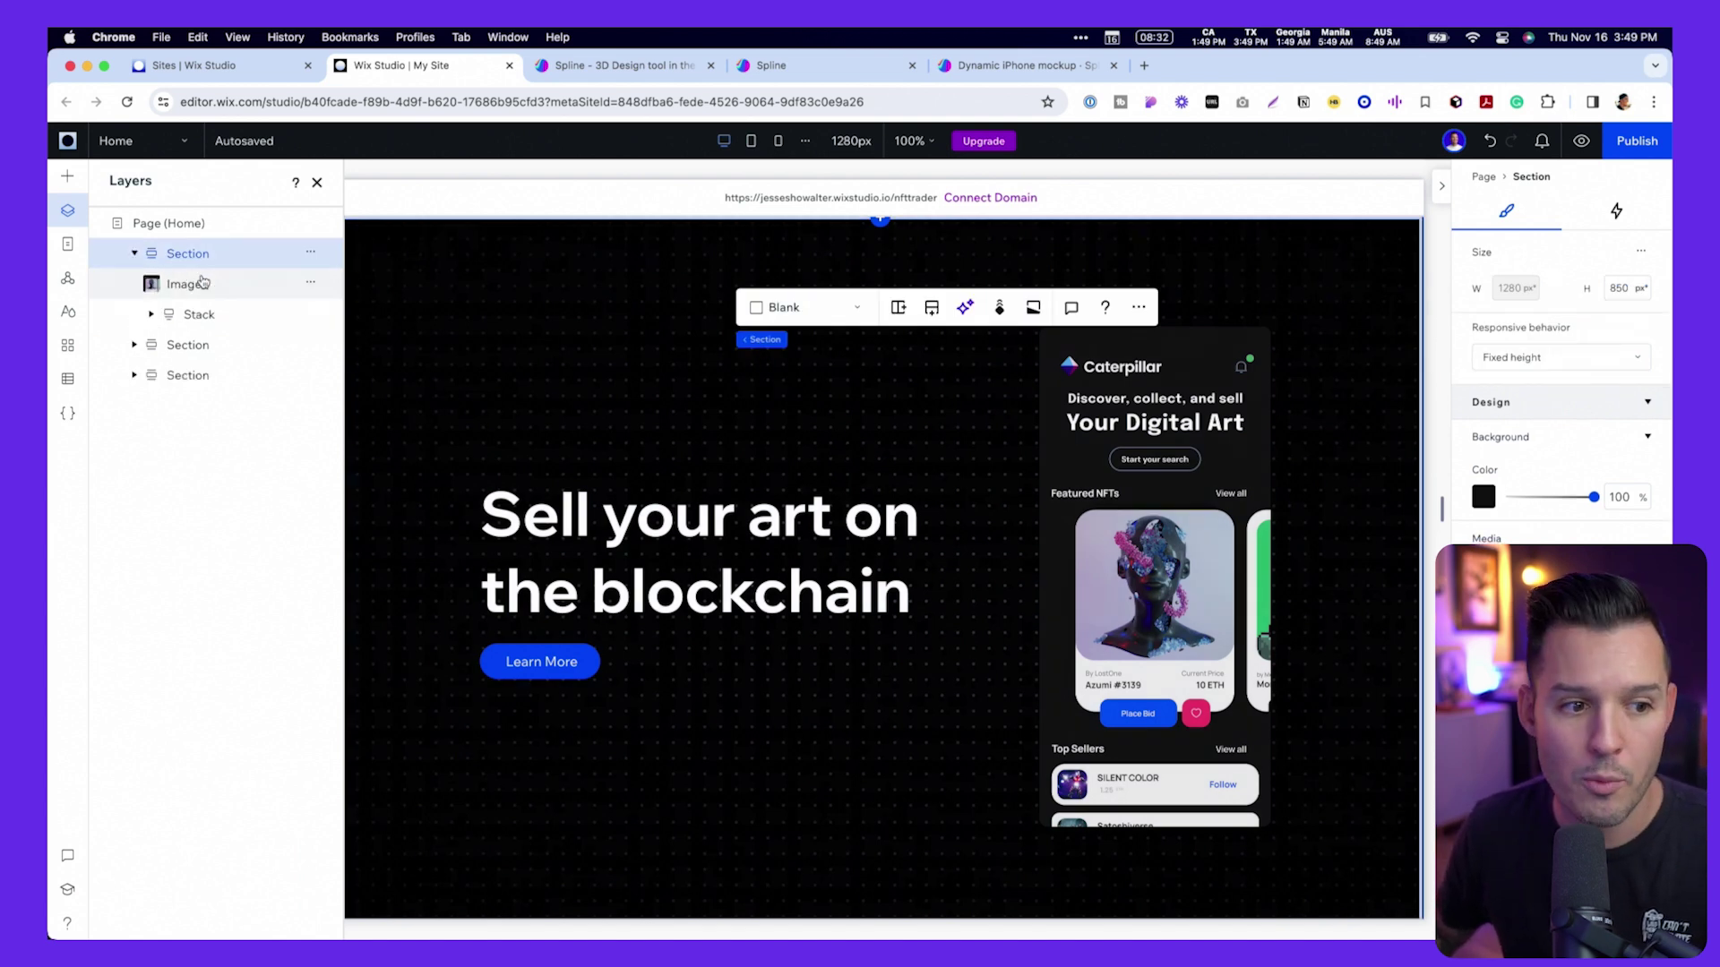
pyautogui.click(67, 176)
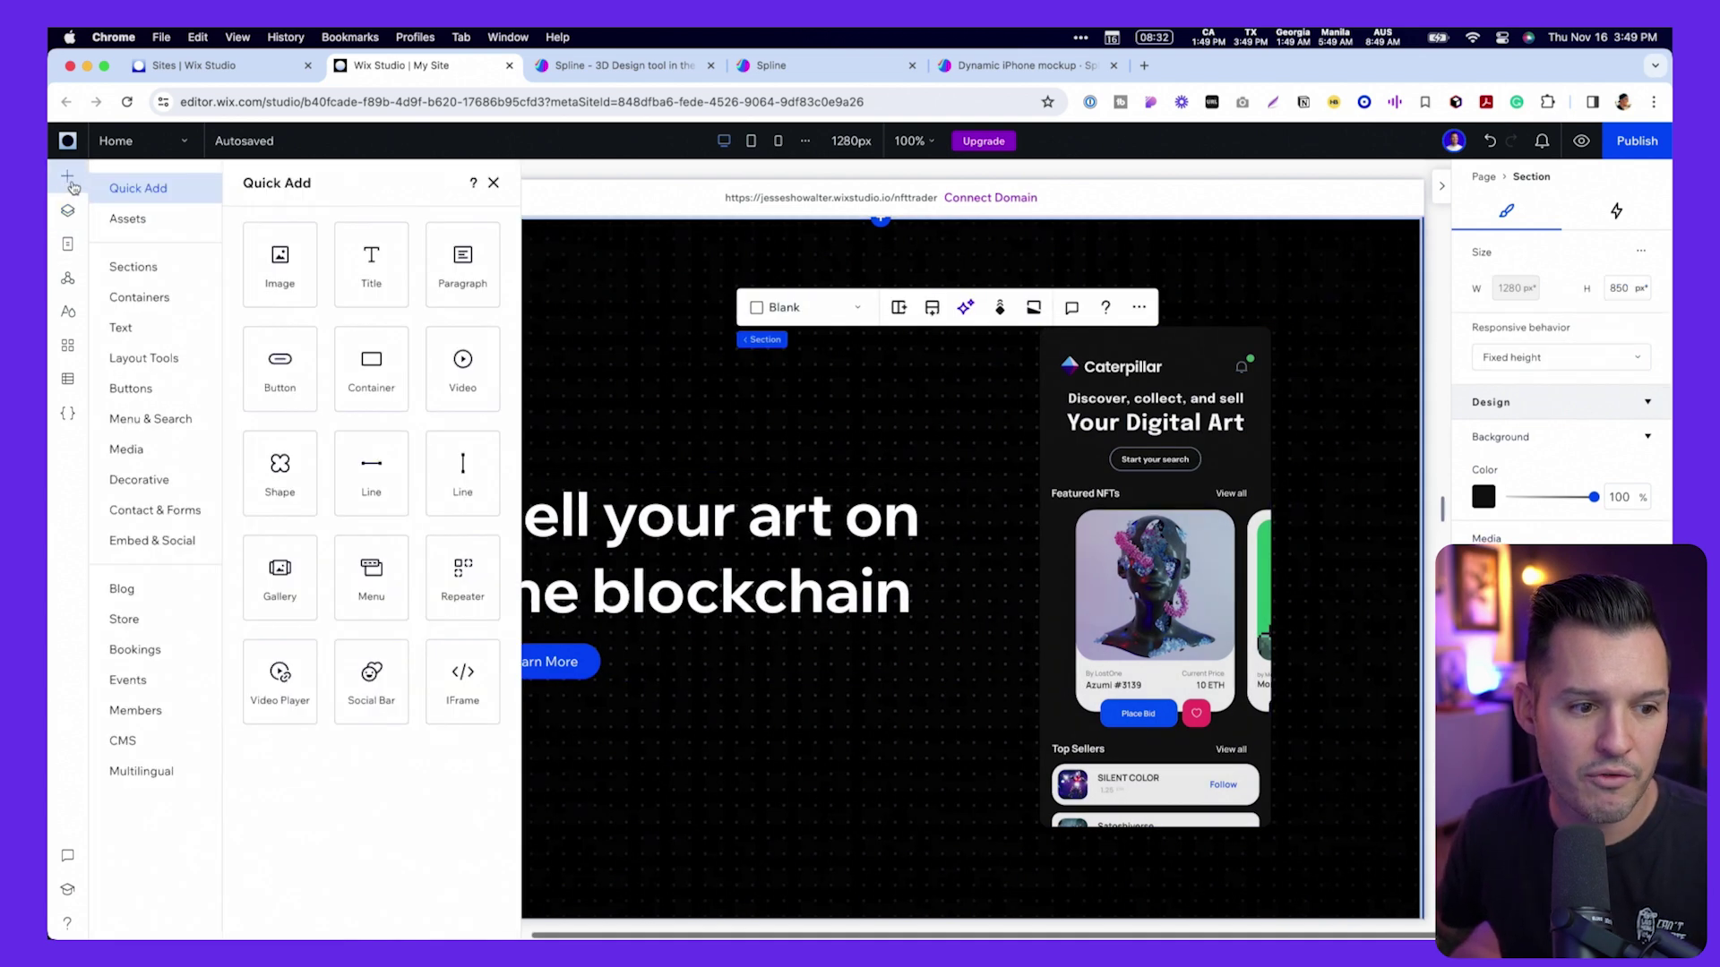
pyautogui.click(147, 540)
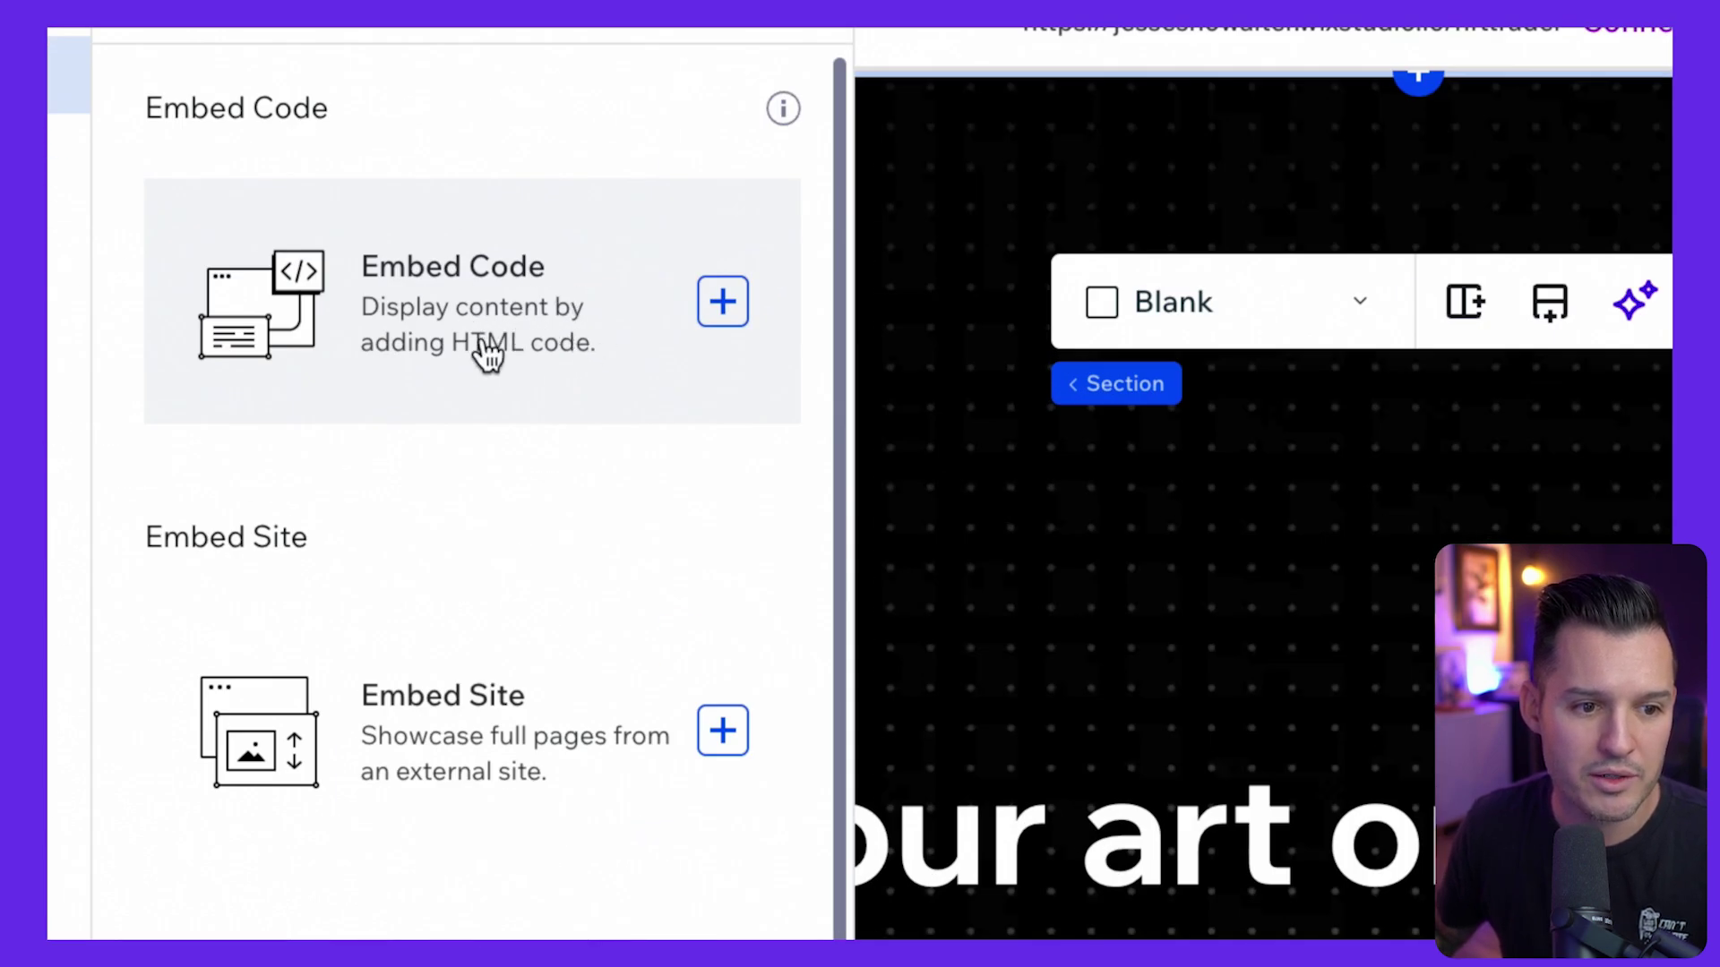
pyautogui.click(504, 340)
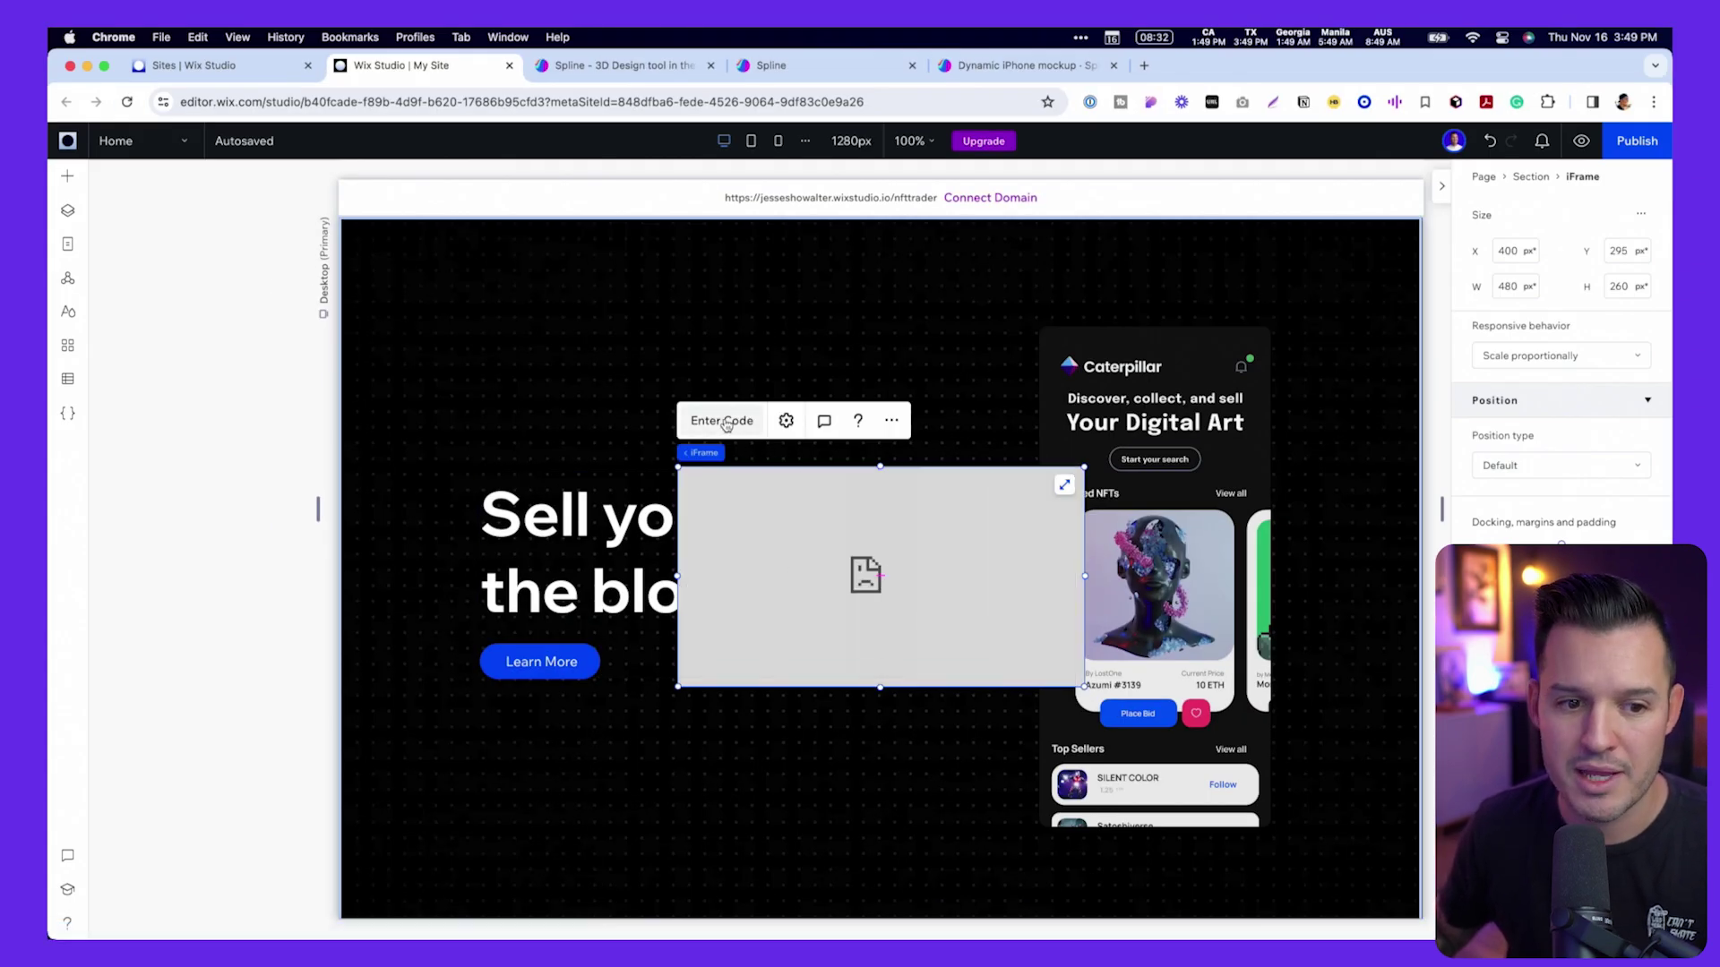
# - Replace the iFrame's placeholder code with the copied Spline viewer embed code and apply it
pyautogui.click(726, 423)
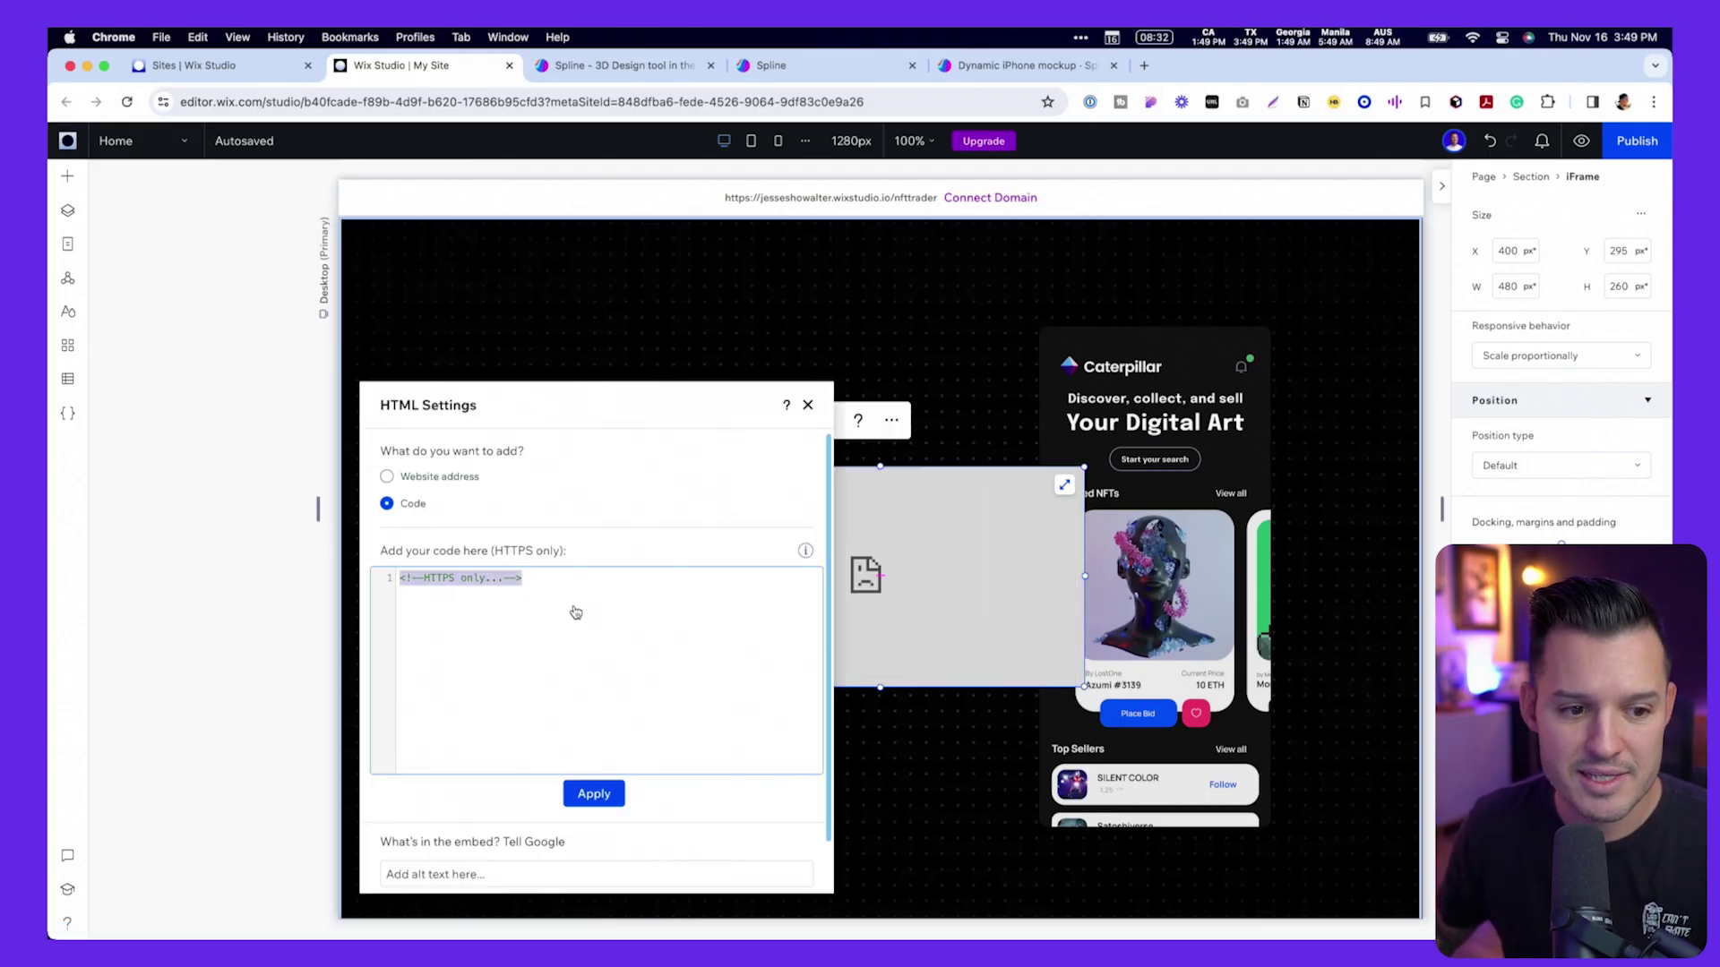
pyautogui.press('super+v')
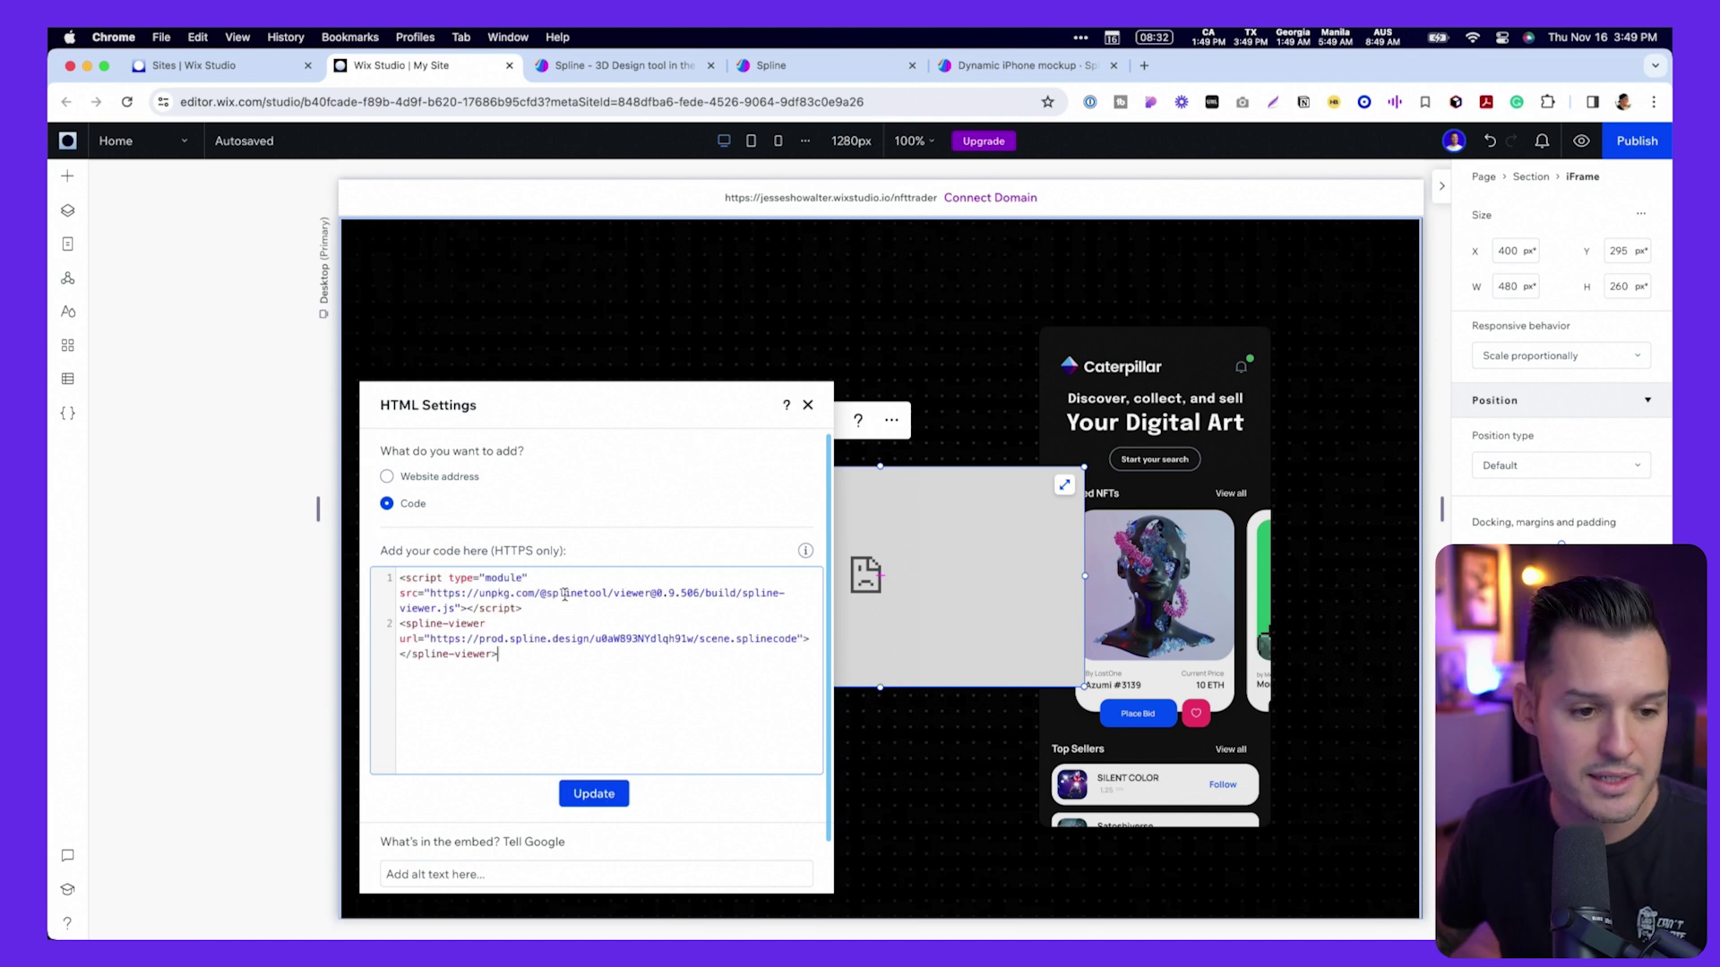
pyautogui.click(596, 794)
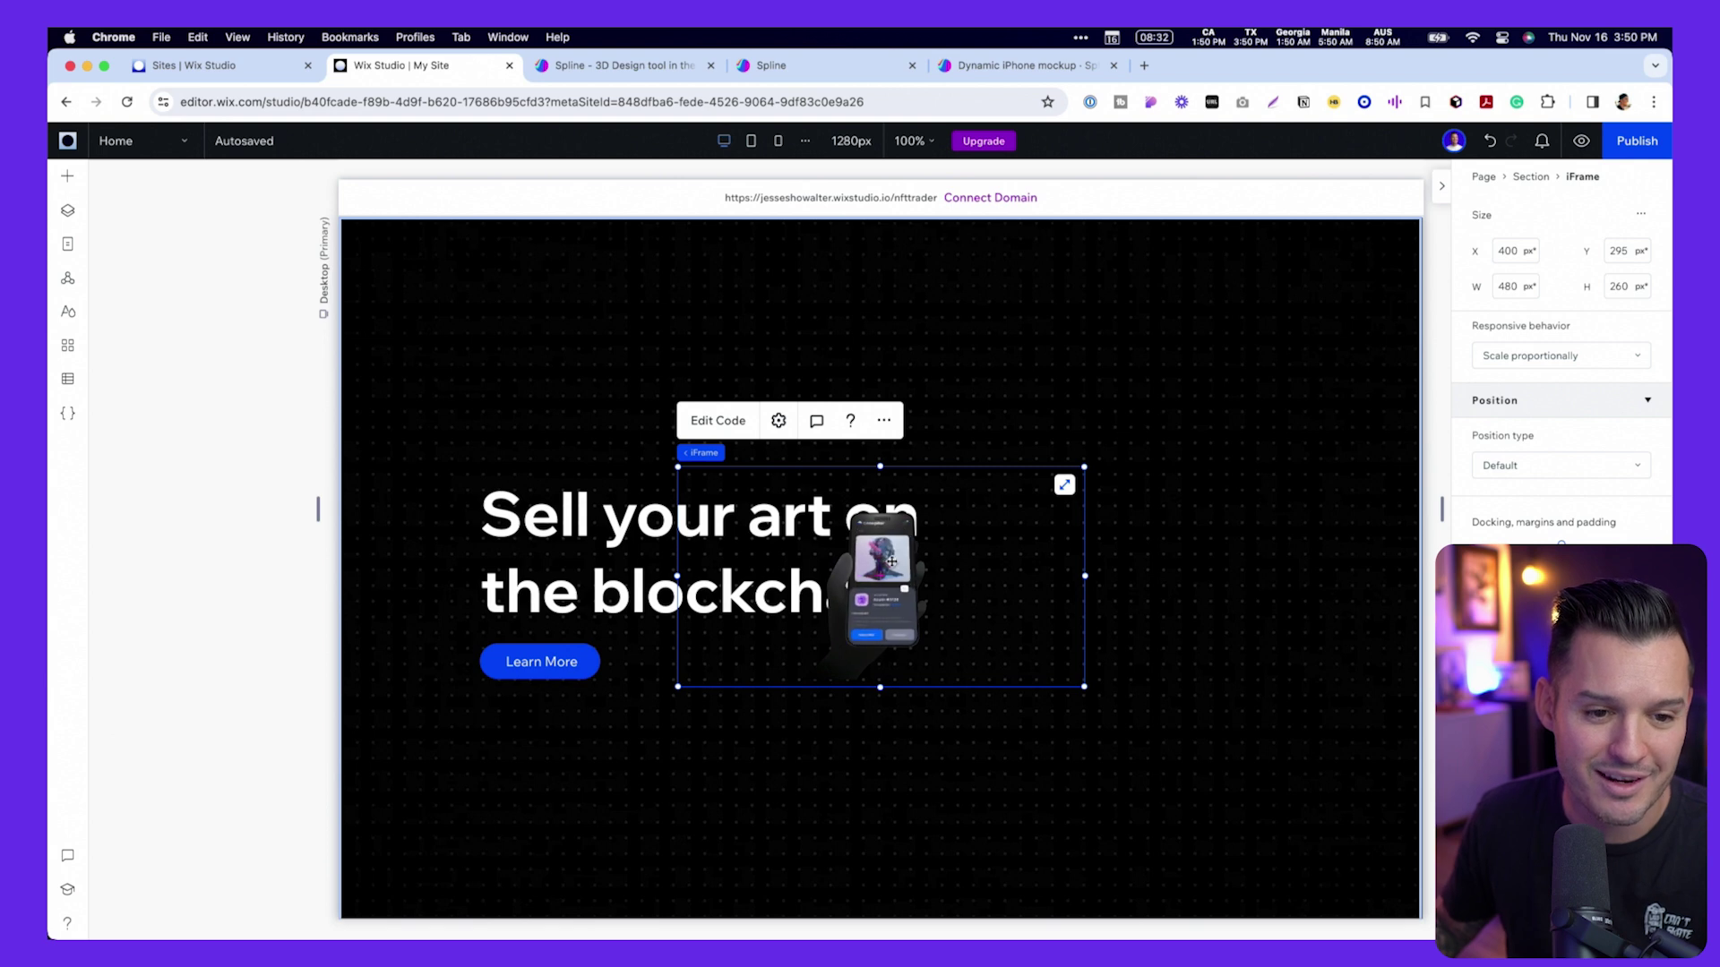
# - Enlarge the iFrame to about 709 × 964 px and place it at about X 528, Y -135 beside the heading
pyautogui.scroll(-2, 896, 555)
pyautogui.scroll(2, 967, 510)
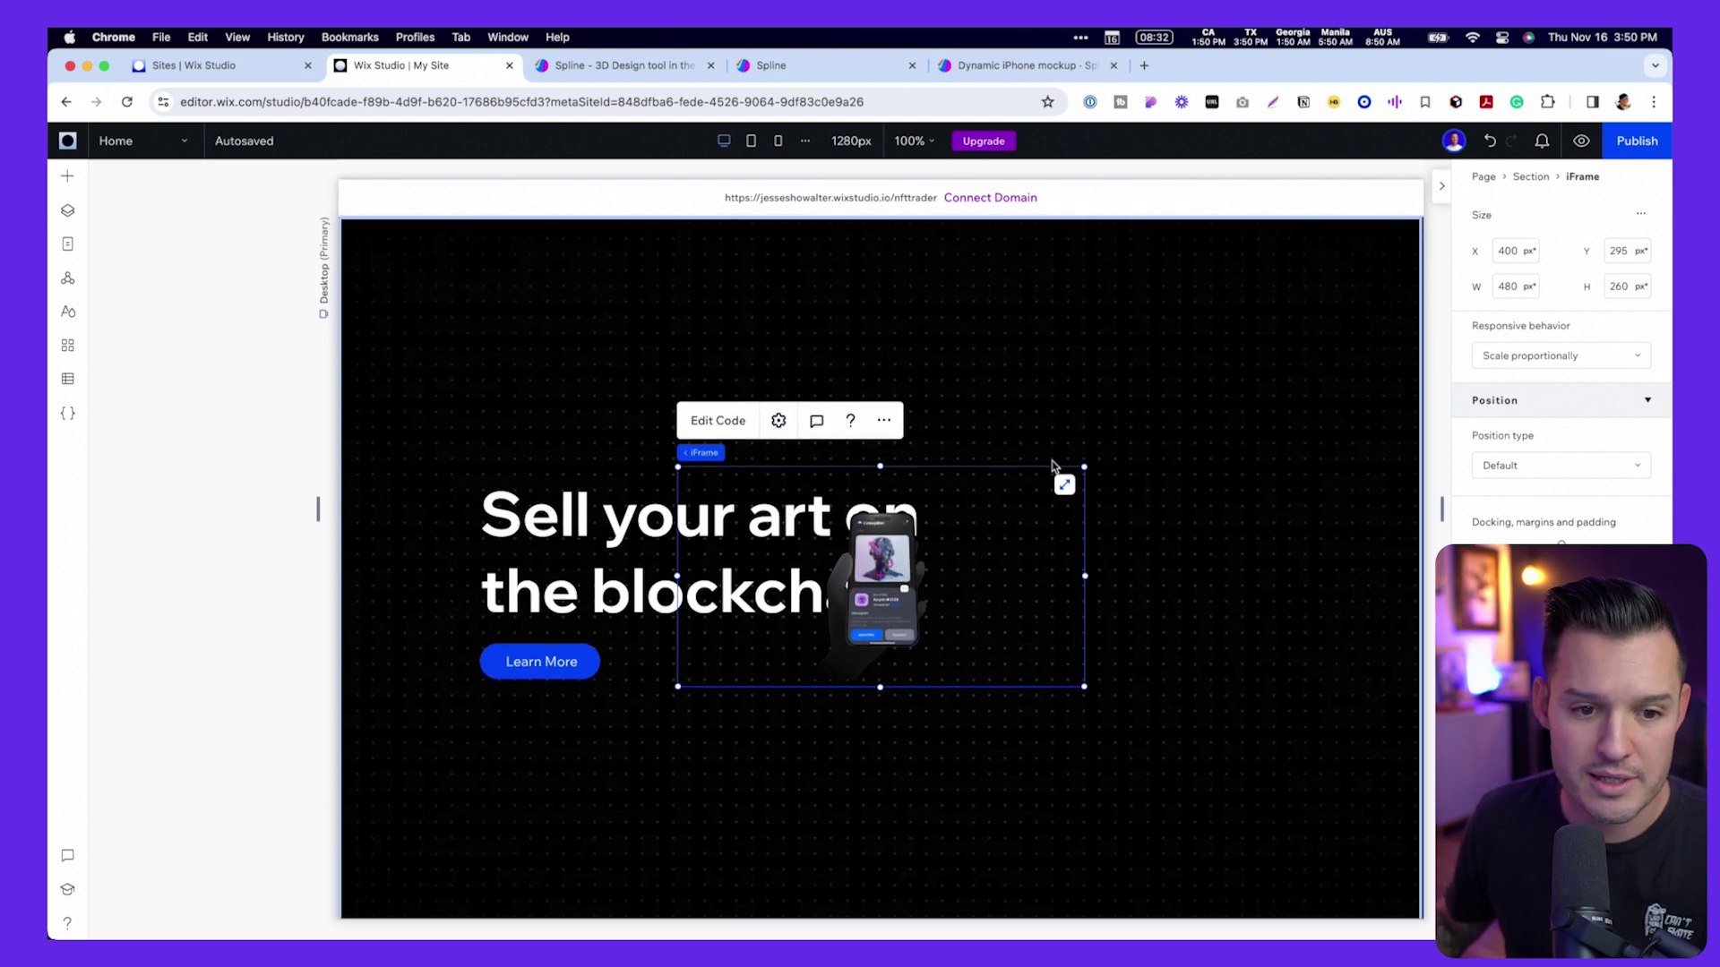
pyautogui.moveTo(1080, 467); pyautogui.dragTo(1254, 369)
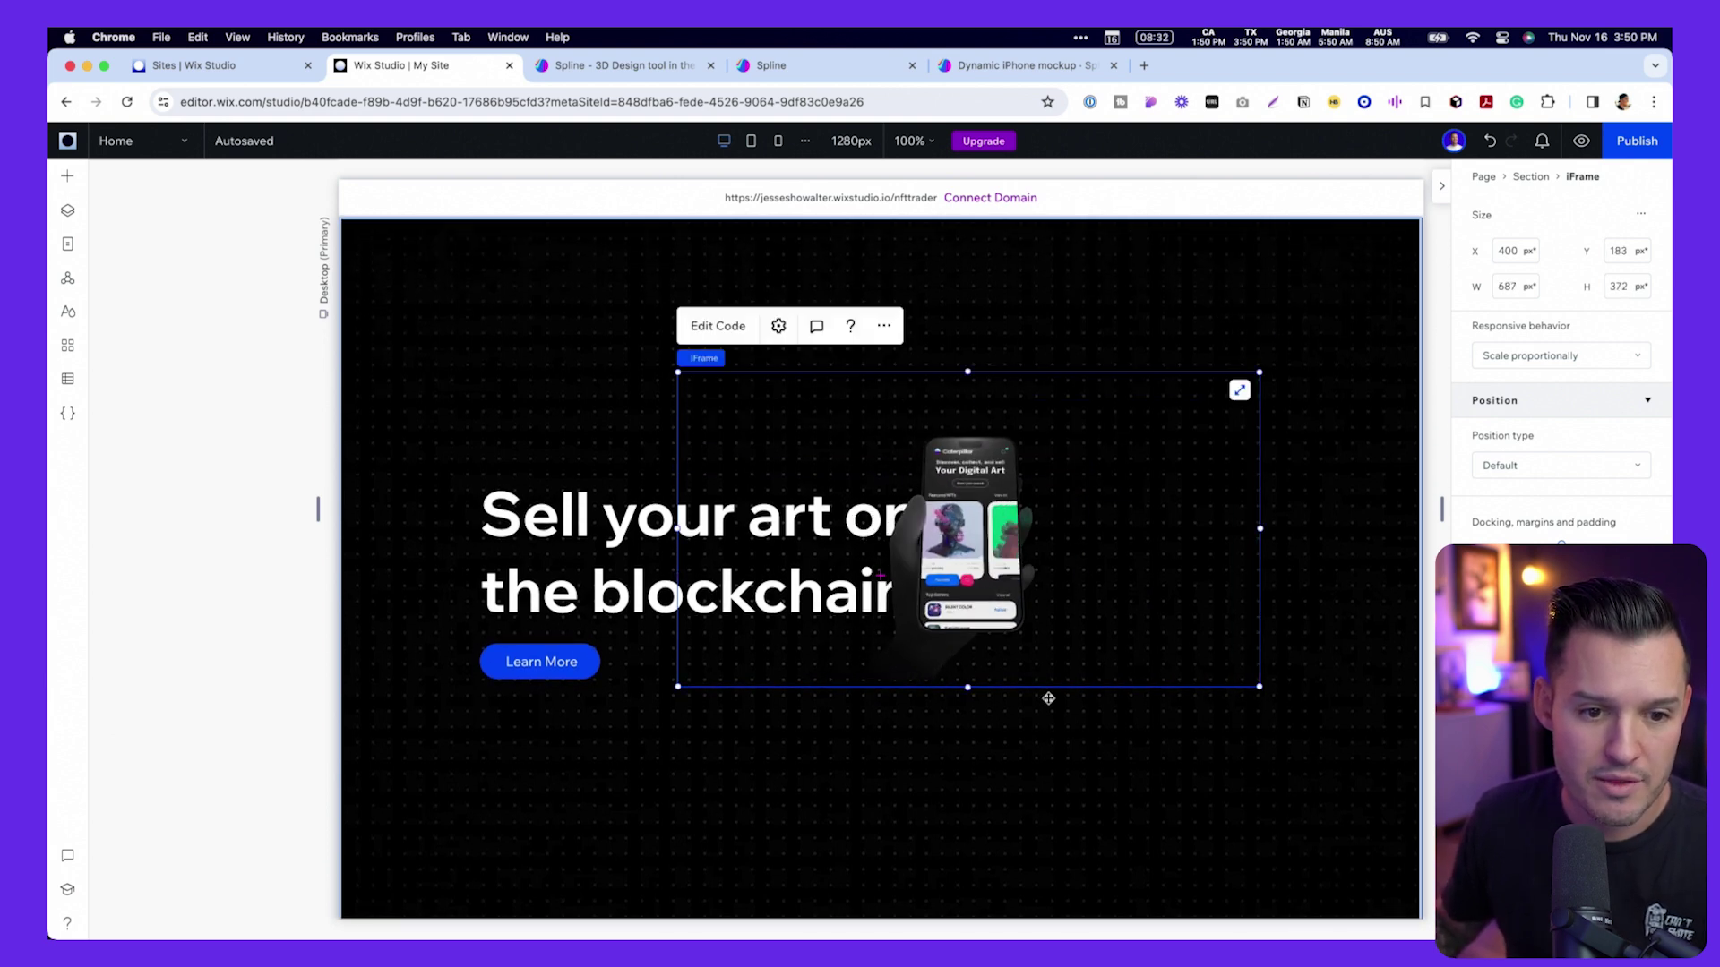
pyautogui.moveTo(1048, 697); pyautogui.dragTo(1075, 885)
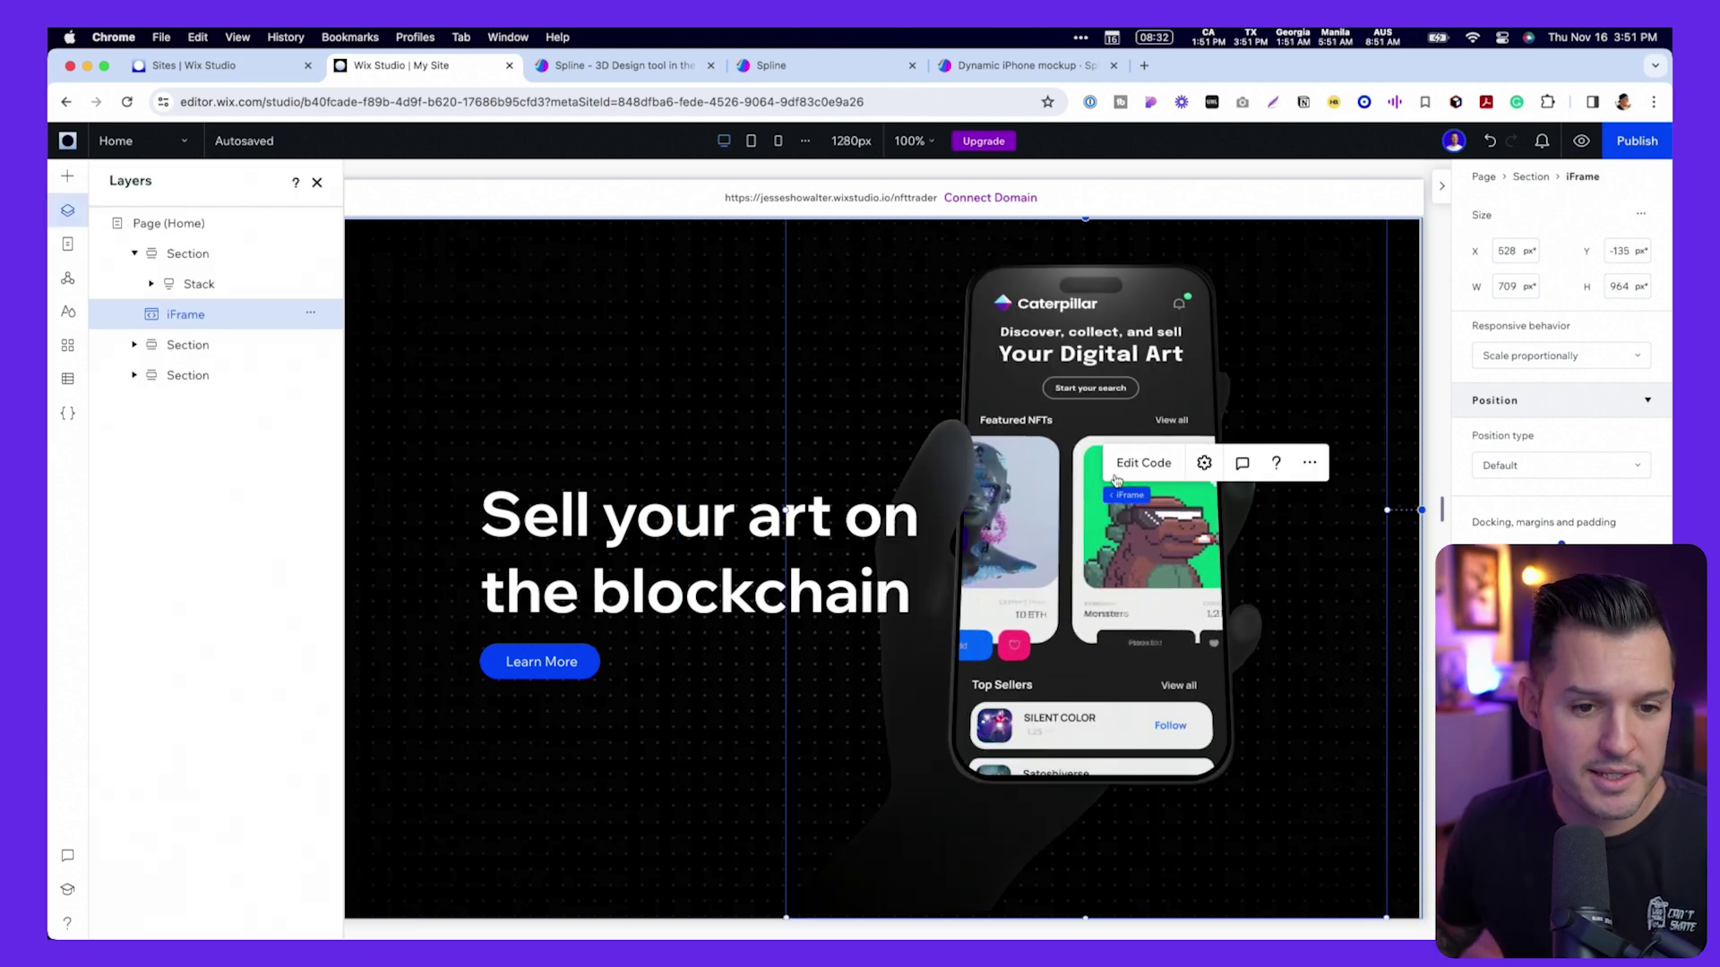
# - Preview the site at desktop size and test how the embedded 3D phone reacts to the pointer
pyautogui.click(1580, 141)
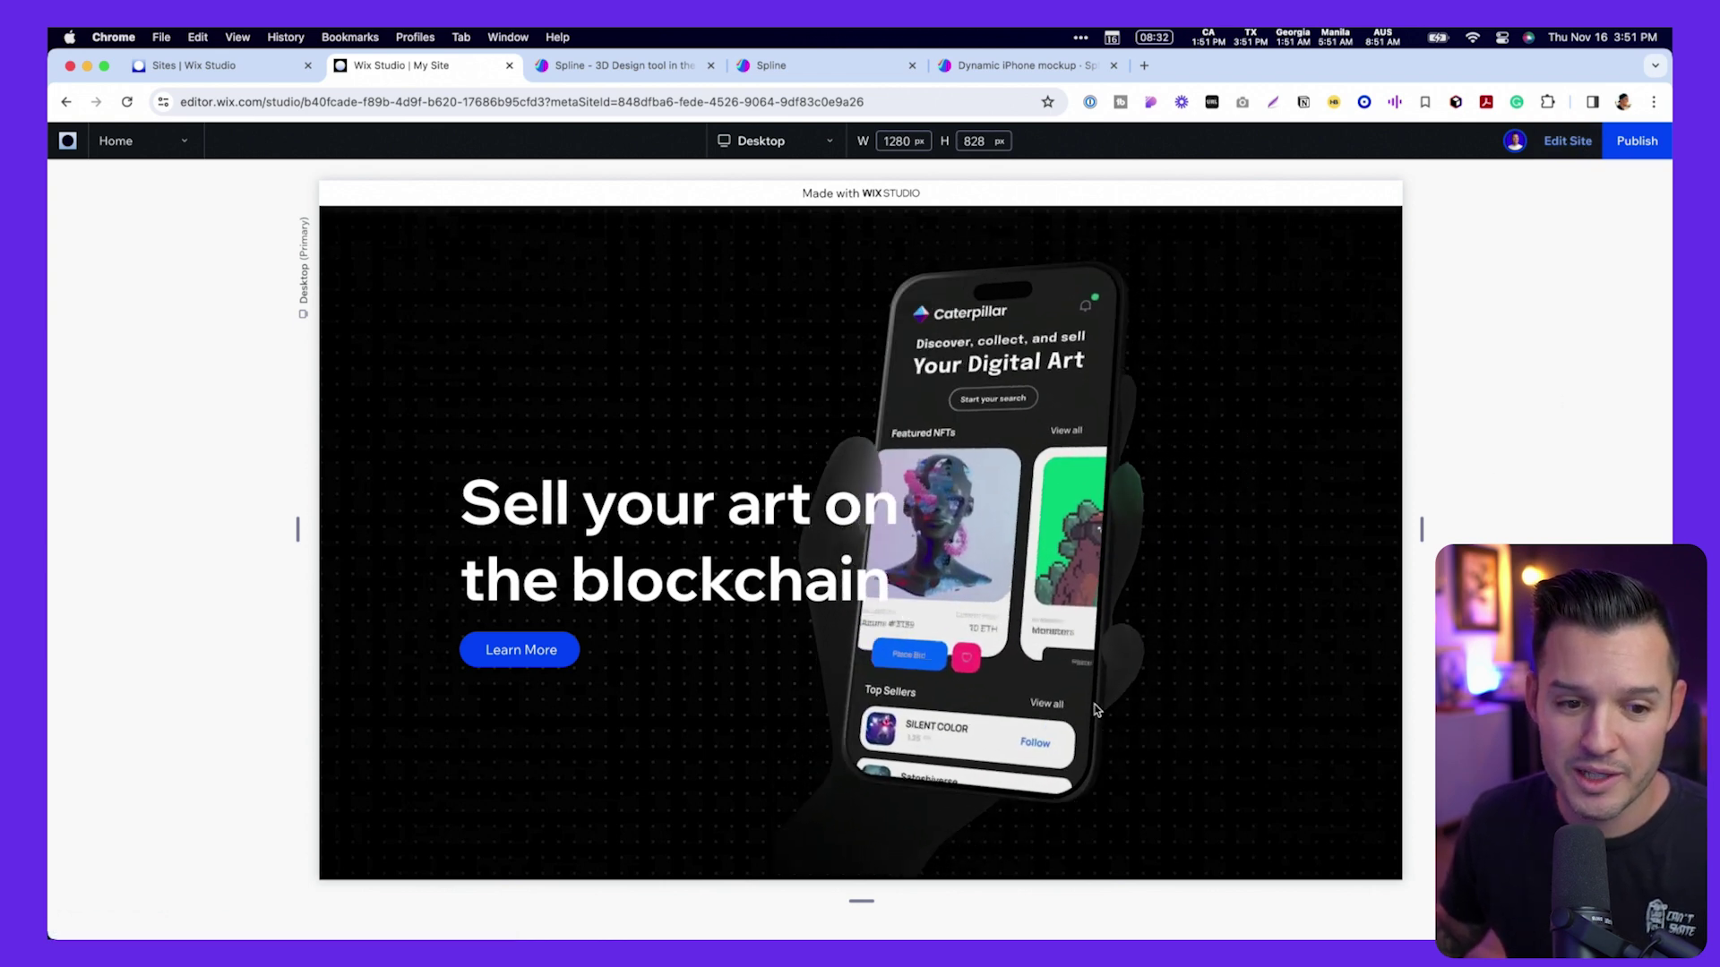
pyautogui.click(1164, 537)
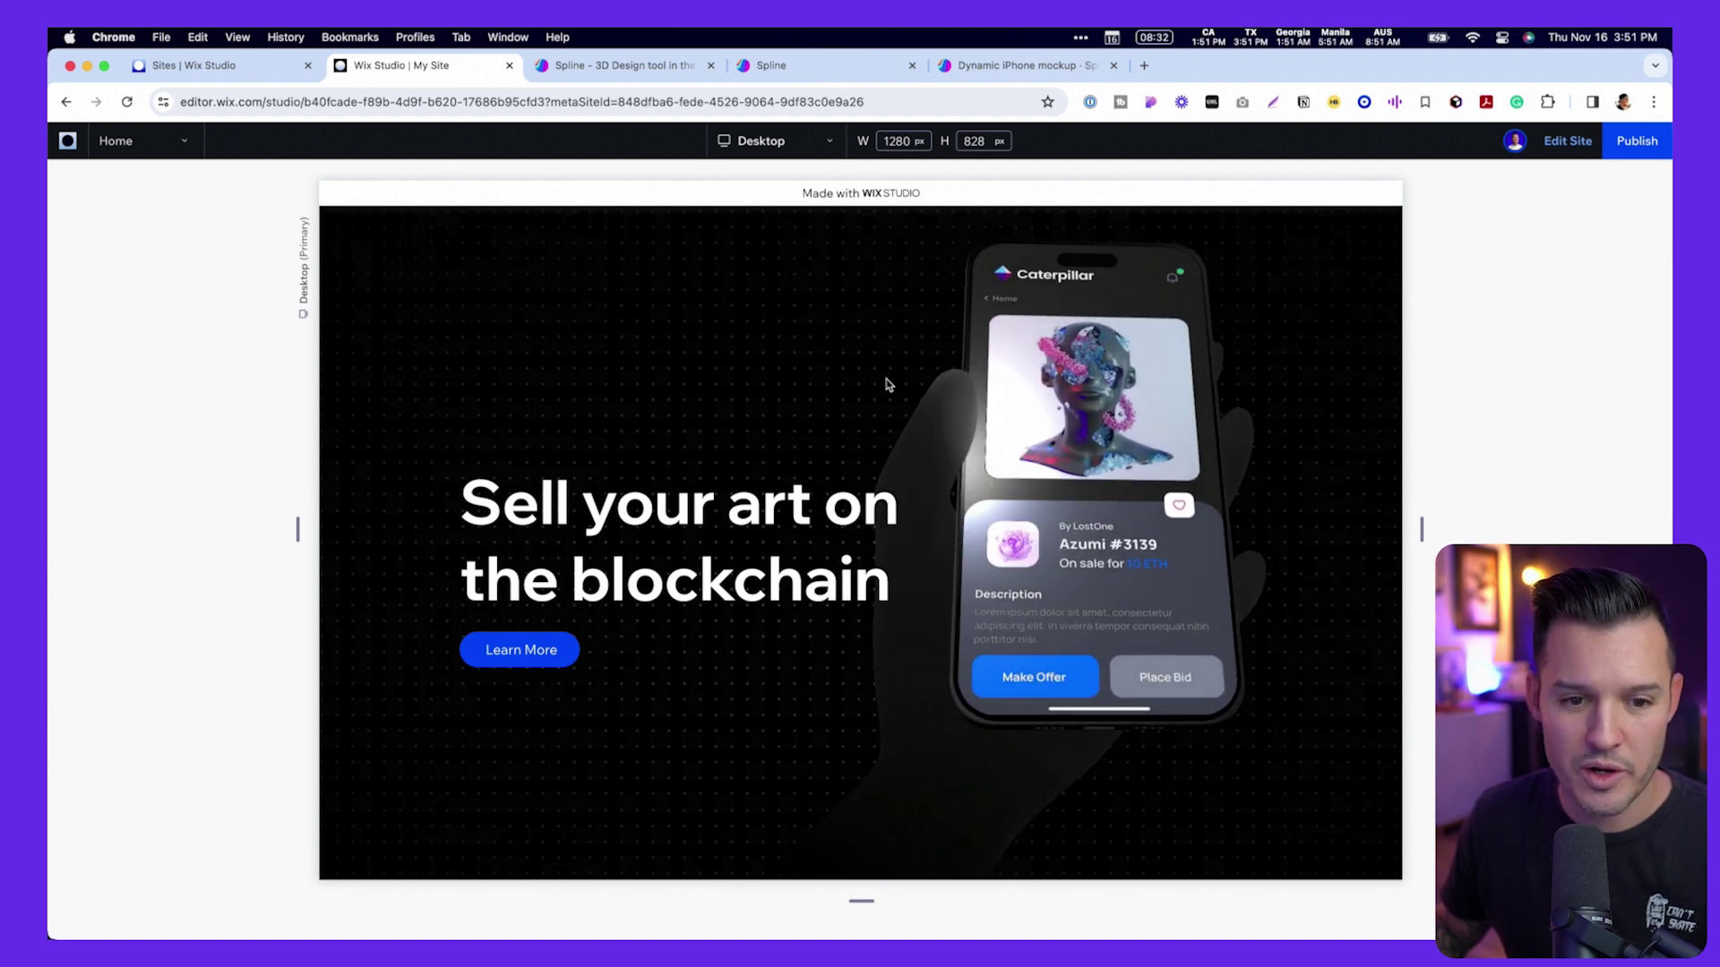
pyautogui.click(985, 537)
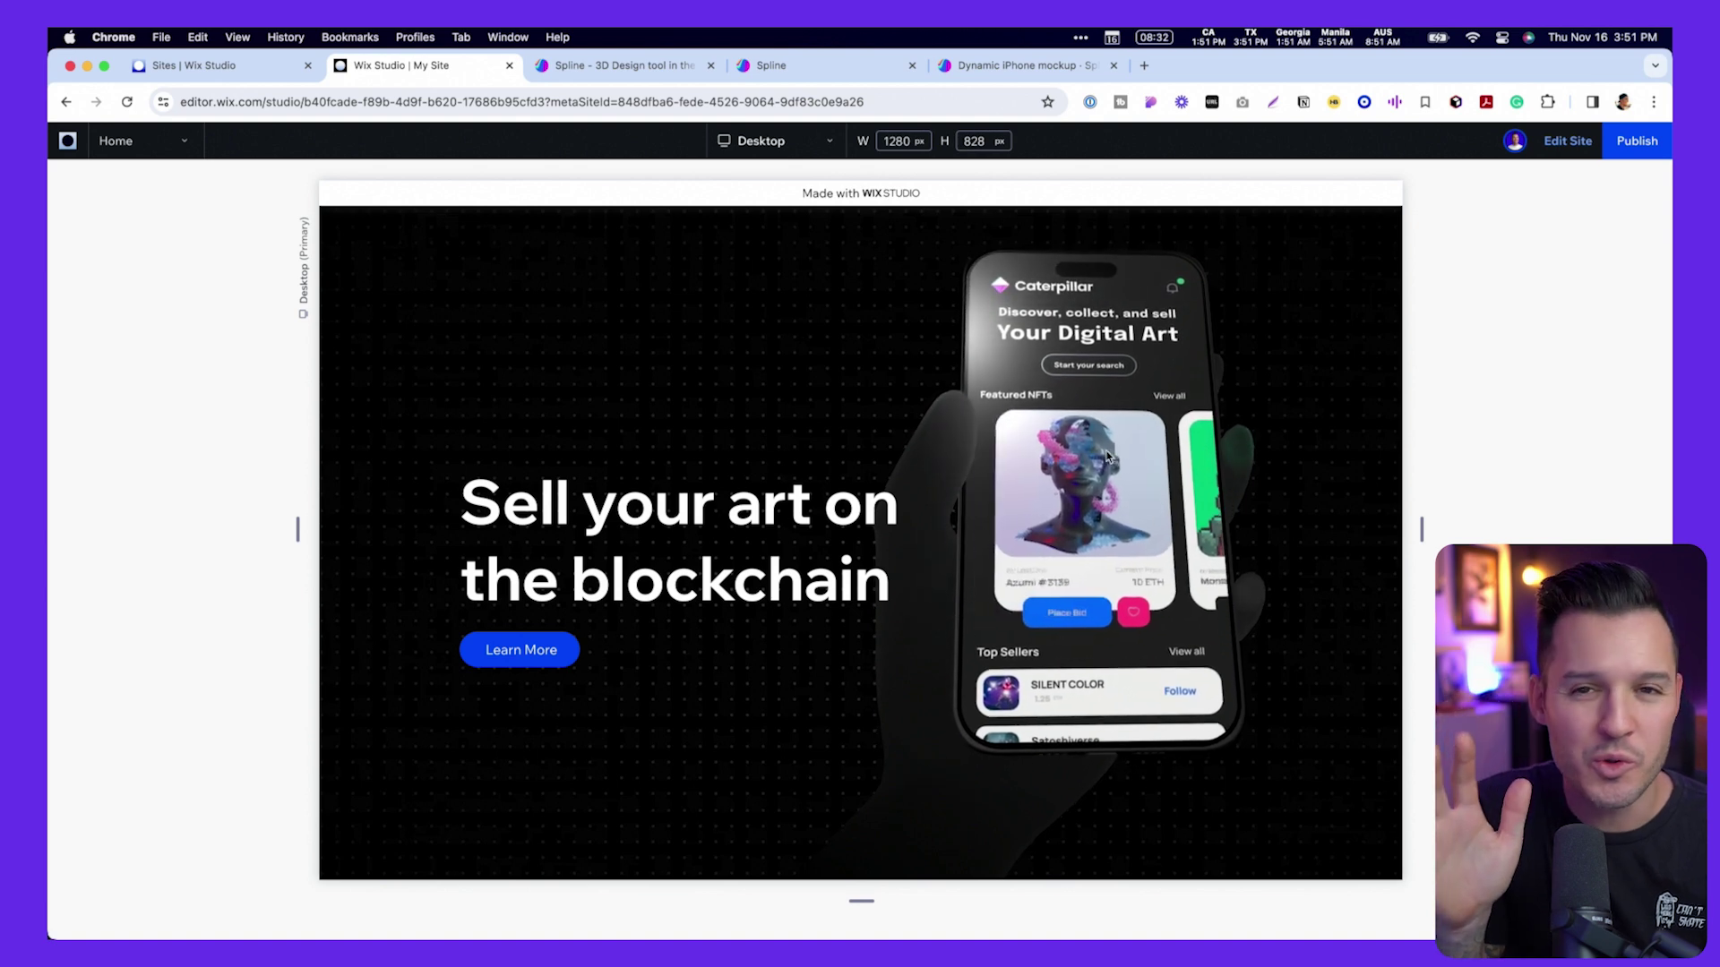
pyautogui.click(1107, 456)
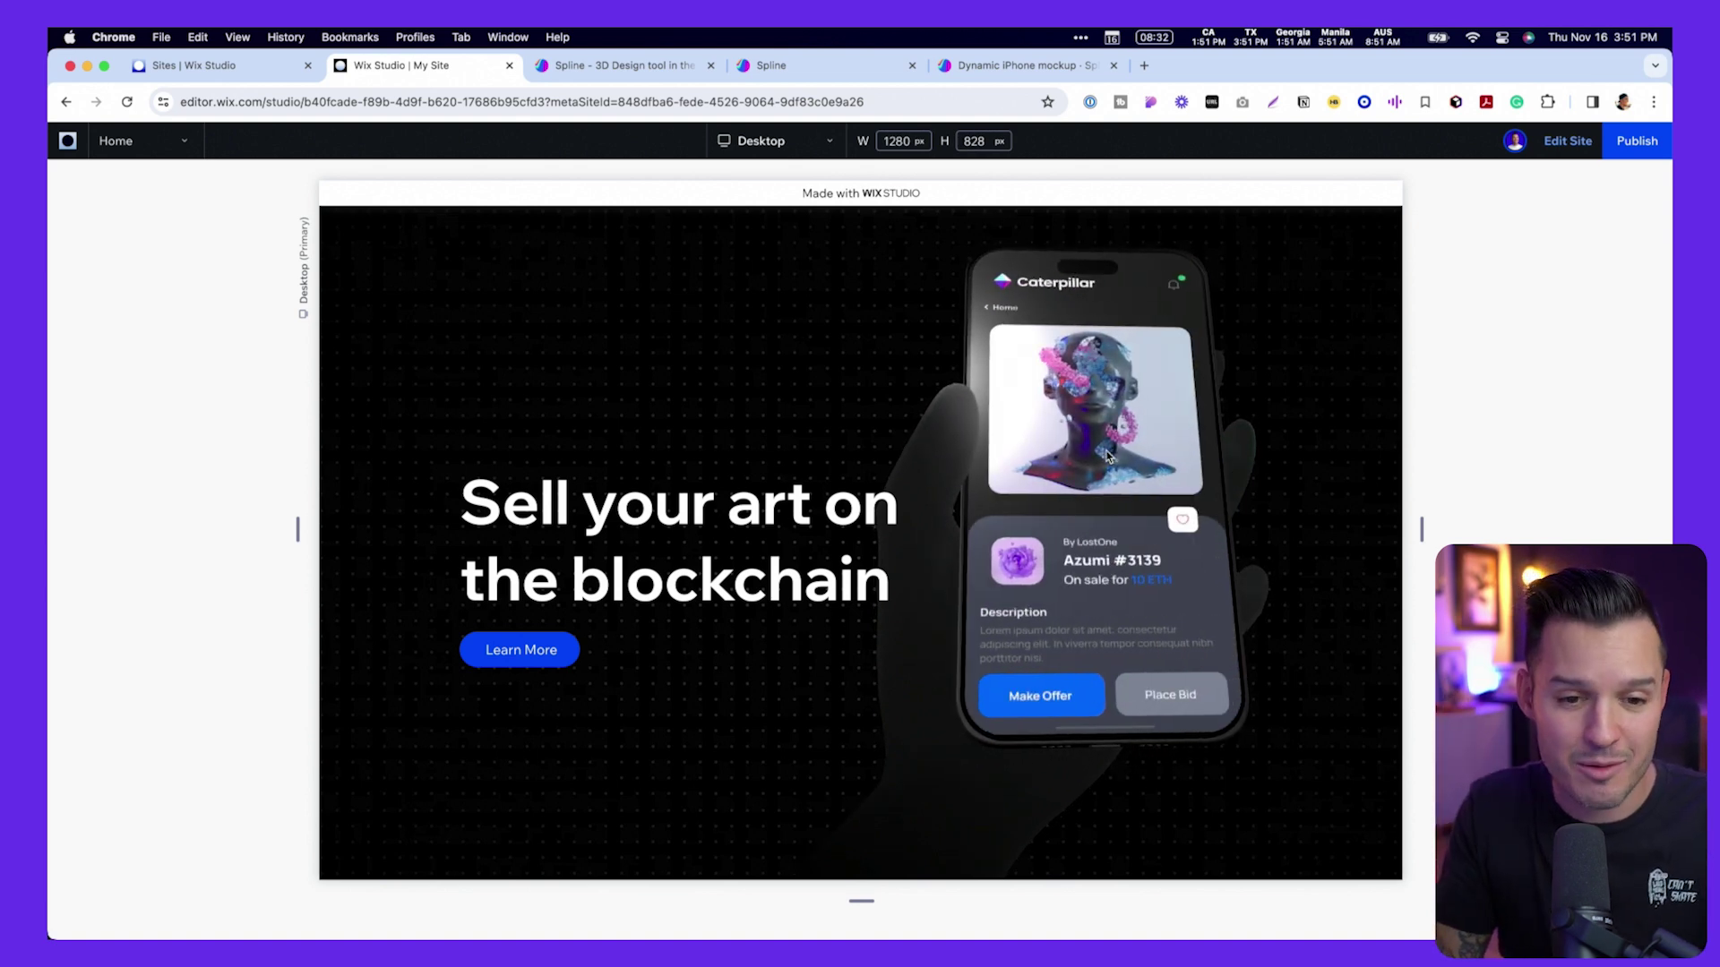